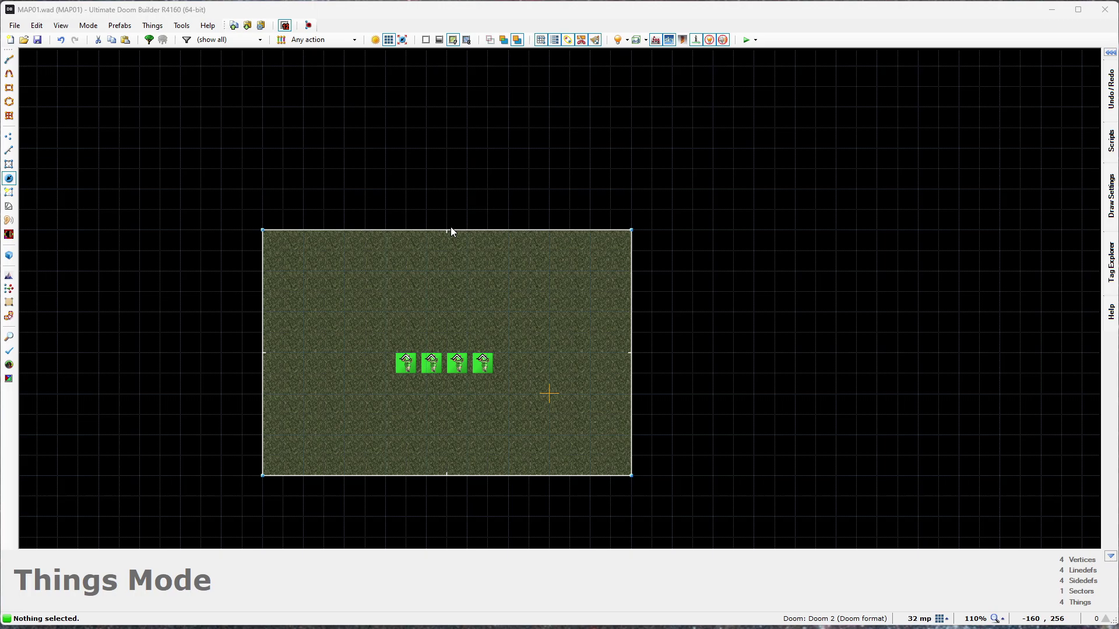
# Step: Look around the rectangular starting room and its player starts in 3D Visual mode, ending back in the 2D map
pyautogui.press('q')
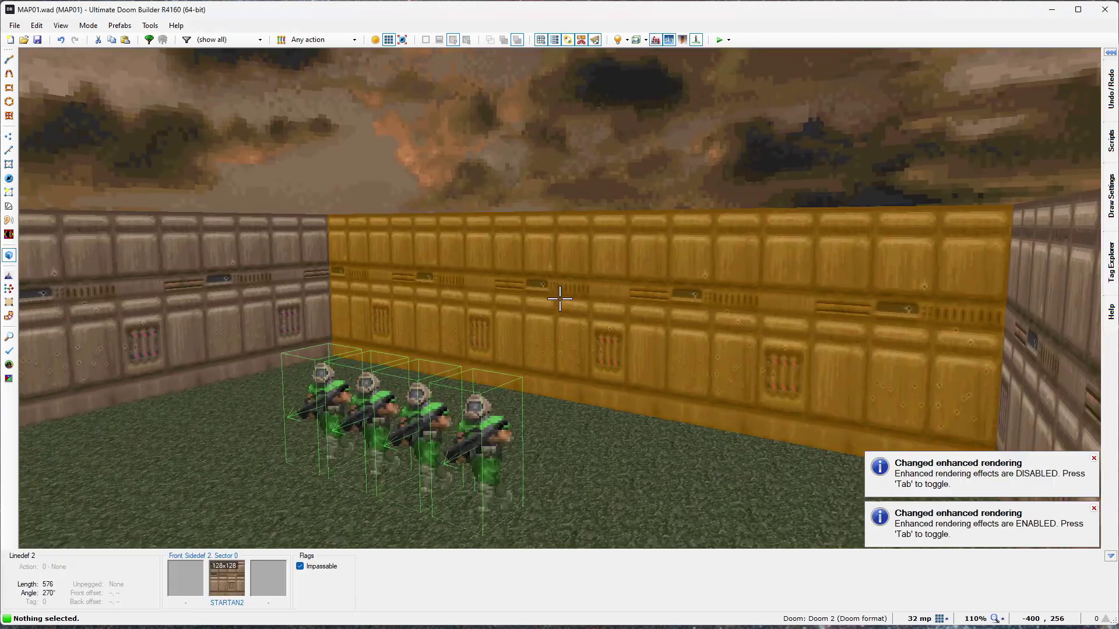
pyautogui.press('w')
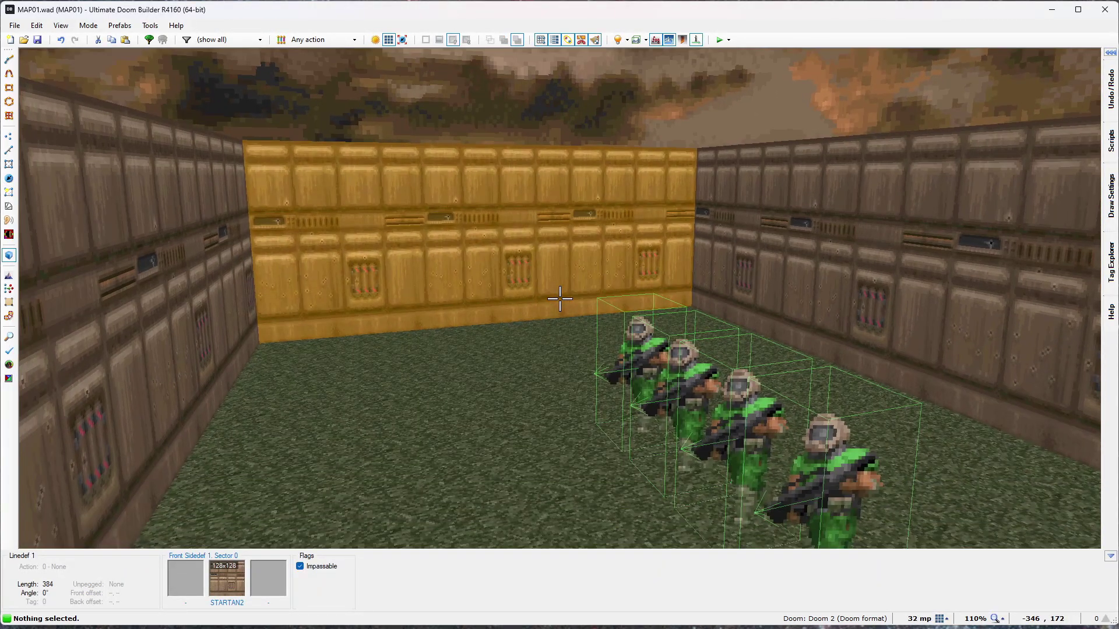
pyautogui.press('q')
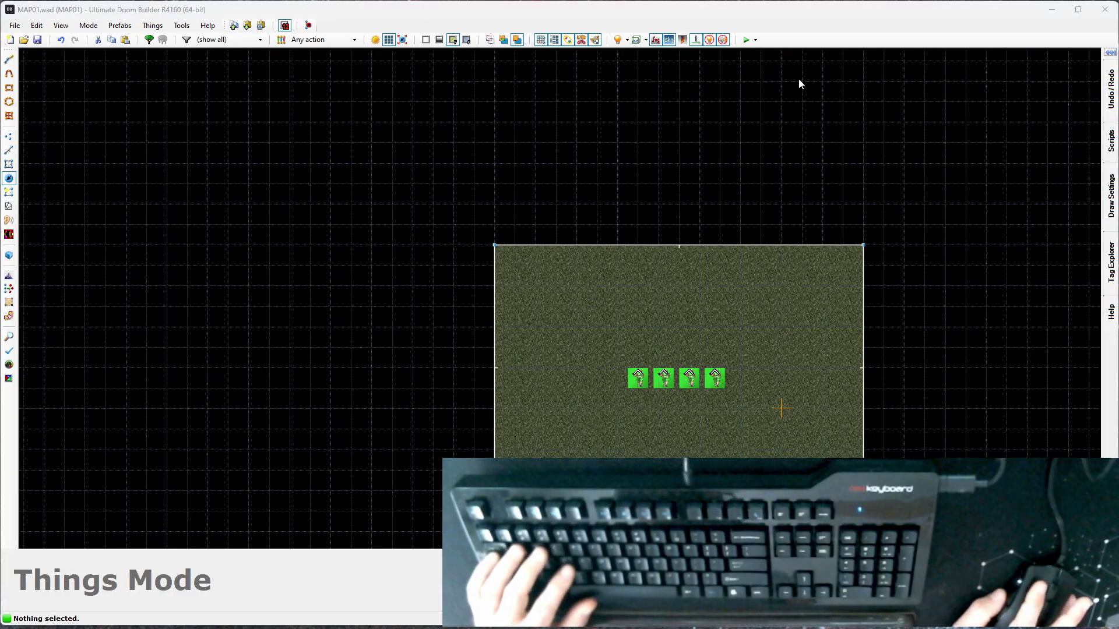
pyautogui.scroll(3, 751, 423)
pyautogui.press('q')
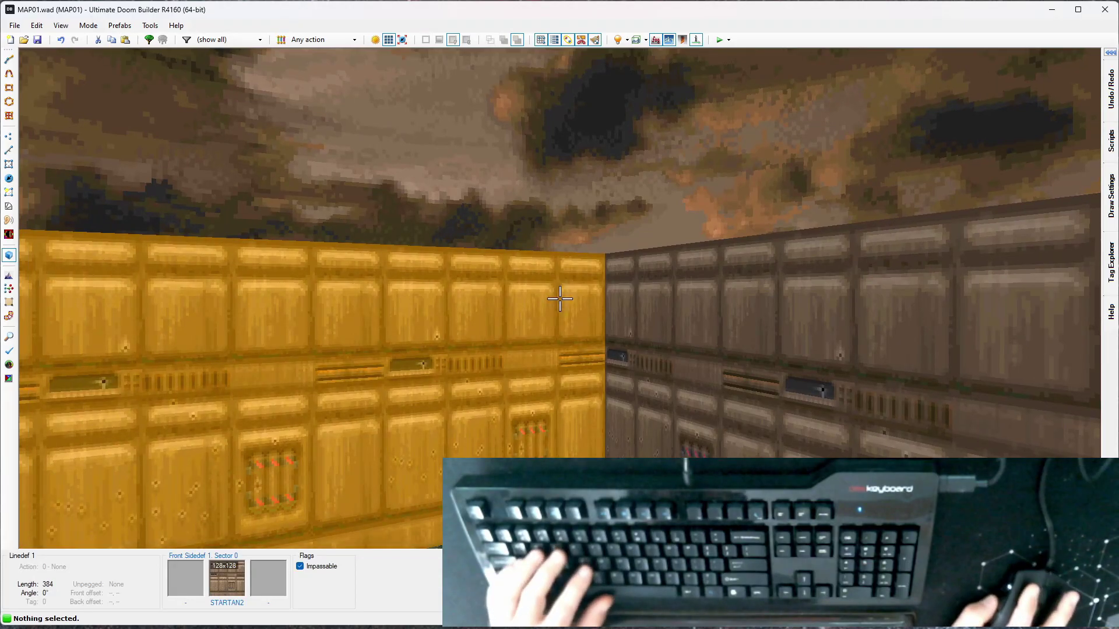
pyautogui.press('q')
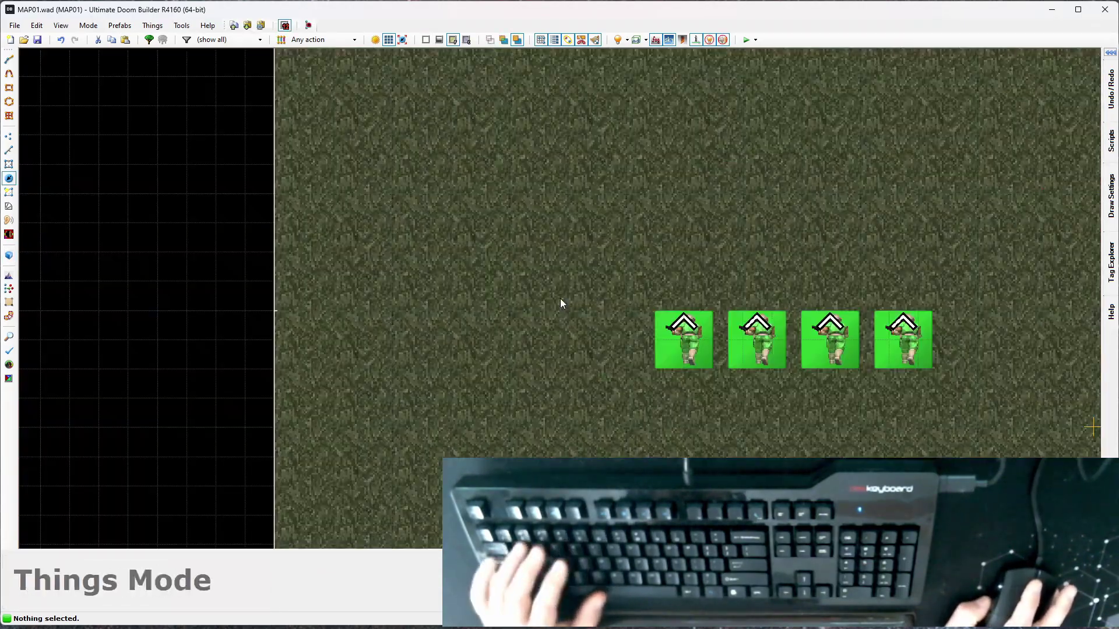
# Step: In Vertices mode, move both west corners outward and pull new vertices out of the north and west walls
pyautogui.scroll(-3, 523, 299)
pyautogui.press('v')
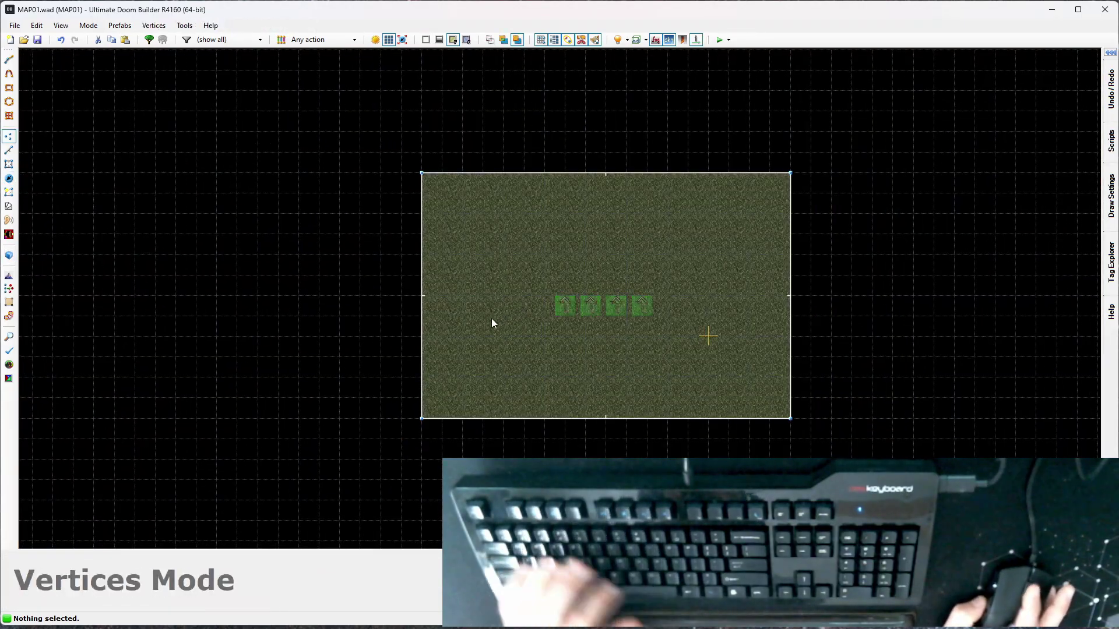
pyautogui.moveTo(410, 211)
pyautogui.mouseDown()
pyautogui.moveTo(326, 183)
pyautogui.moveTo(327, 169)
pyautogui.mouseUp()
pyautogui.moveTo(409, 457); pyautogui.dragTo(327, 455)
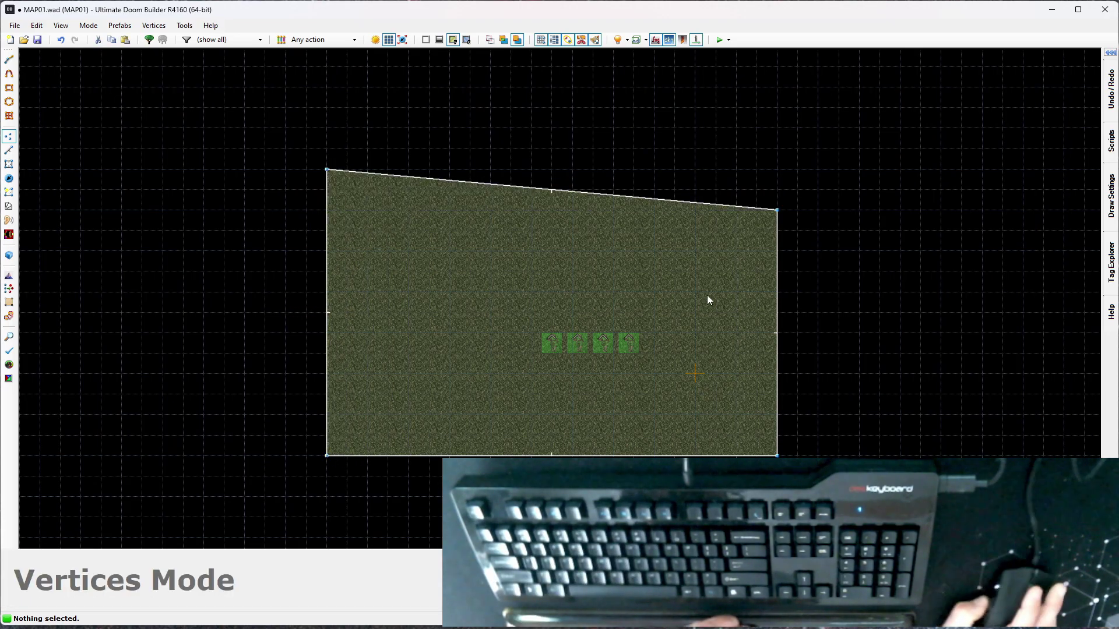
pyautogui.moveTo(562, 186); pyautogui.dragTo(573, 128)
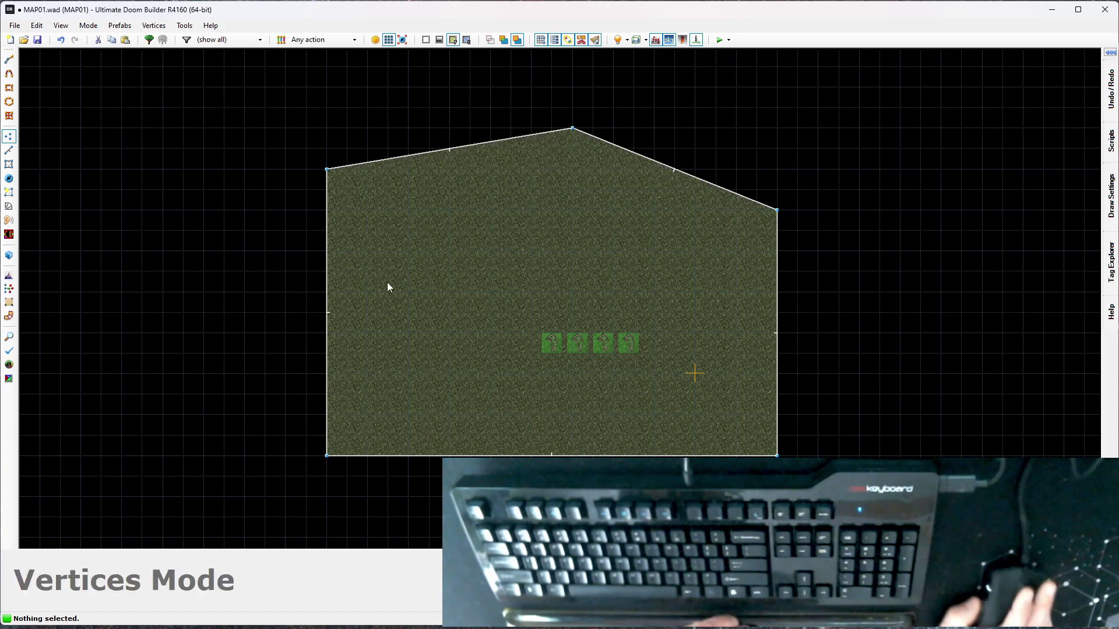
pyautogui.moveTo(325, 293); pyautogui.dragTo(272, 320)
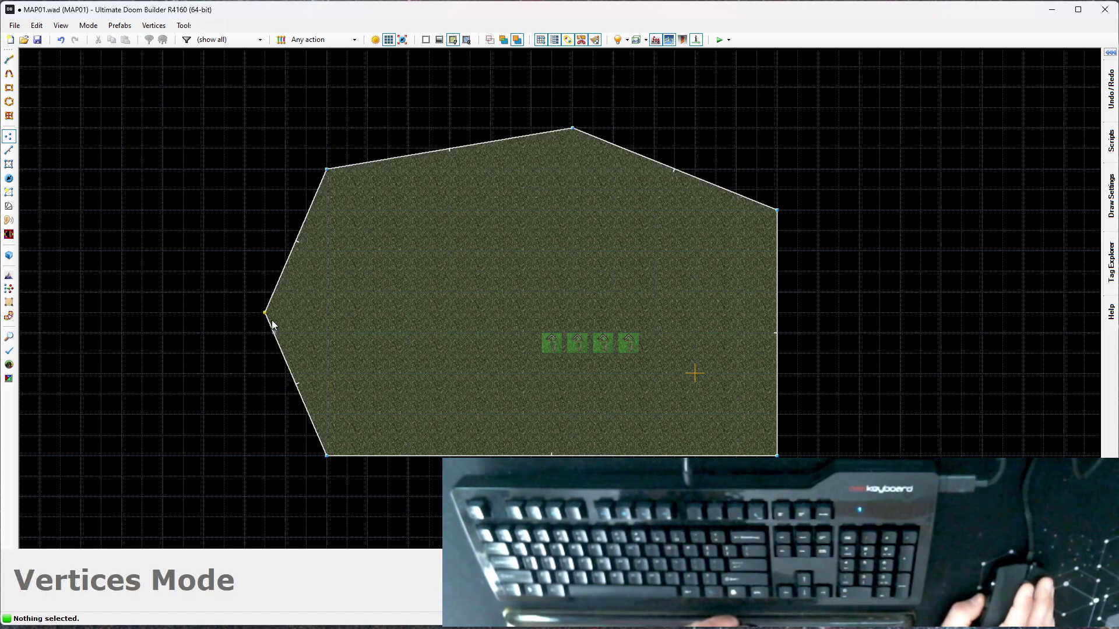
# Step: Insert one vertex in the south wall and two in the east wall, pulling them outward to round the room
pyautogui.moveTo(447, 453); pyautogui.dragTo(450, 455)
pyautogui.moveTo(449, 455); pyautogui.dragTo(593, 517, button='right')
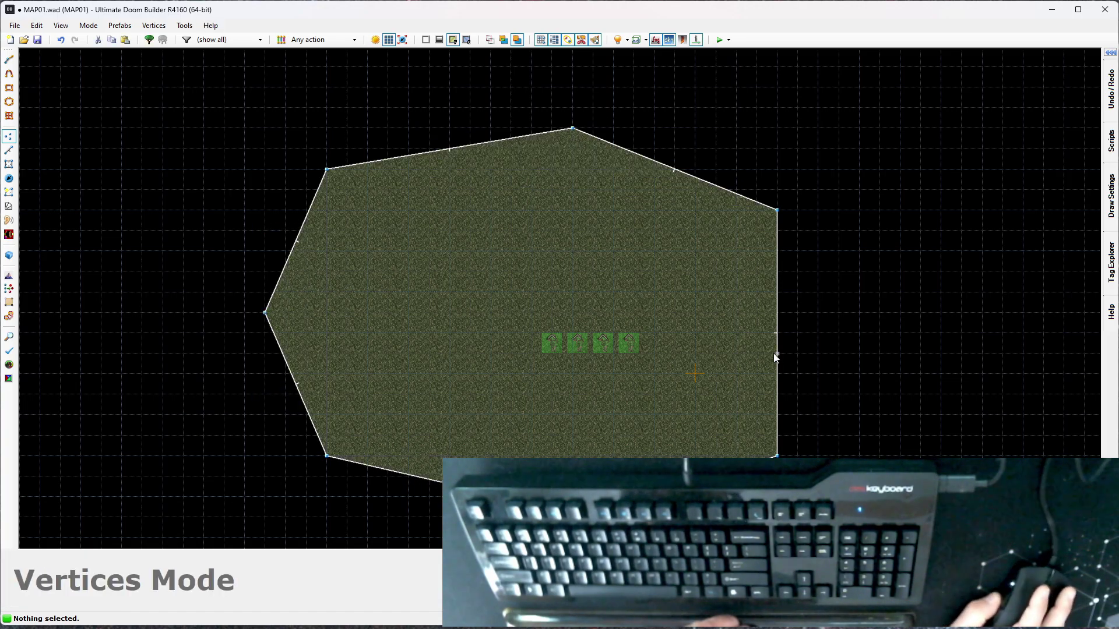
pyautogui.moveTo(776, 336); pyautogui.dragTo(875, 327, button='right')
pyautogui.moveTo(877, 332); pyautogui.dragTo(818, 272)
pyautogui.moveTo(801, 376); pyautogui.dragTo(809, 399)
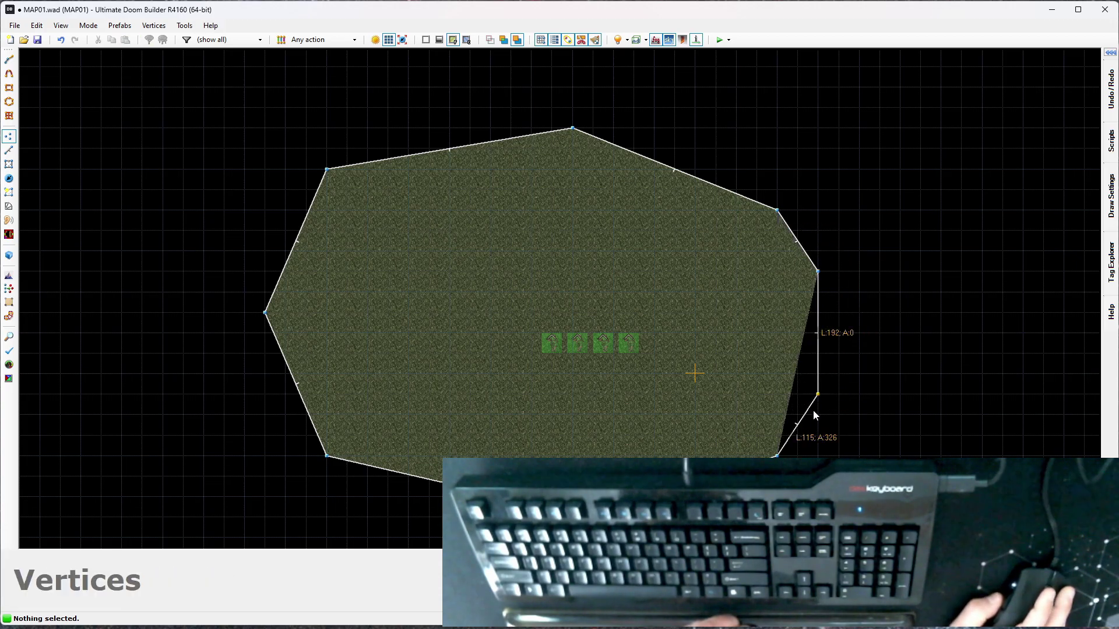
pyautogui.moveTo(816, 414); pyautogui.dragTo(818, 415, button='right')
# Step: Move the south vertex and the southeast corner farther south, and the southwest corner farther west
pyautogui.scroll(-1, 562, 227)
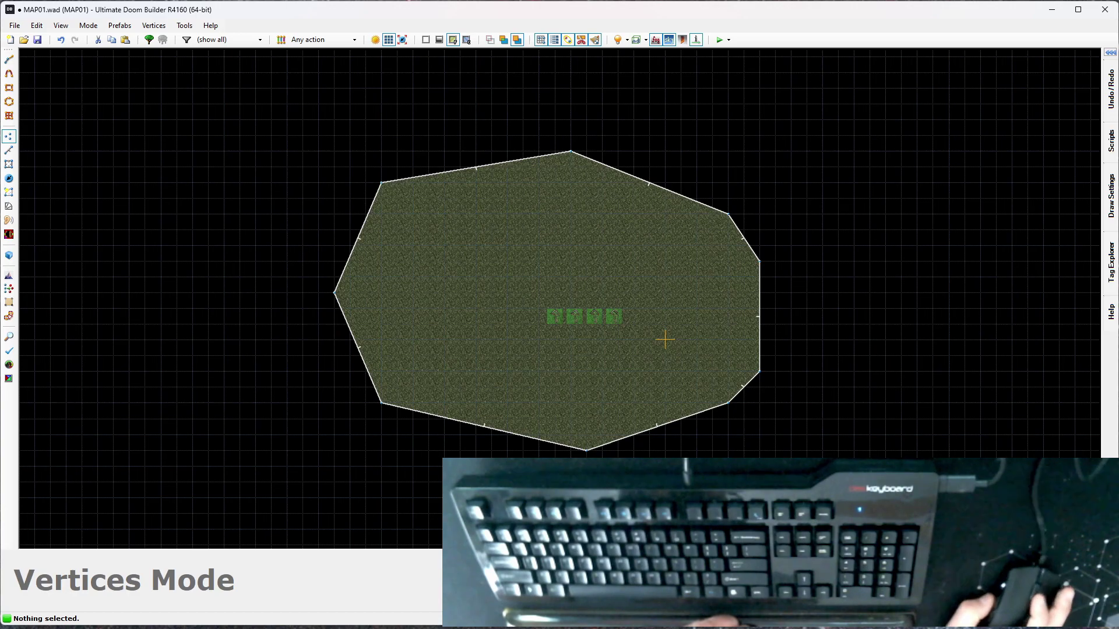
pyautogui.scroll(1, 561, 495)
pyautogui.moveTo(603, 447); pyautogui.dragTo(604, 486)
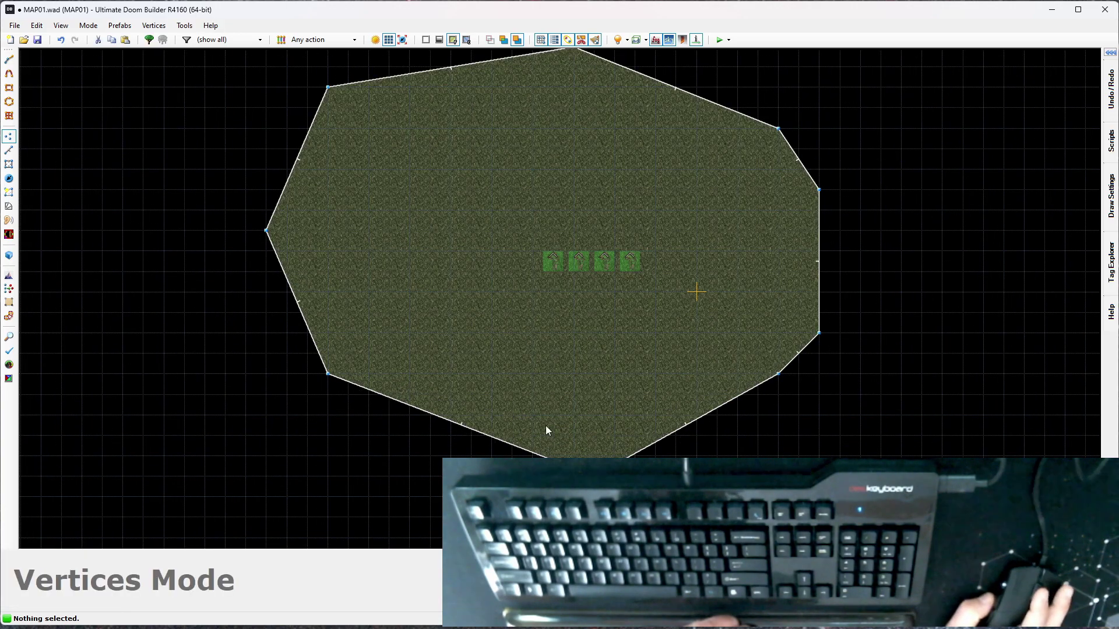
pyautogui.moveTo(775, 378); pyautogui.dragTo(775, 399)
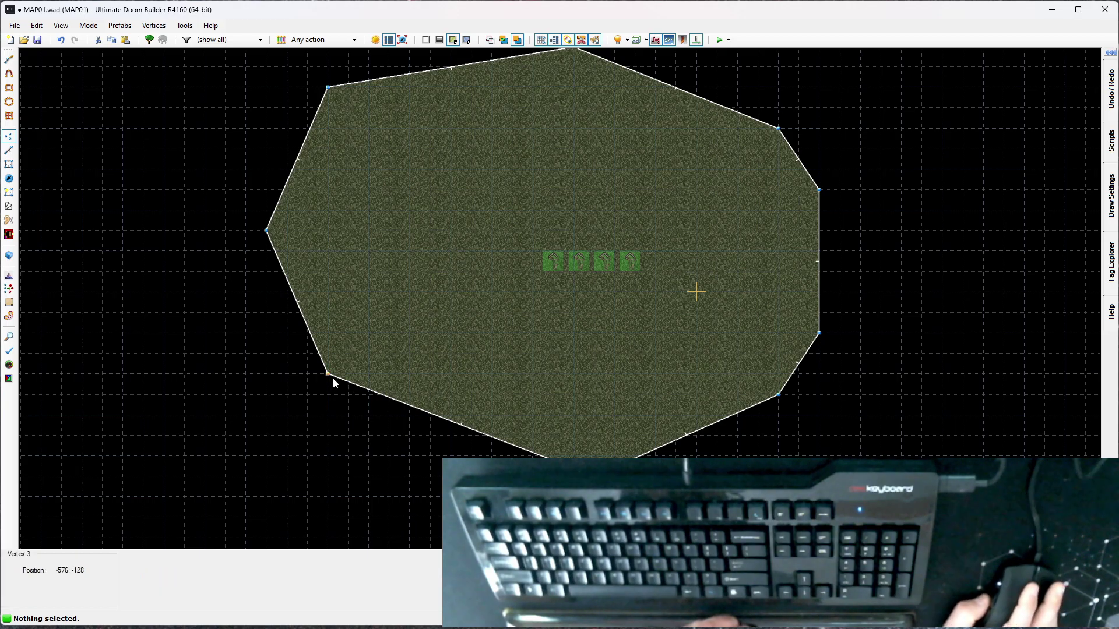
pyautogui.moveTo(329, 374); pyautogui.dragTo(308, 375)
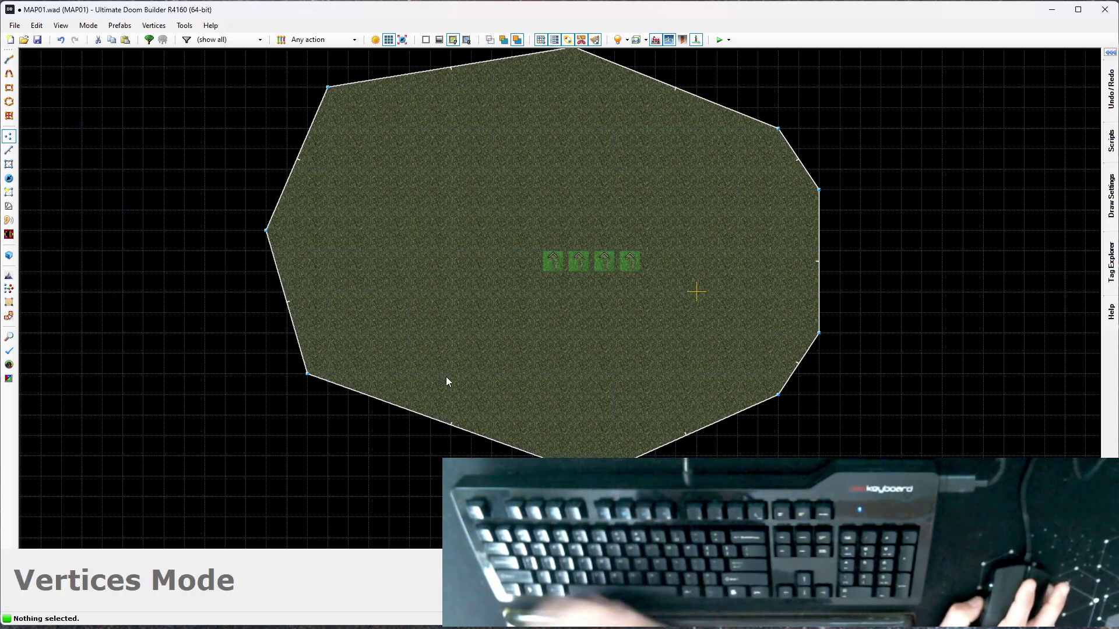
# Step: In Things mode, move all four player starts together toward the south wall, placing Player 4 start at -128, -160, and clear the selection
pyautogui.scroll(-1, 536, 320)
pyautogui.scroll(3, 554, 307)
pyautogui.press('t')
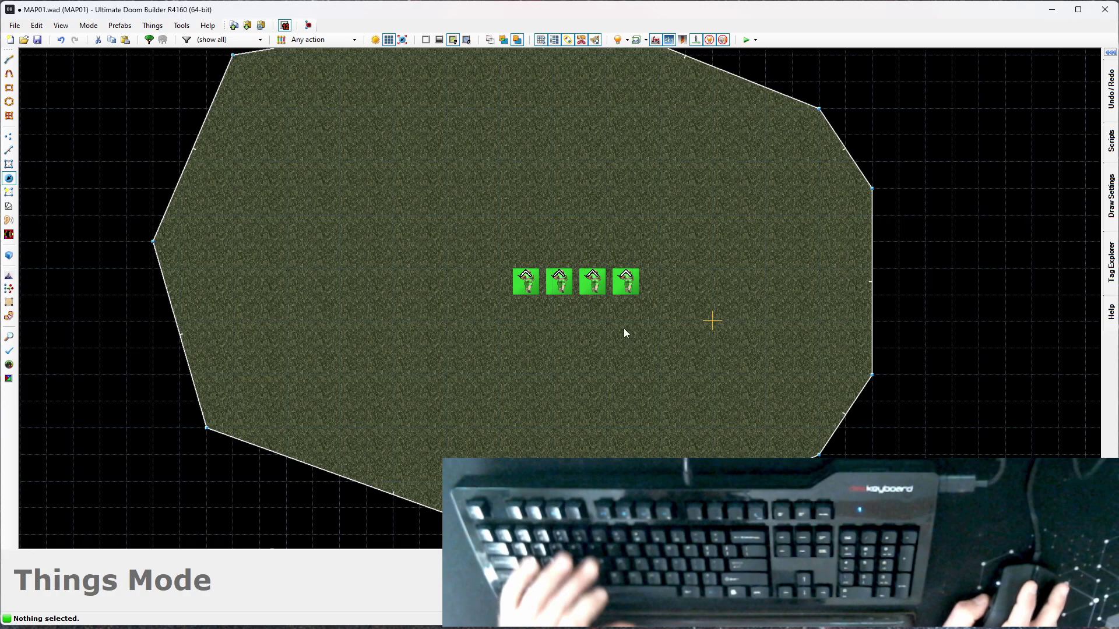
pyautogui.moveTo(474, 228); pyautogui.dragTo(676, 312)
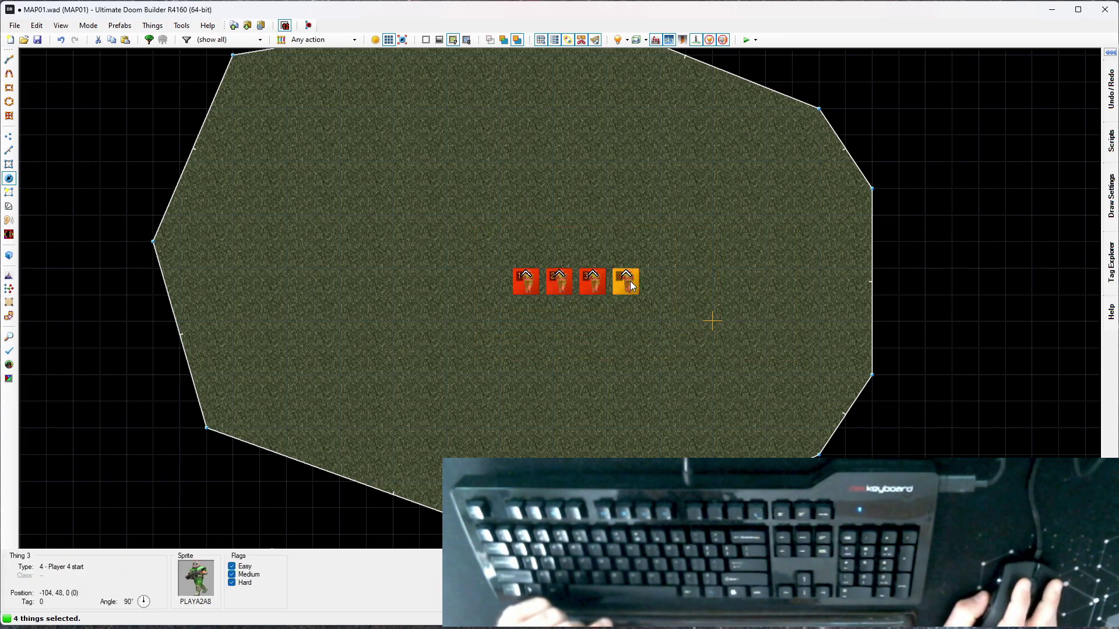
pyautogui.moveTo(626, 282); pyautogui.dragTo(606, 450)
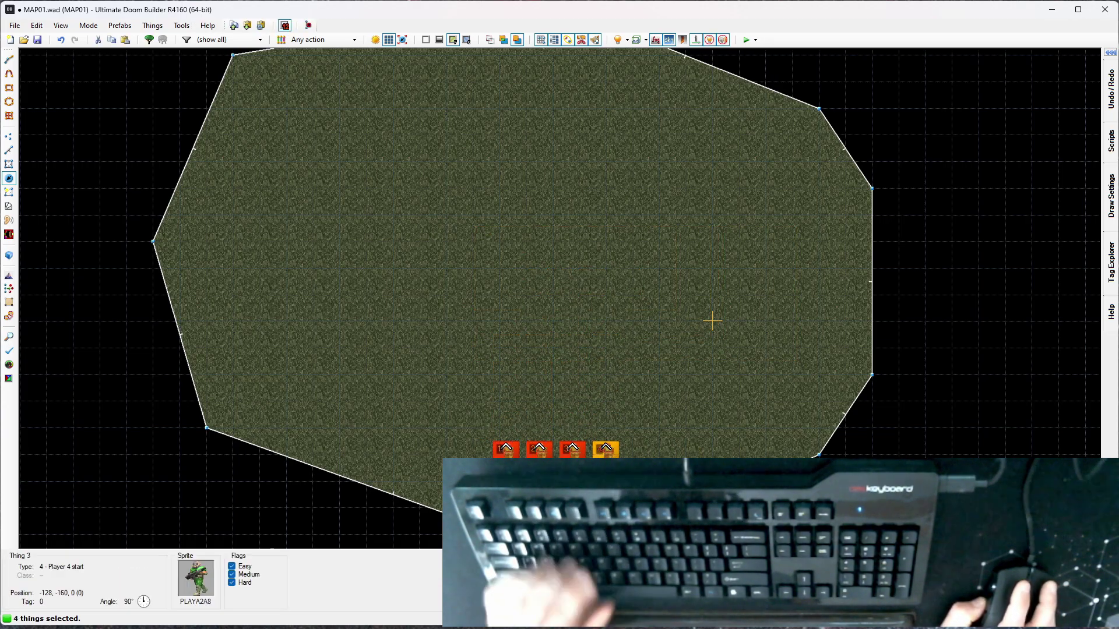
pyautogui.scroll(-1, 603, 333)
pyautogui.scroll(2, 576, 473)
pyautogui.press('c')
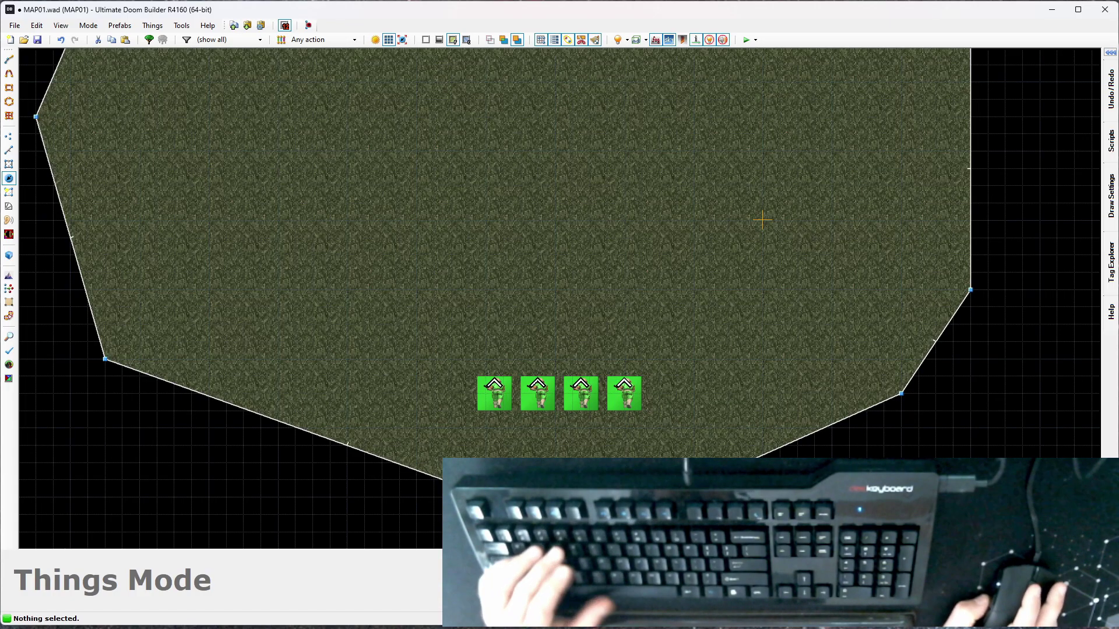
# Step: In Vertices mode, raise the south vertex slightly and add a vertex on each side of it, forming a flat south wall
pyautogui.press('v')
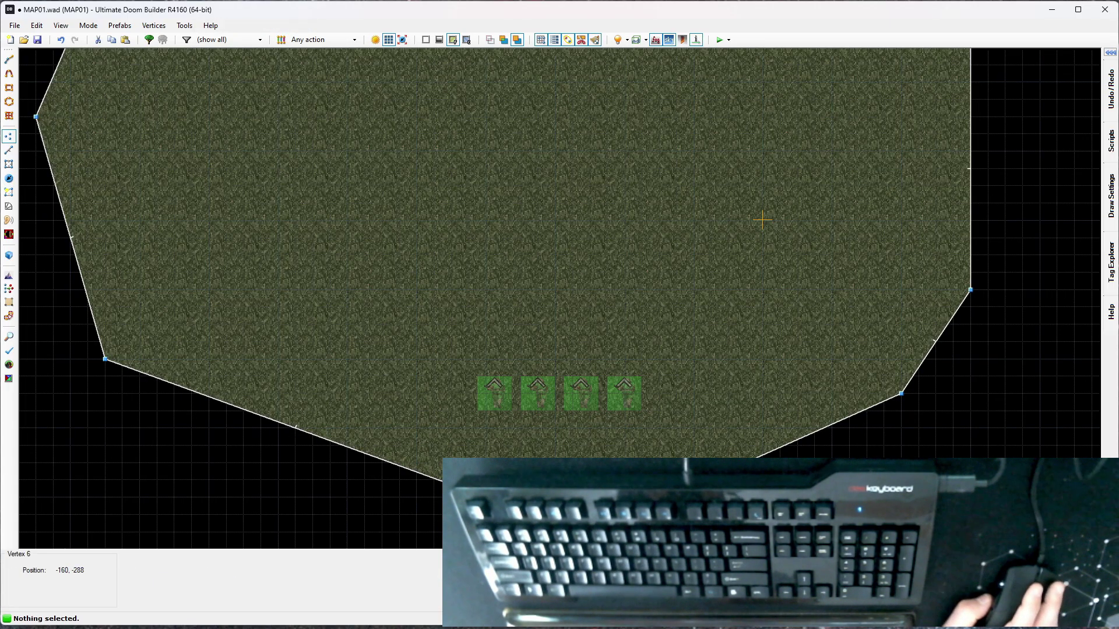
pyautogui.moveTo(589, 531); pyautogui.dragTo(623, 497, button='right')
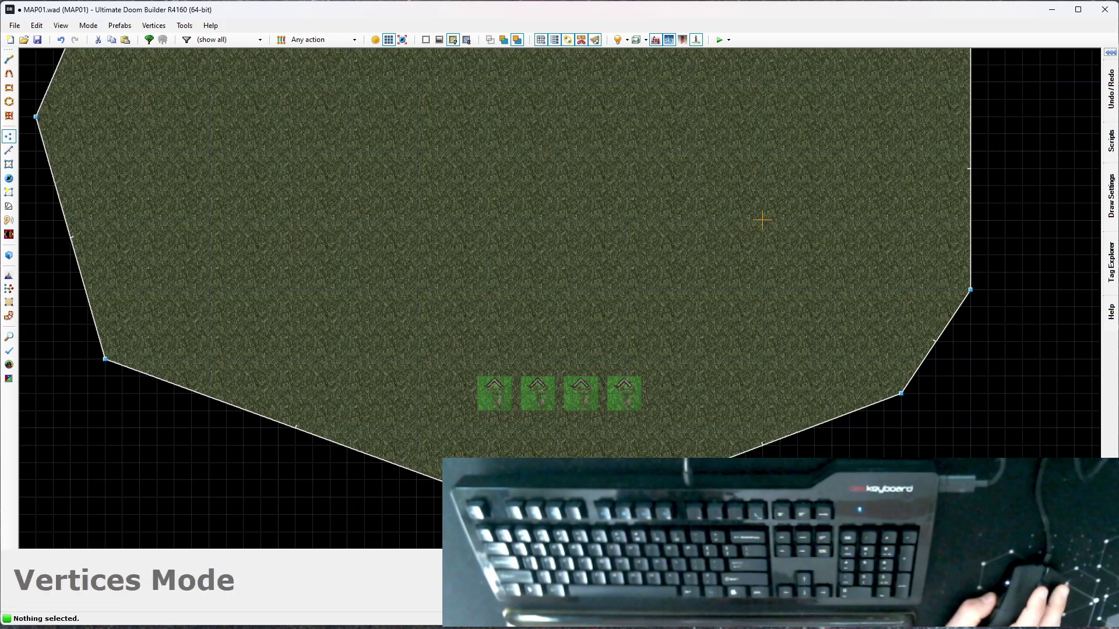
pyautogui.moveTo(711, 465); pyautogui.dragTo(711, 497, button='right')
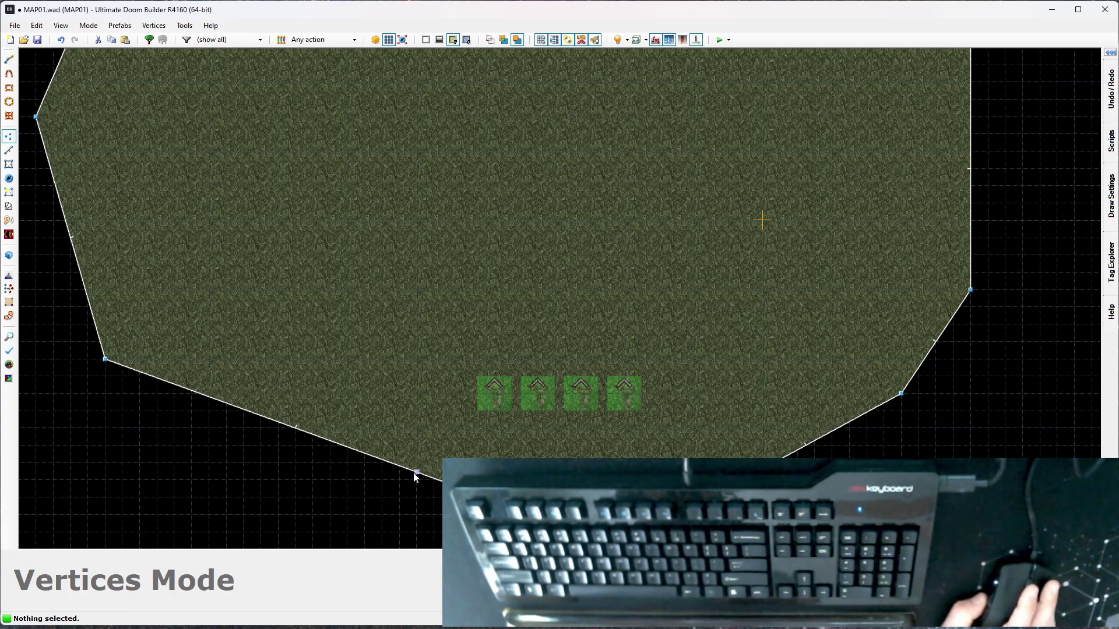
pyautogui.moveTo(416, 473); pyautogui.dragTo(399, 497)
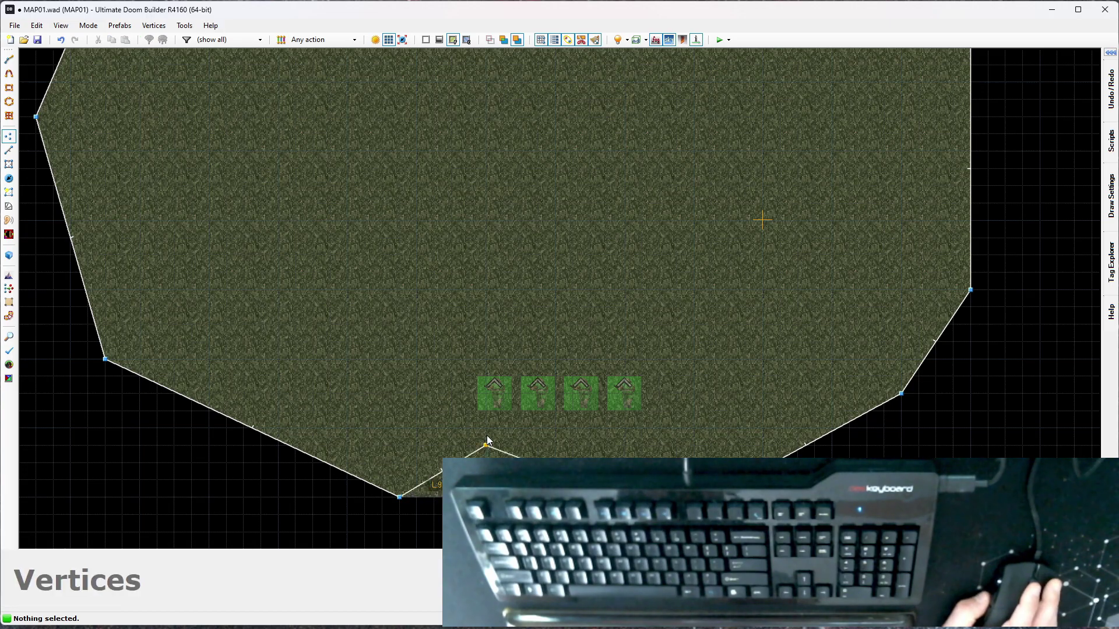
# Step: Shape a rectangular wall notch about 128 by 64 units behind the player starts, and add a vertex to the adjoining southeast wall
pyautogui.moveTo(489, 433); pyautogui.dragTo(625, 429)
pyautogui.moveTo(399, 497); pyautogui.dragTo(424, 500)
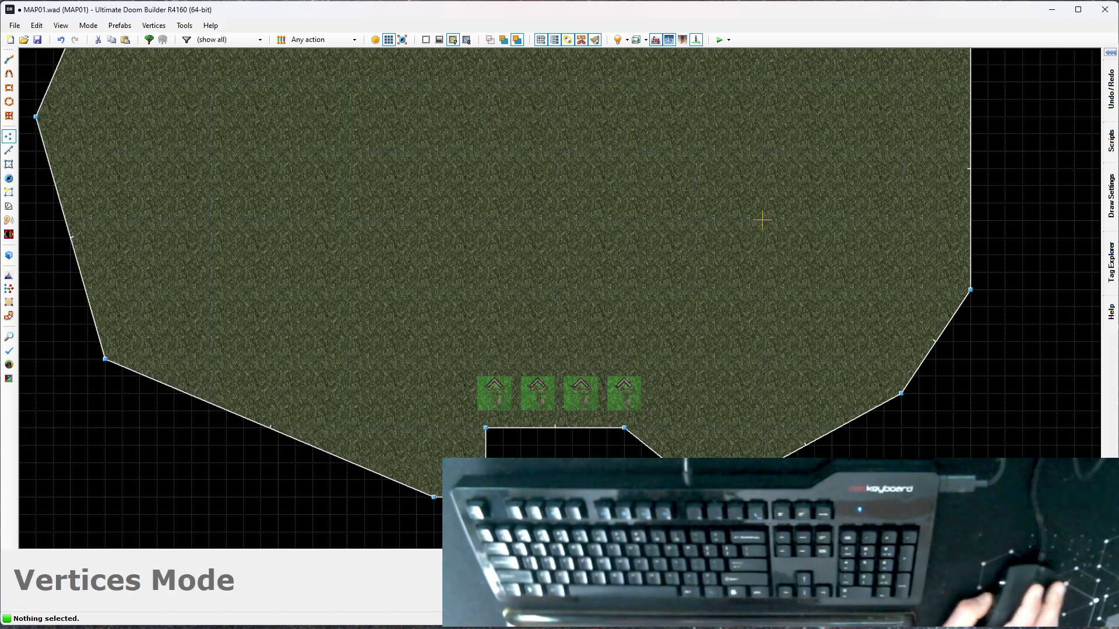
pyautogui.moveTo(710, 498); pyautogui.dragTo(624, 497)
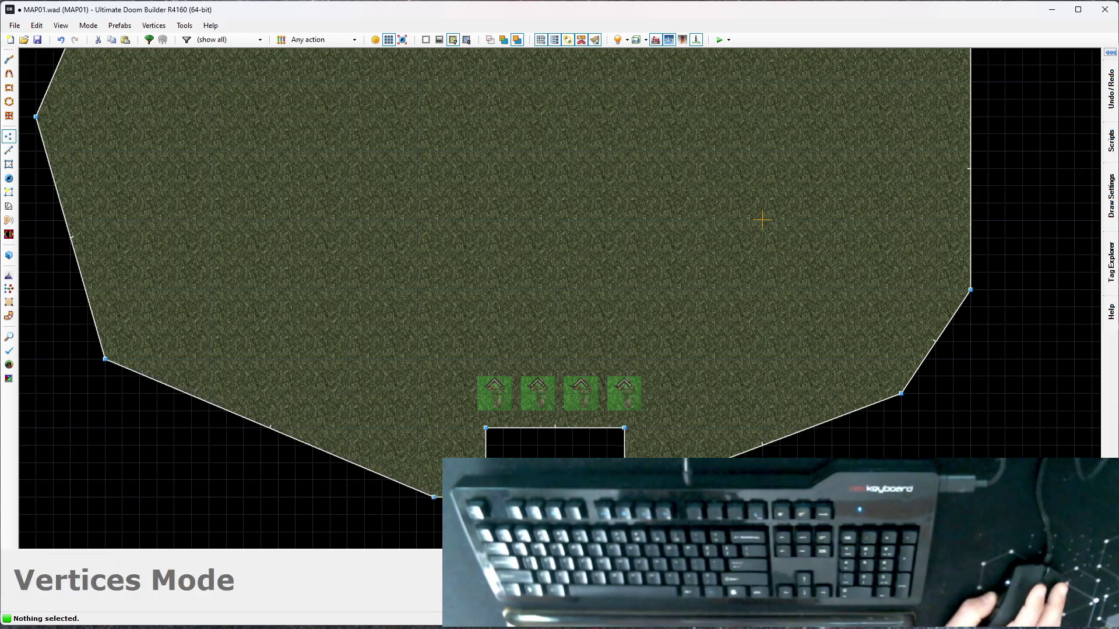
pyautogui.moveTo(694, 471); pyautogui.dragTo(710, 479, button='right')
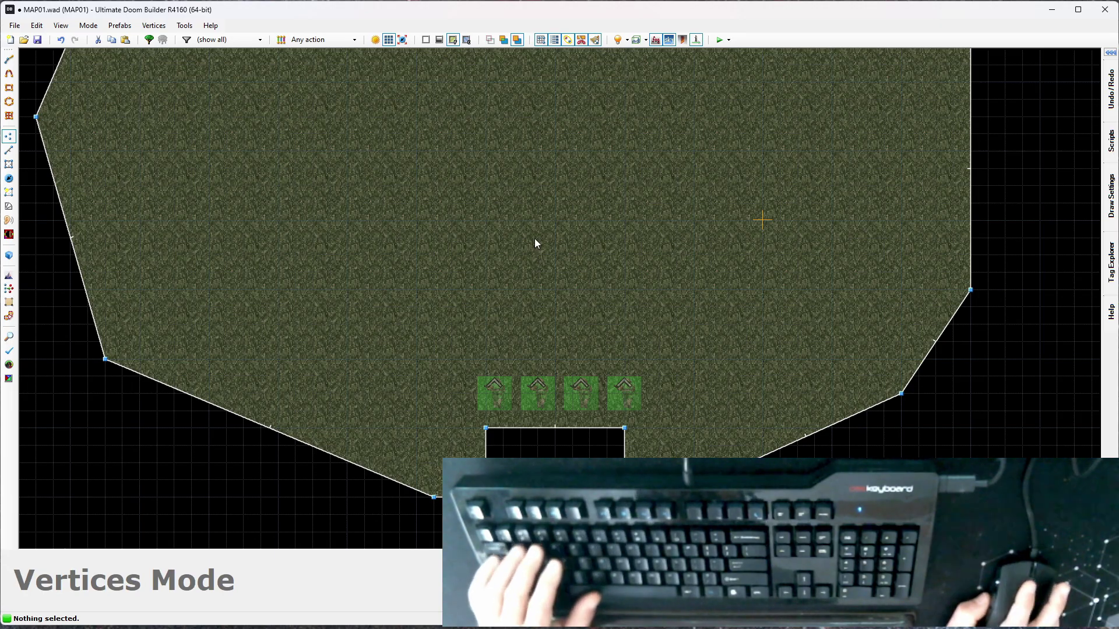
# Step: Examine the reshaped room and the wall notch behind the player starts in 3D Visual mode
pyautogui.press('q')
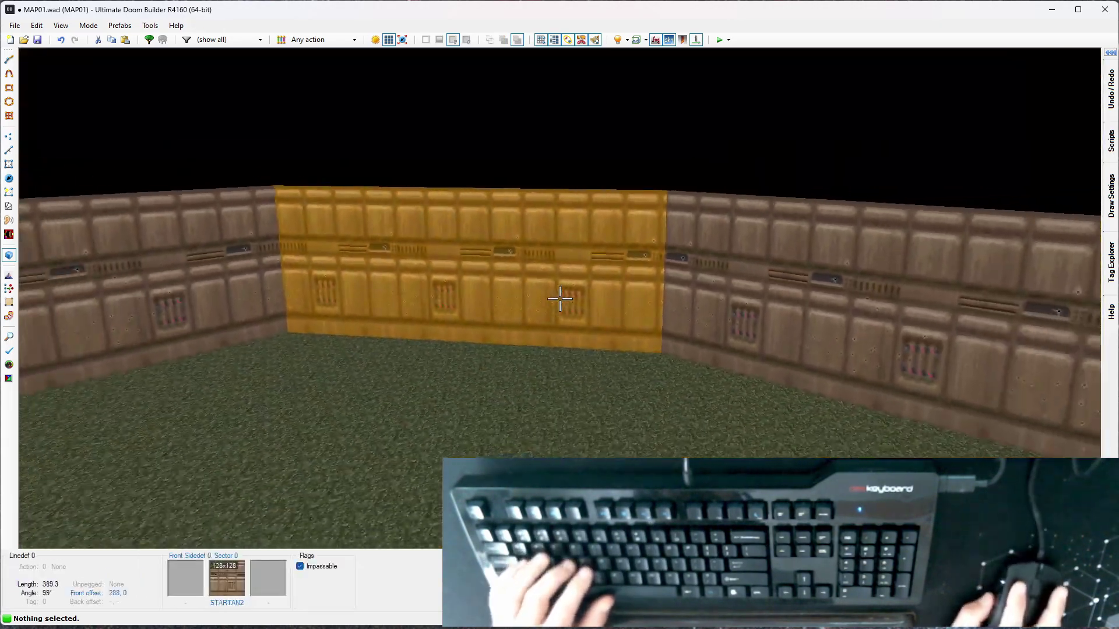
pyautogui.press('d')
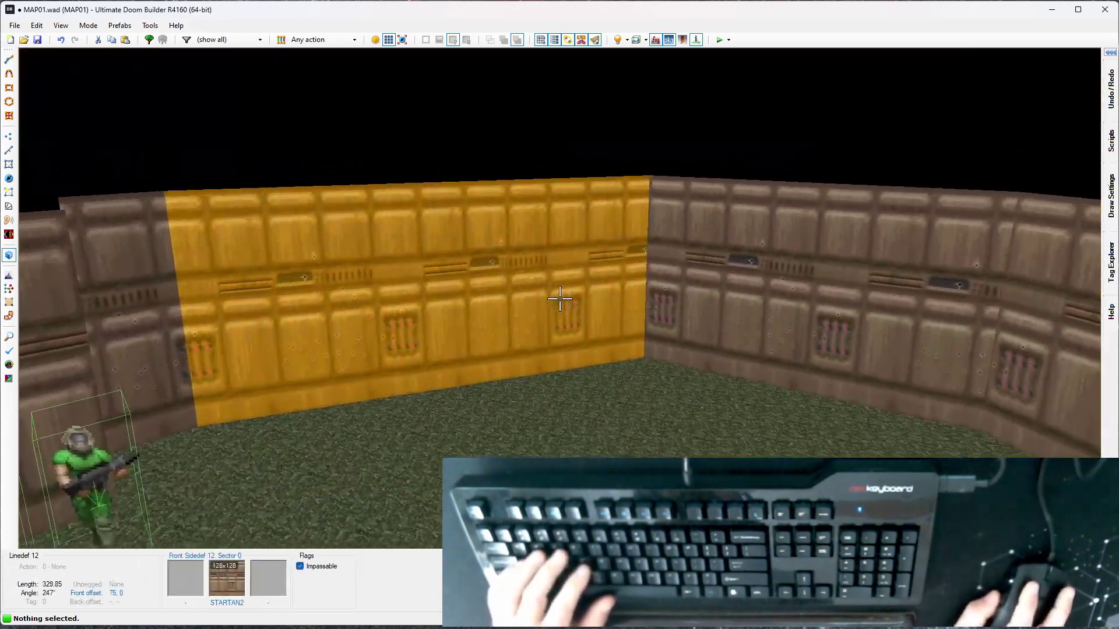
pyautogui.press('e')
pyautogui.press('e')
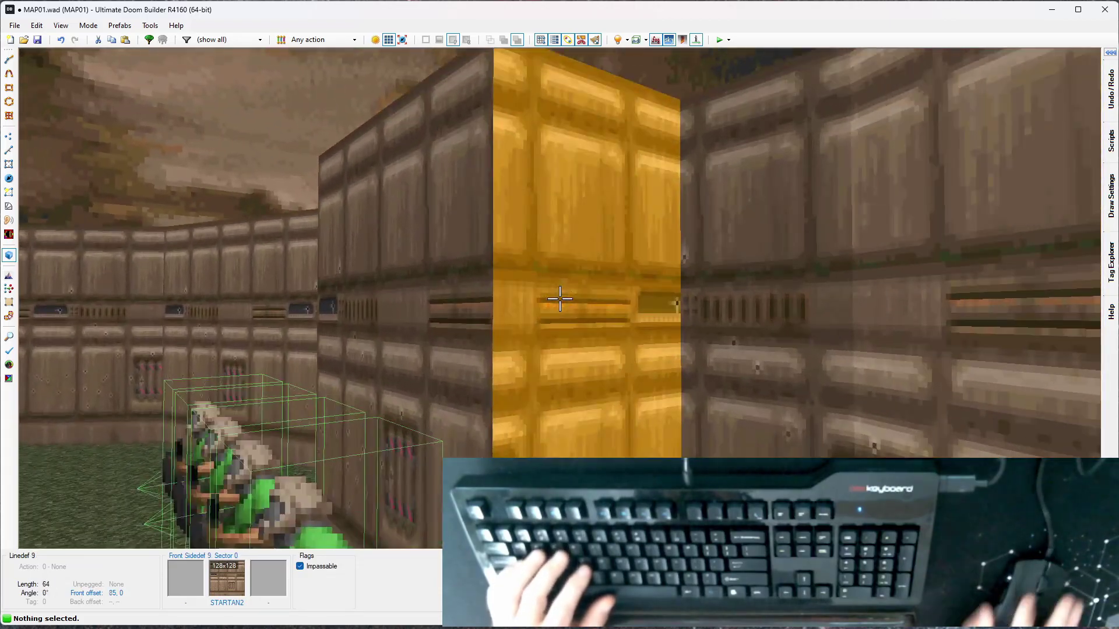
pyautogui.press('s')
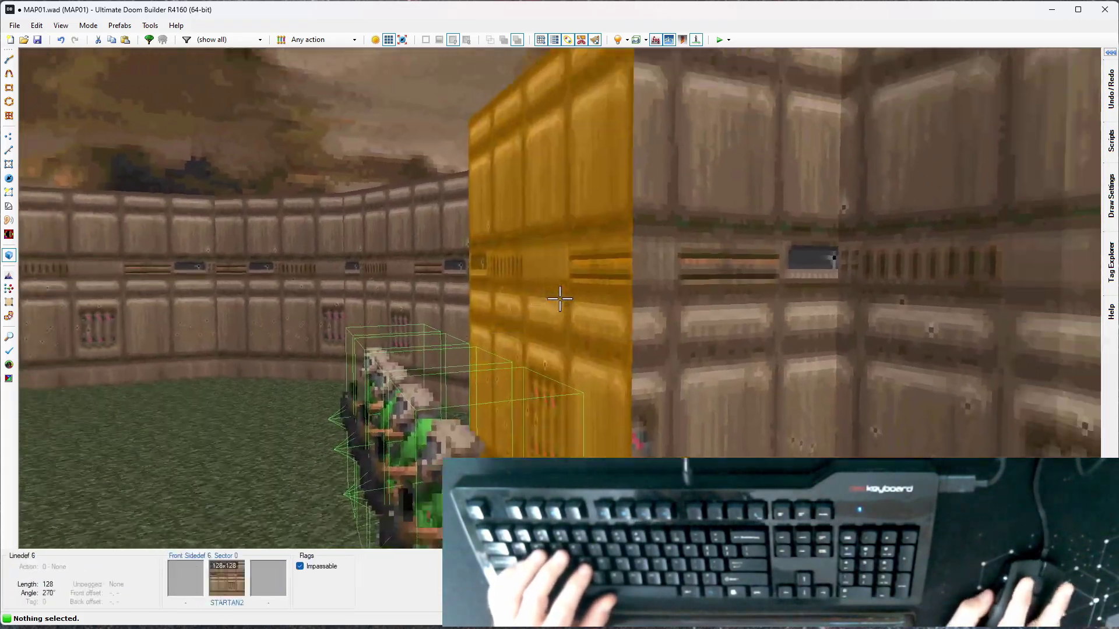
pyautogui.press('d')
pyautogui.press('e')
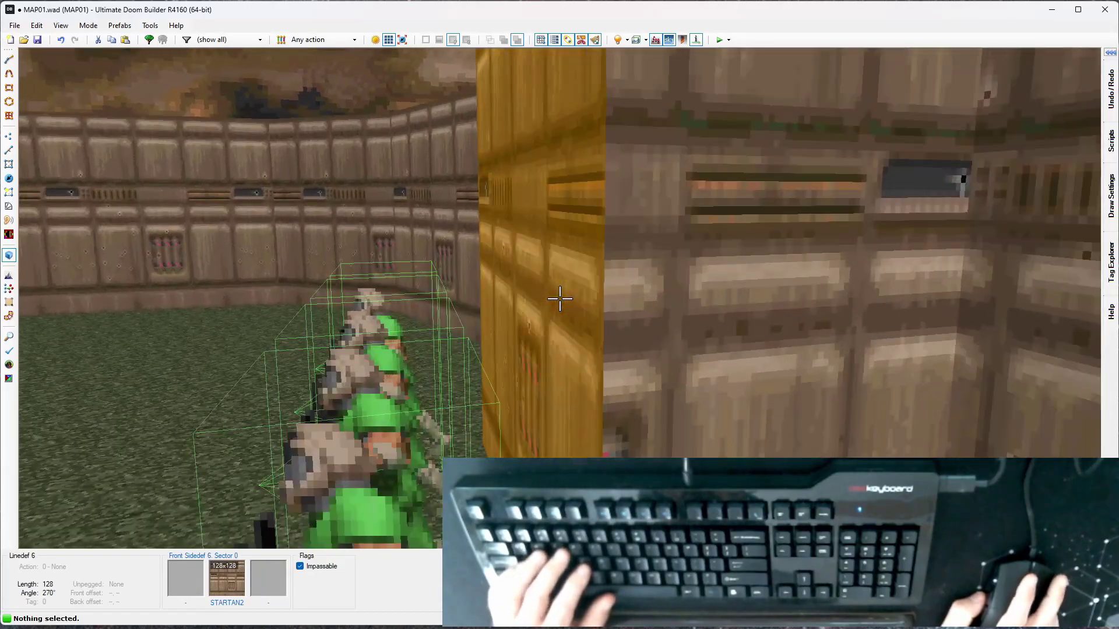
pyautogui.press('s')
pyautogui.press('e')
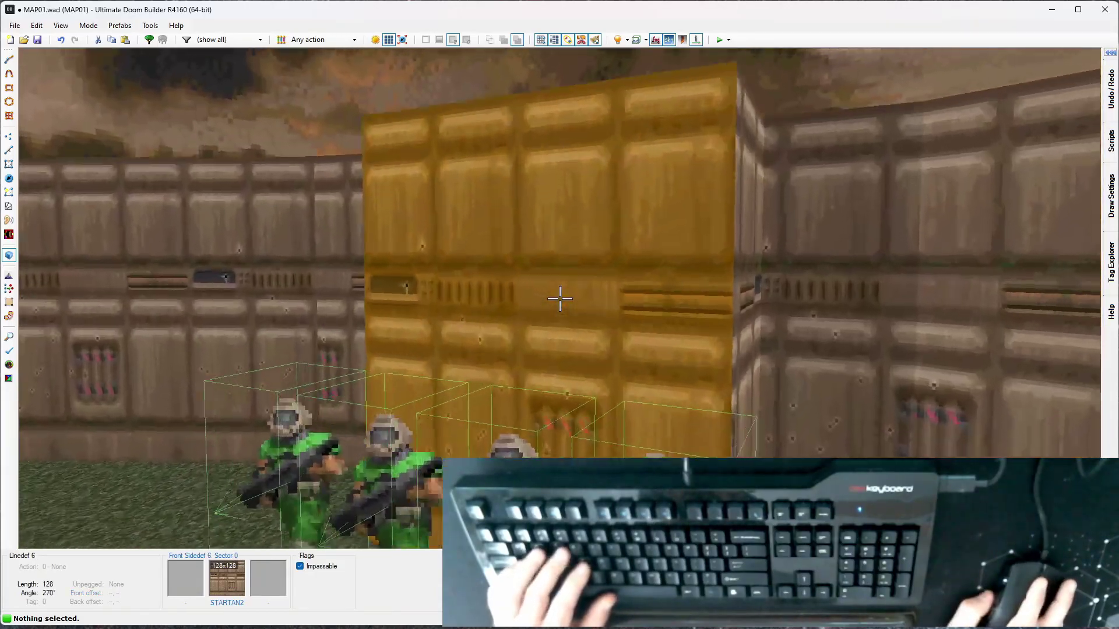
pyautogui.press('w')
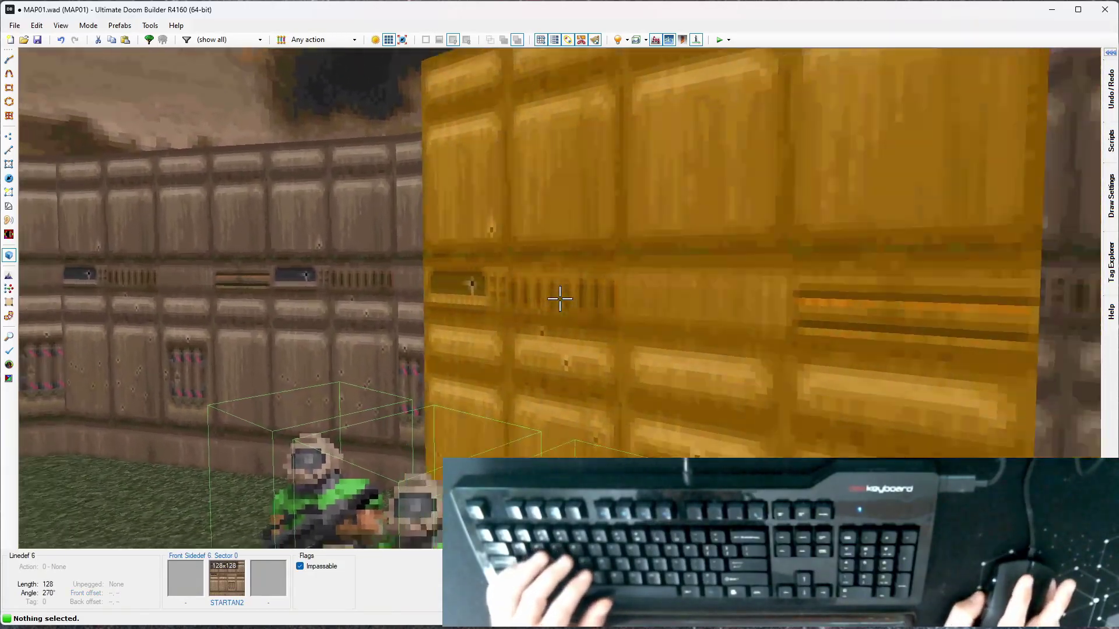
pyautogui.press('s')
# Step: In Vertices mode, draw a 64 by 16 rectangular alcove centred in the notch's north wall behind the player starts
pyautogui.press('v')
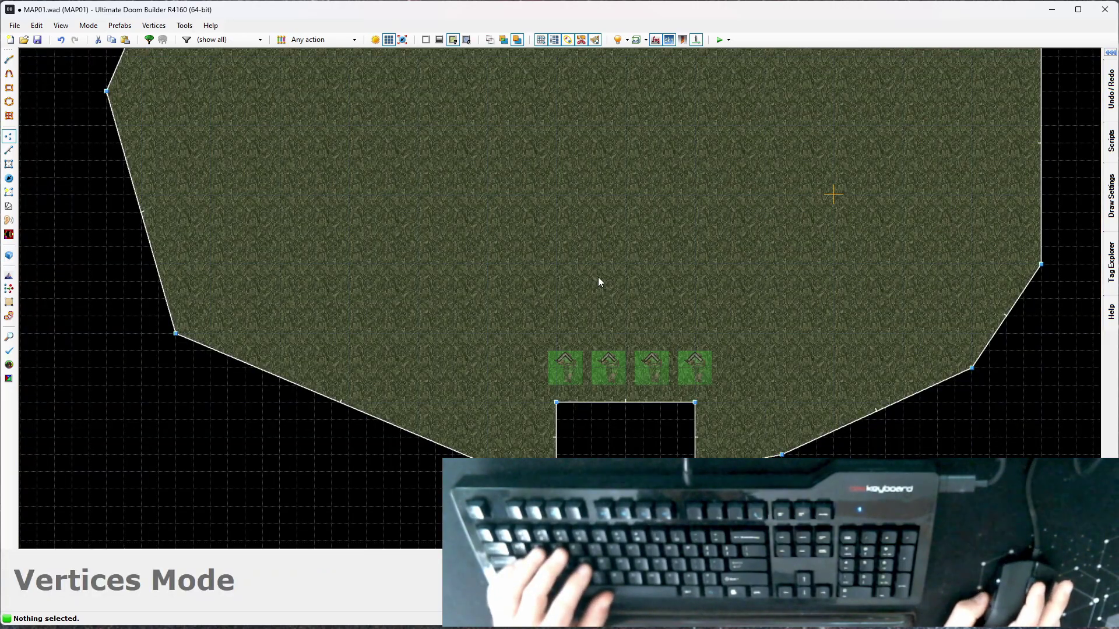
pyautogui.scroll(-3, 601, 282)
pyautogui.scroll(8, 580, 287)
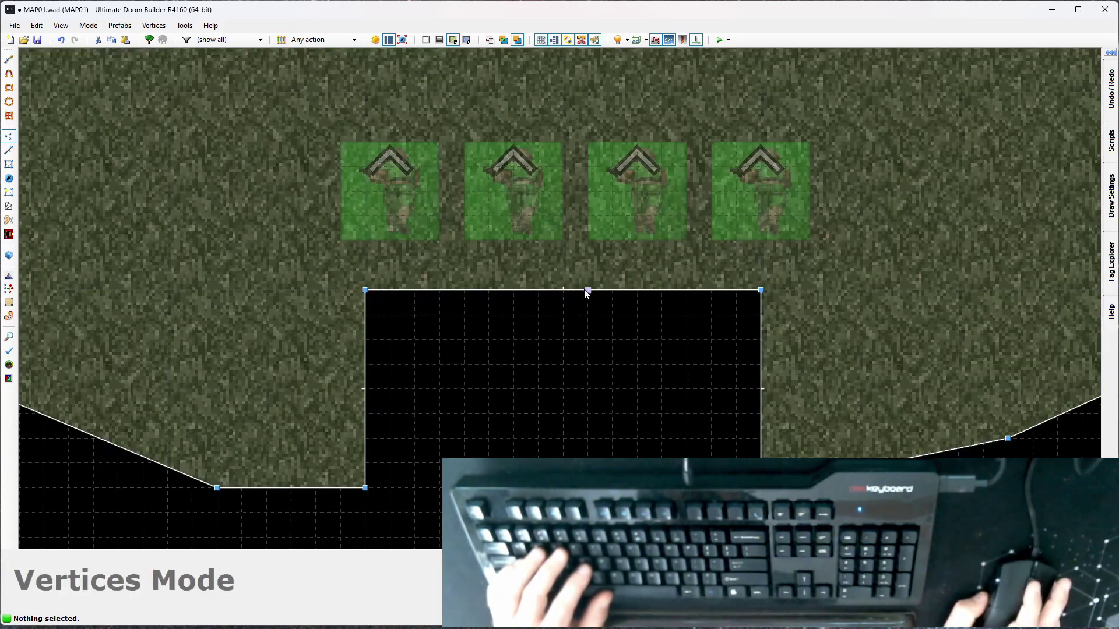
pyautogui.press('space')
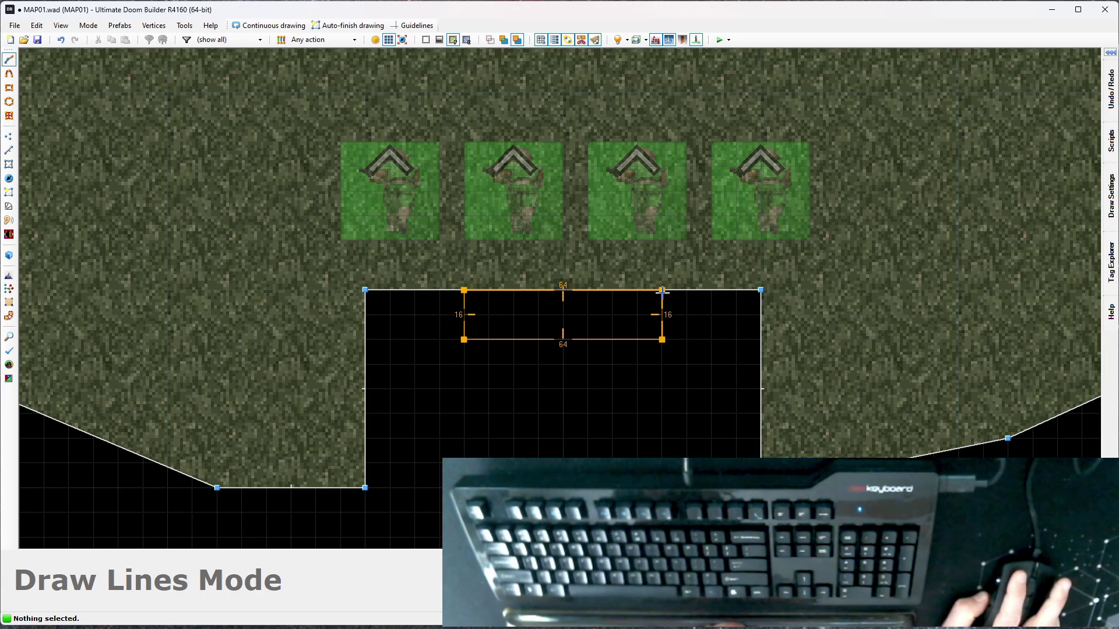
pyautogui.click(662, 290)
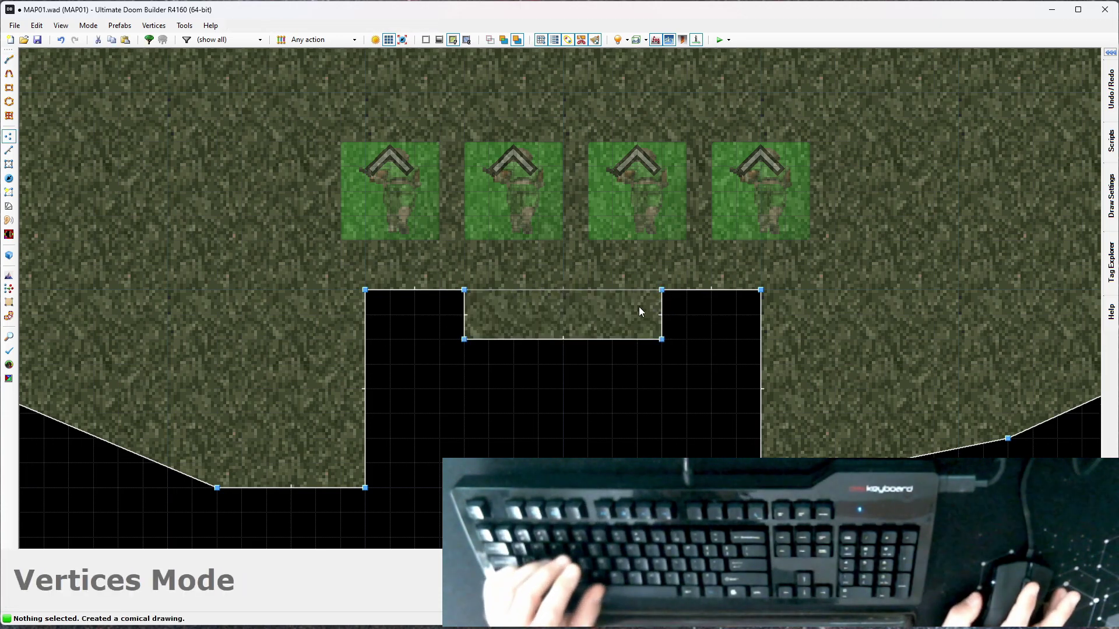
# Step: Check the new alcove sector in Sectors mode, and examine its floor, ceiling and back wall in 3D Visual mode
pyautogui.press('s')
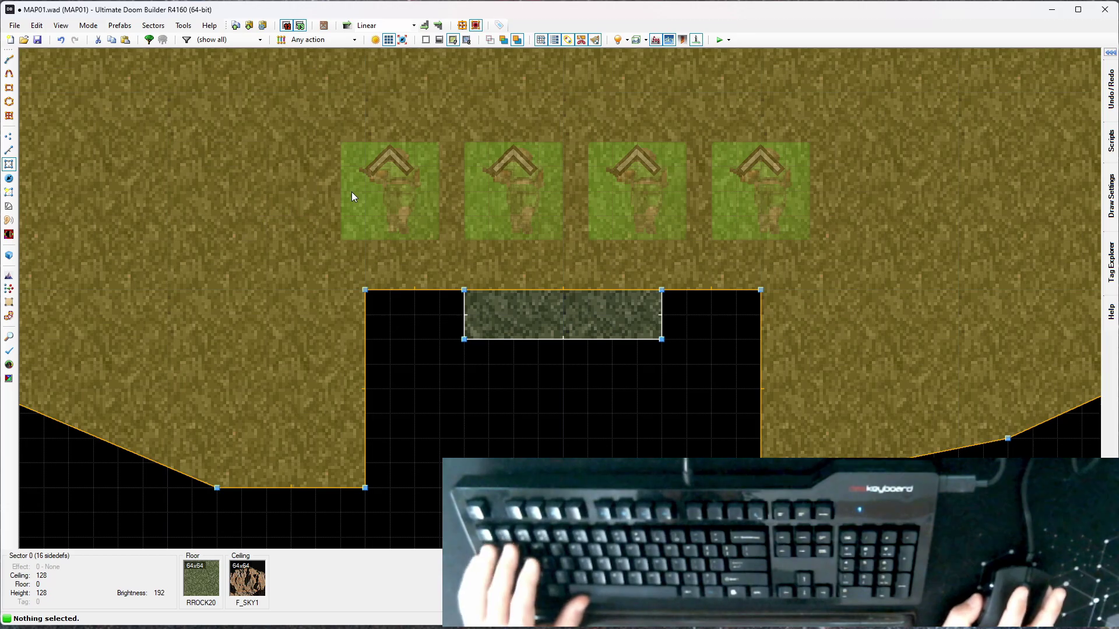
pyautogui.press('q')
pyautogui.press('d')
pyautogui.press('e')
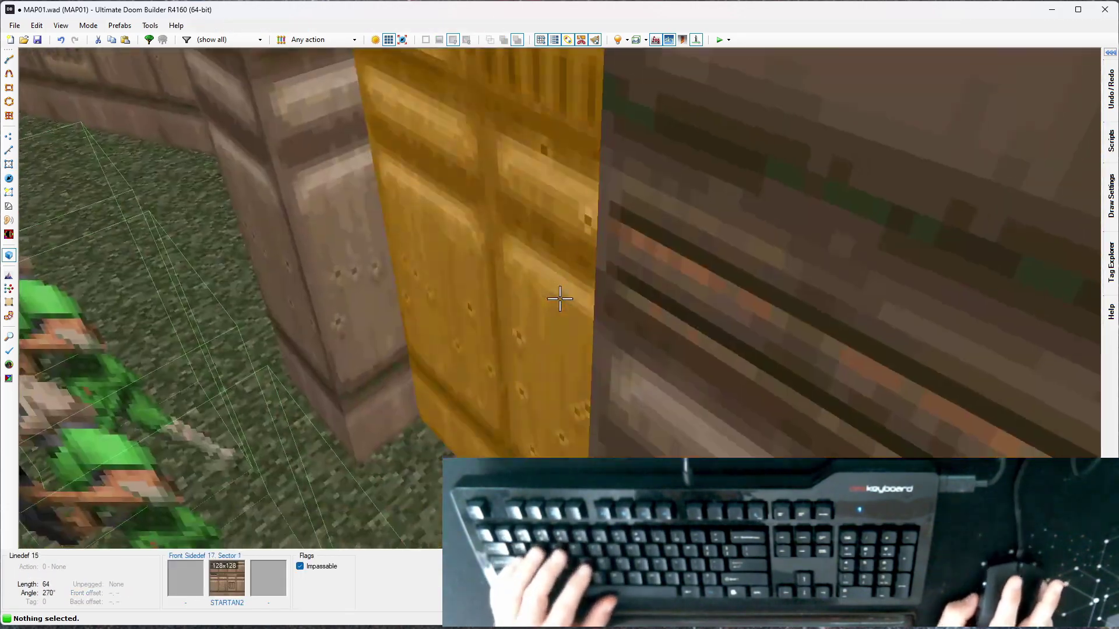
pyautogui.press('s')
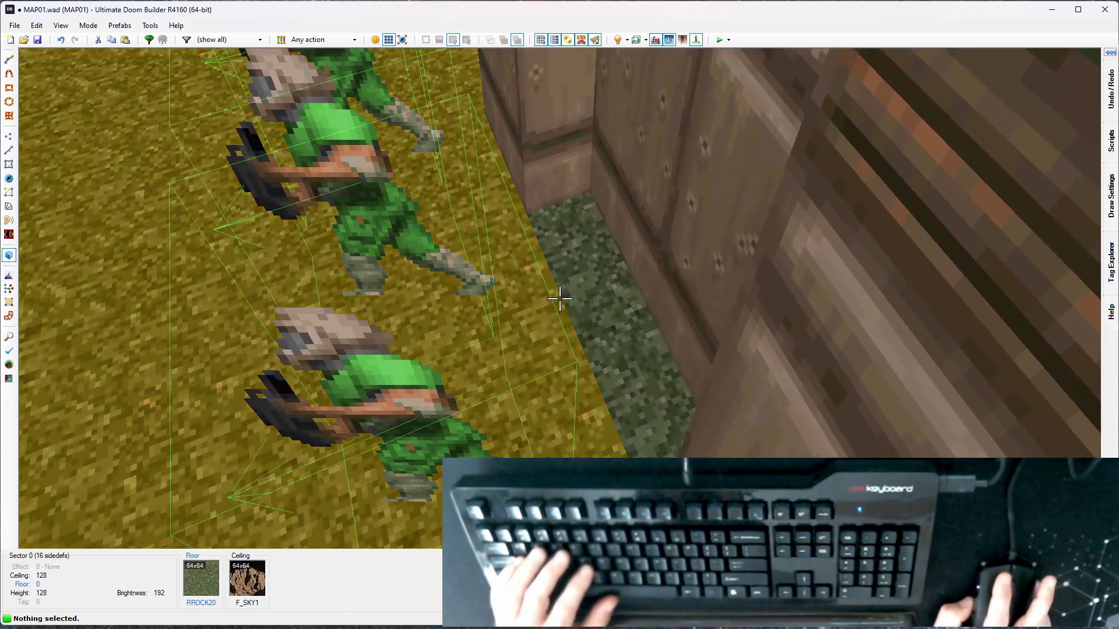
pyautogui.press('e')
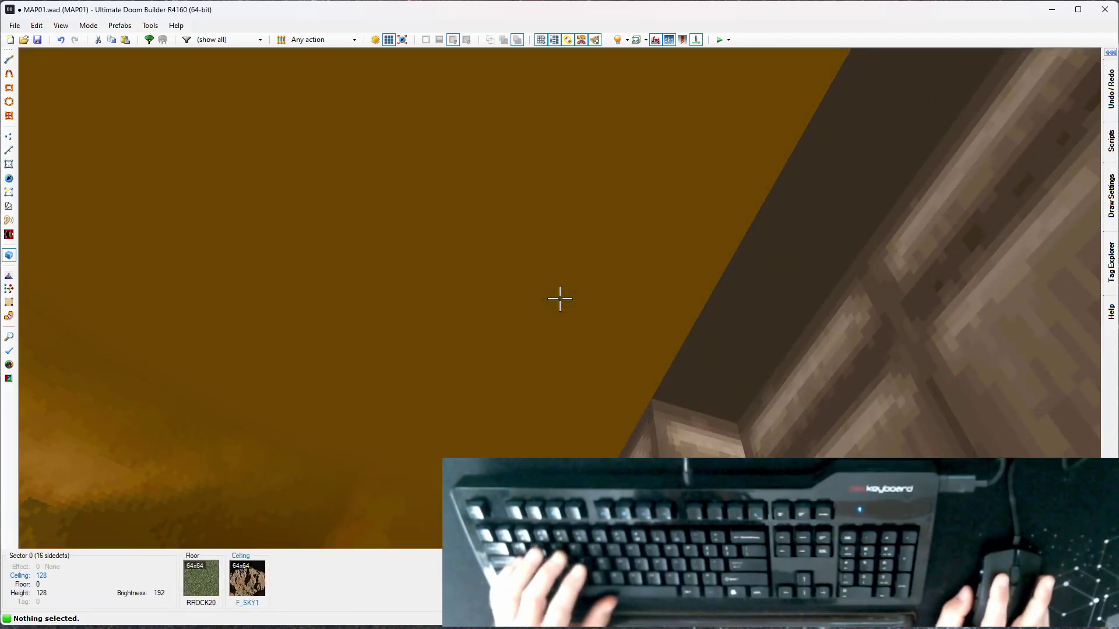
pyautogui.press('d')
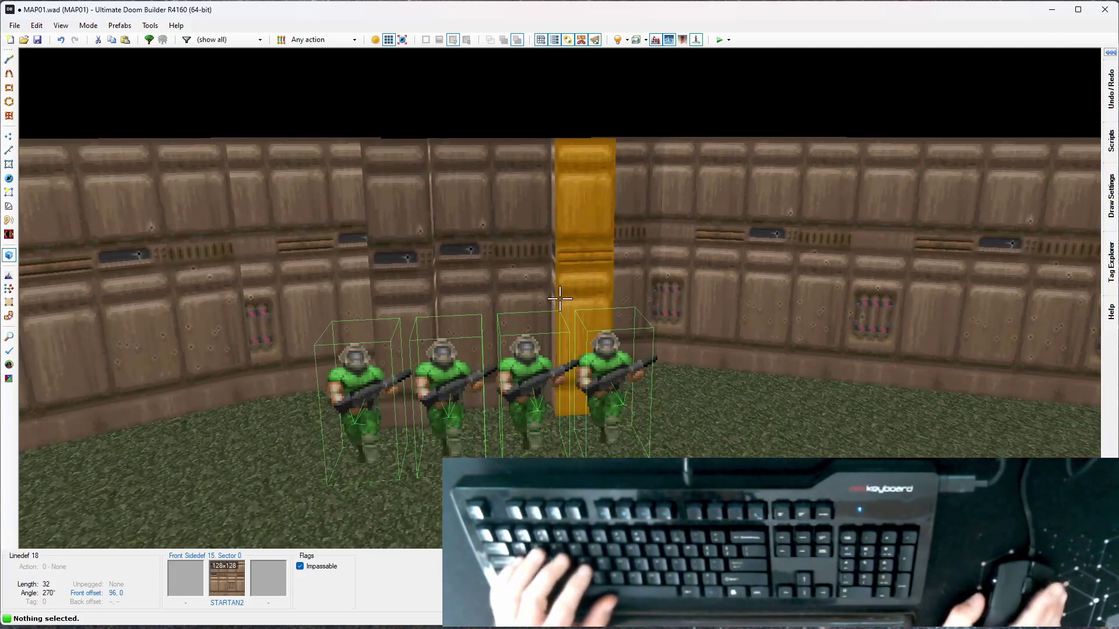
pyautogui.press('w')
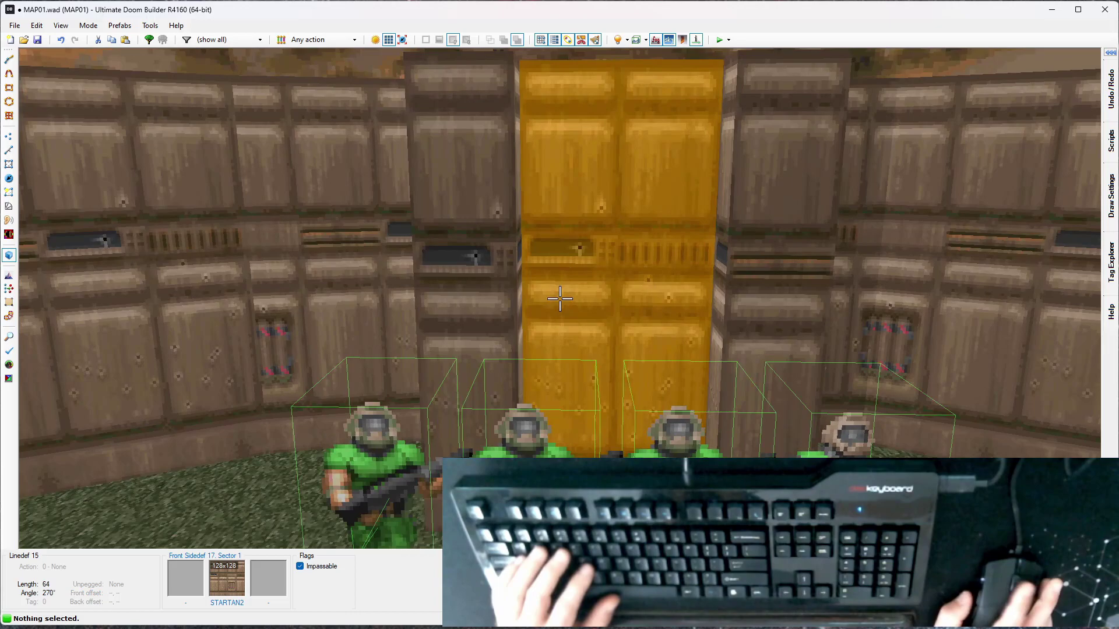
pyautogui.press('s')
pyautogui.press('w')
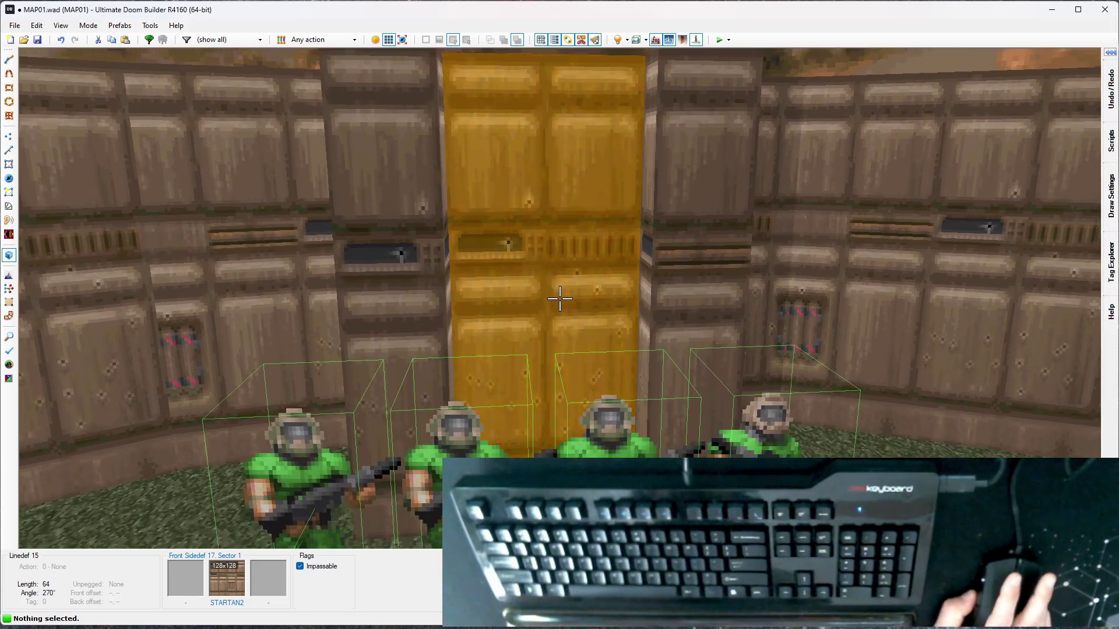
pyautogui.press('w')
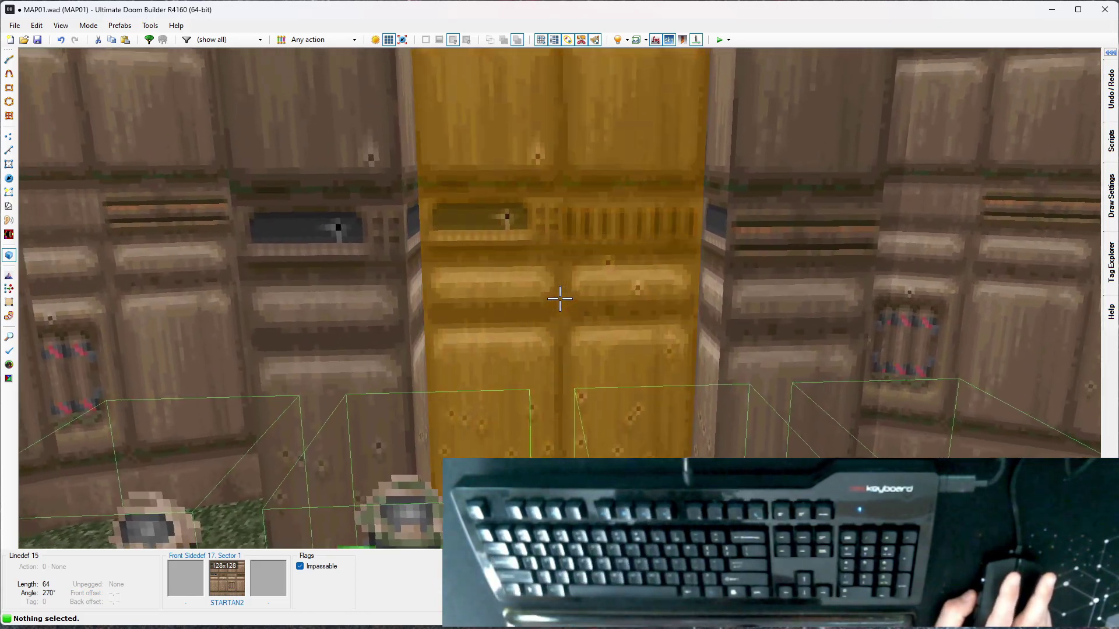
pyautogui.press('s')
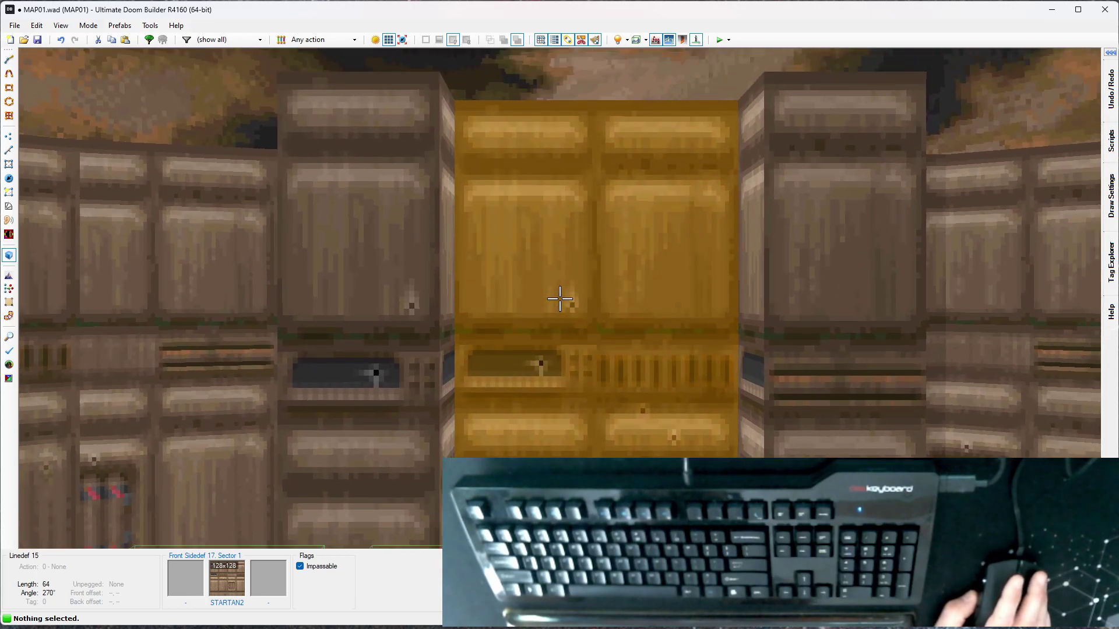
# Step: Set the middle texture of the alcove's back wall to DOOR3 from the Doors texture set
pyautogui.rightClick(560, 299)
pyautogui.click(552, 170)
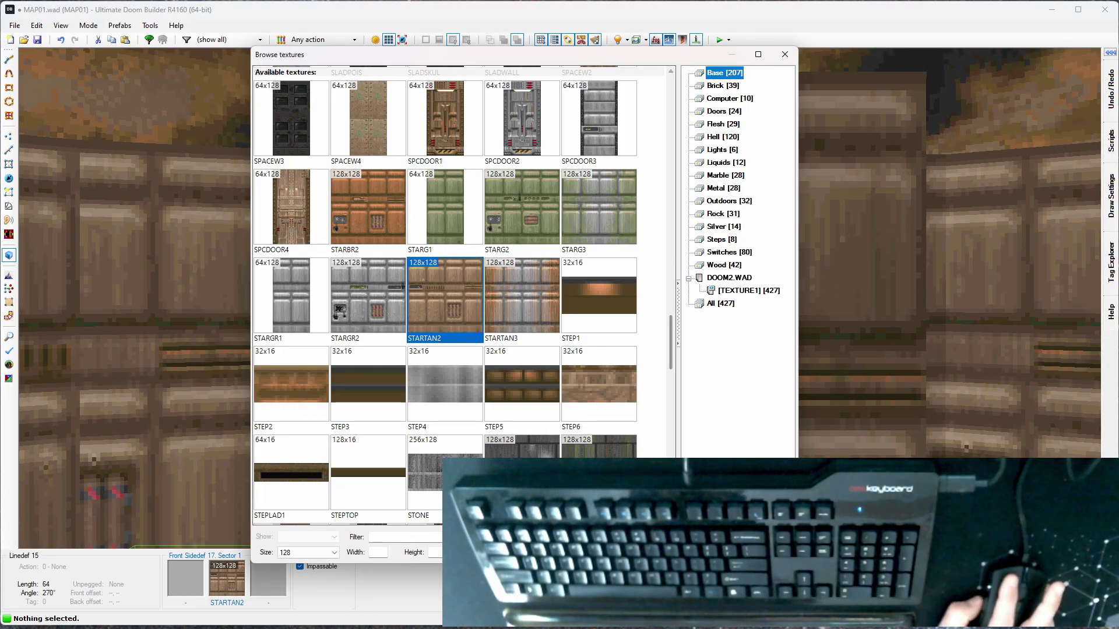
pyautogui.press('Return')
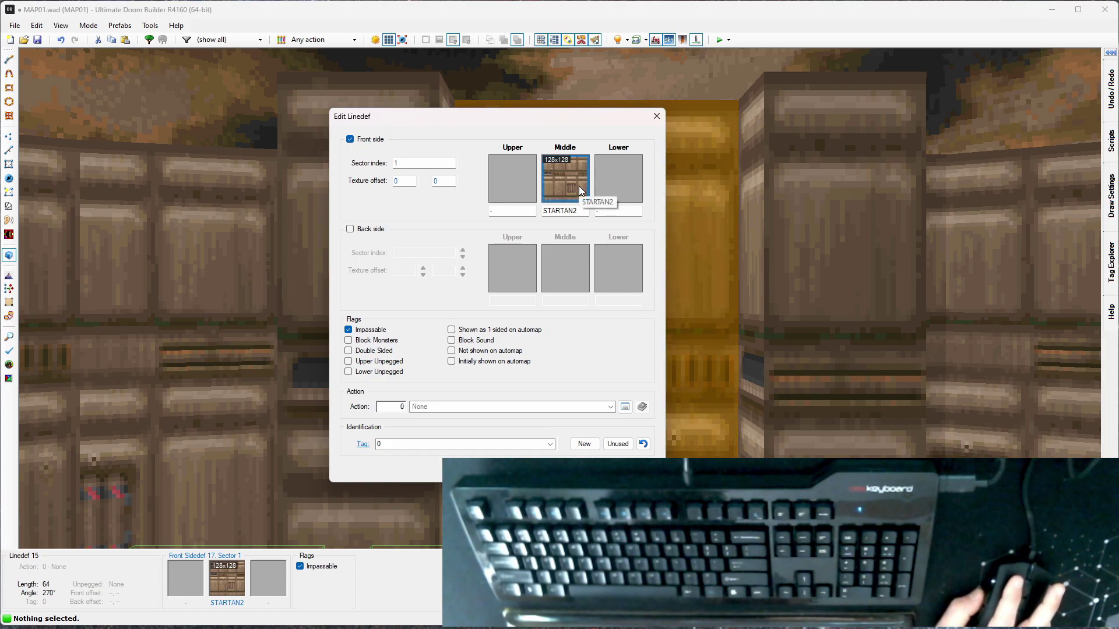
pyautogui.moveTo(514, 120); pyautogui.dragTo(248, 89)
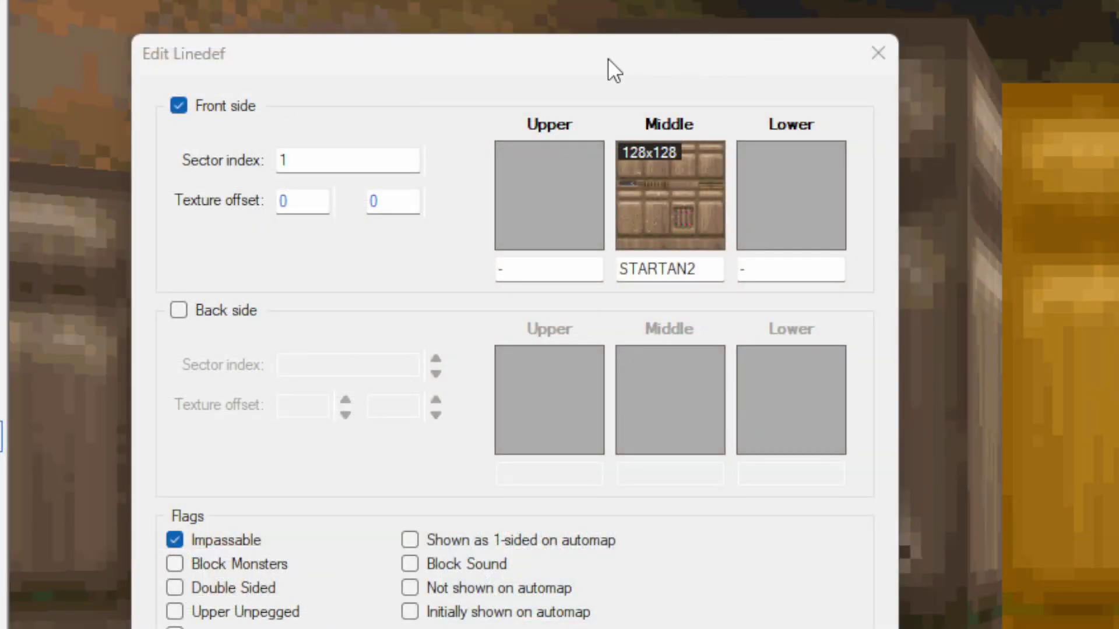
pyautogui.moveTo(607, 57); pyautogui.dragTo(618, 14)
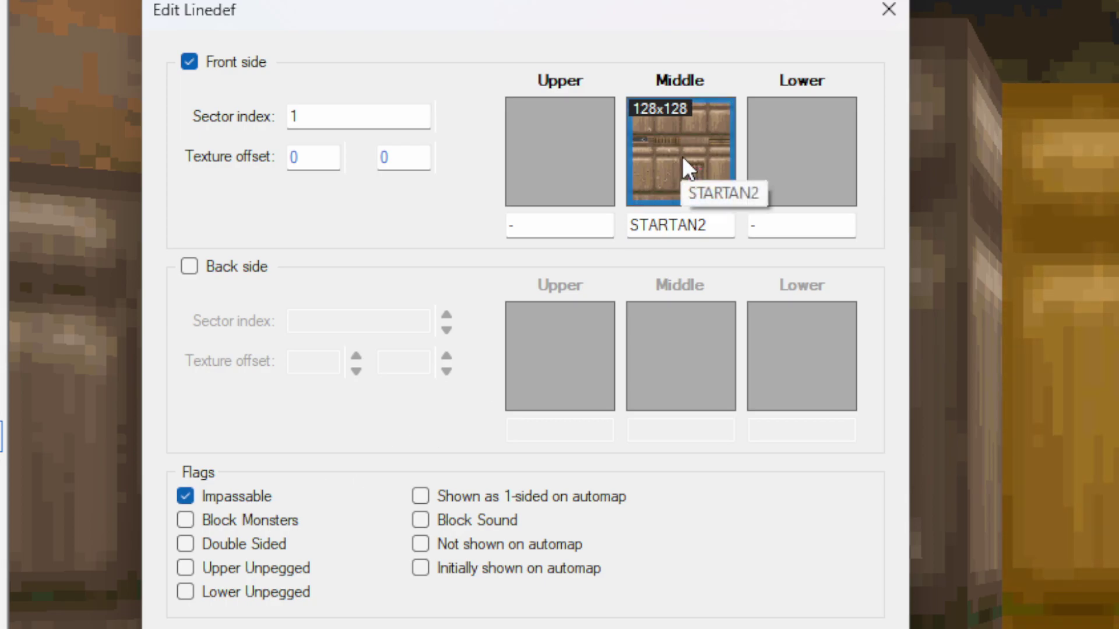
pyautogui.click(677, 159)
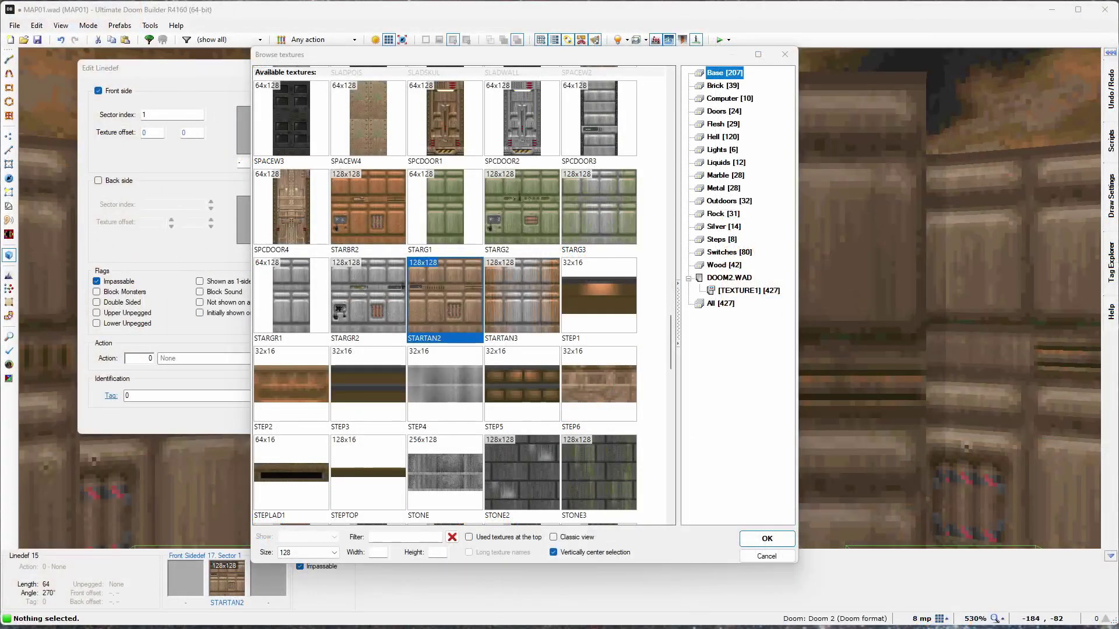
pyautogui.moveTo(671, 348); pyautogui.dragTo(669, 85)
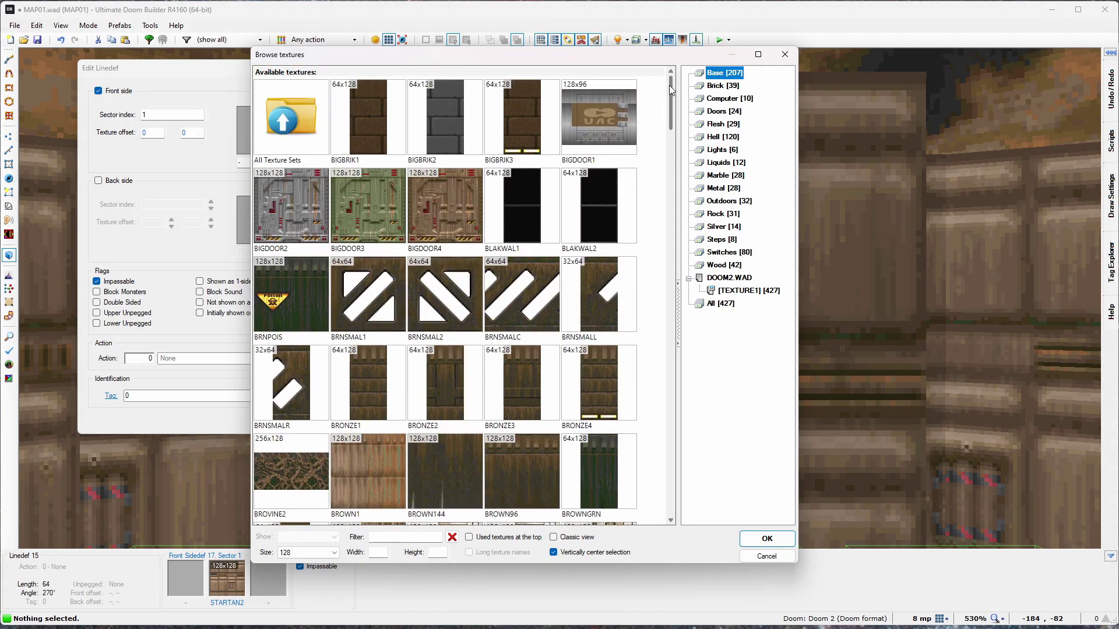
pyautogui.click(723, 112)
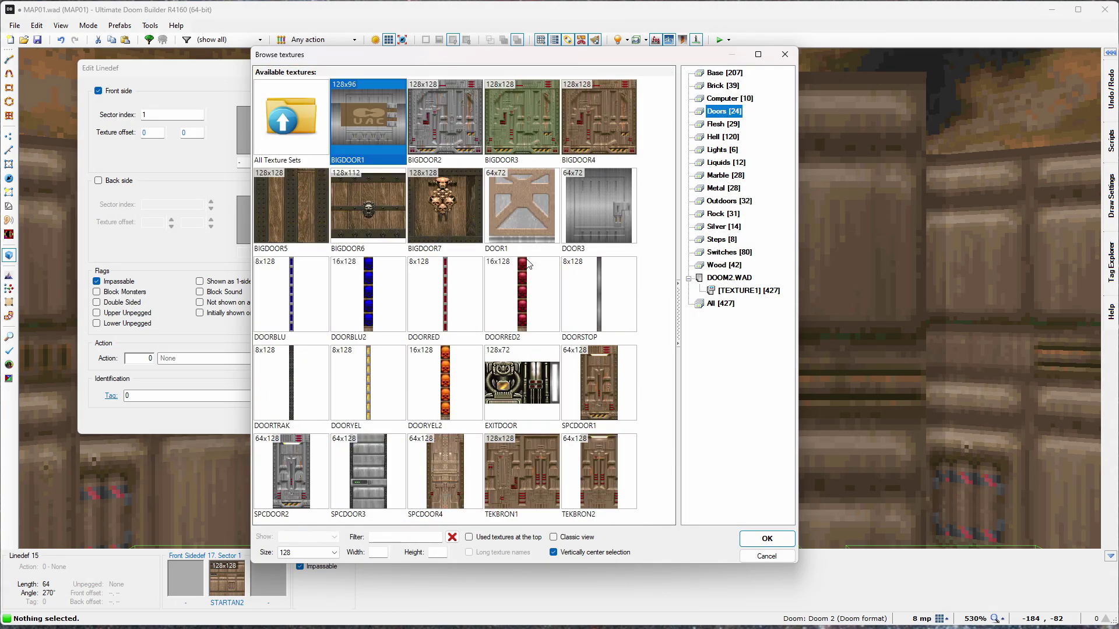
pyautogui.click(594, 199)
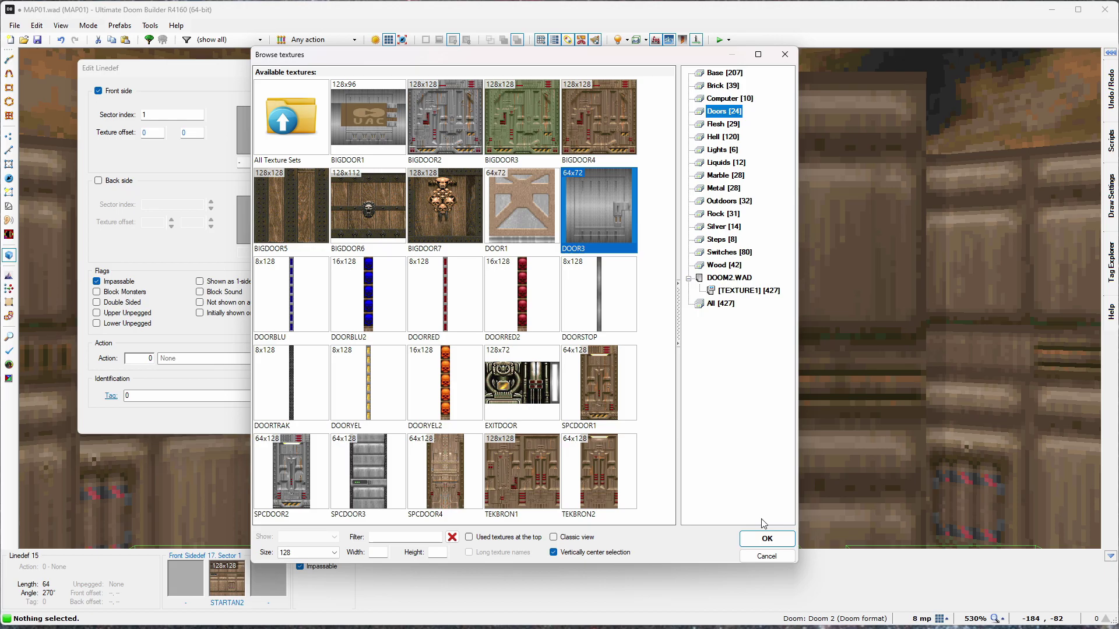
pyautogui.click(766, 539)
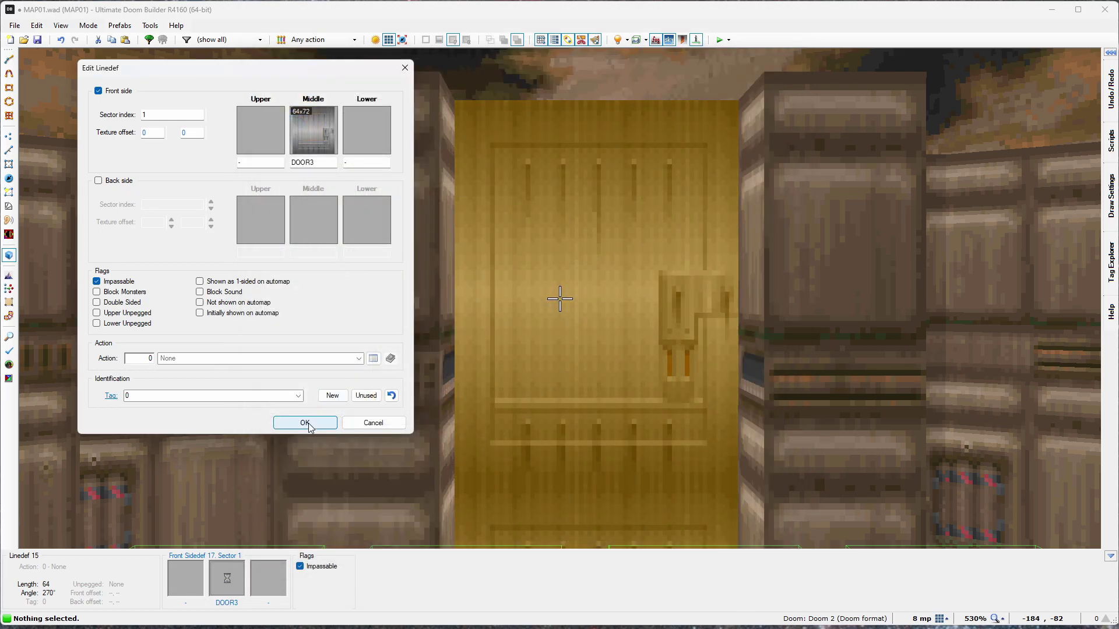
pyautogui.click(305, 422)
# Step: Turn off thing visibility in the 3D view and inspect the door texture in the alcove
pyautogui.press('s')
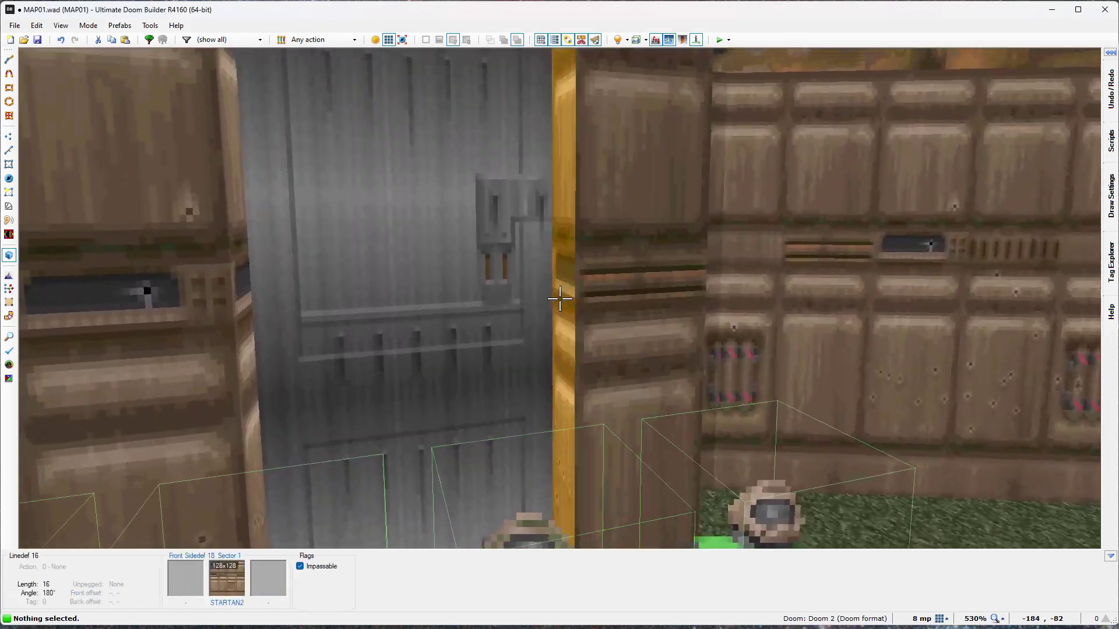
pyautogui.press('d')
pyautogui.press('s')
pyautogui.press('t')
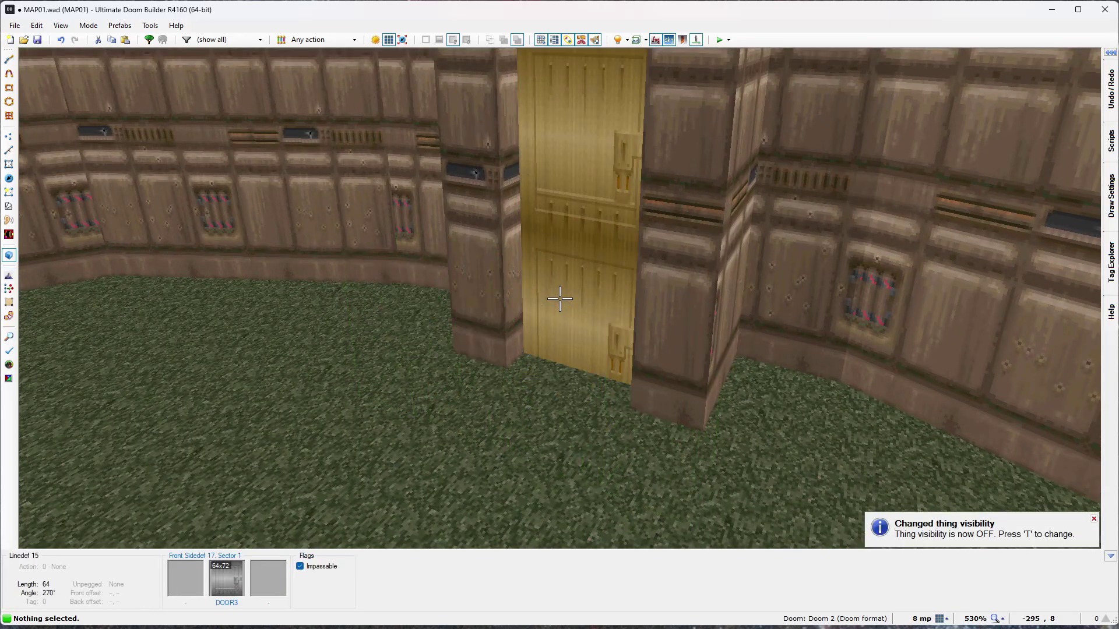
pyautogui.press('e')
pyautogui.press('s')
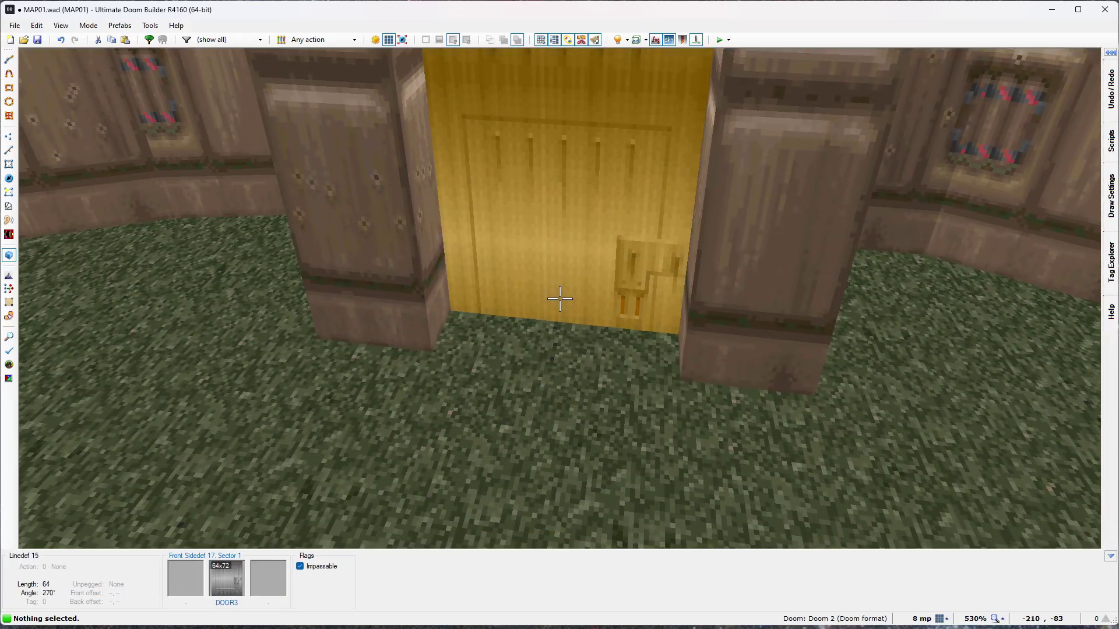
# Step: Lower the alcove's ceiling to a height of 72 to fit the door texture, and clear the selection
pyautogui.press('s')
pyautogui.press('w')
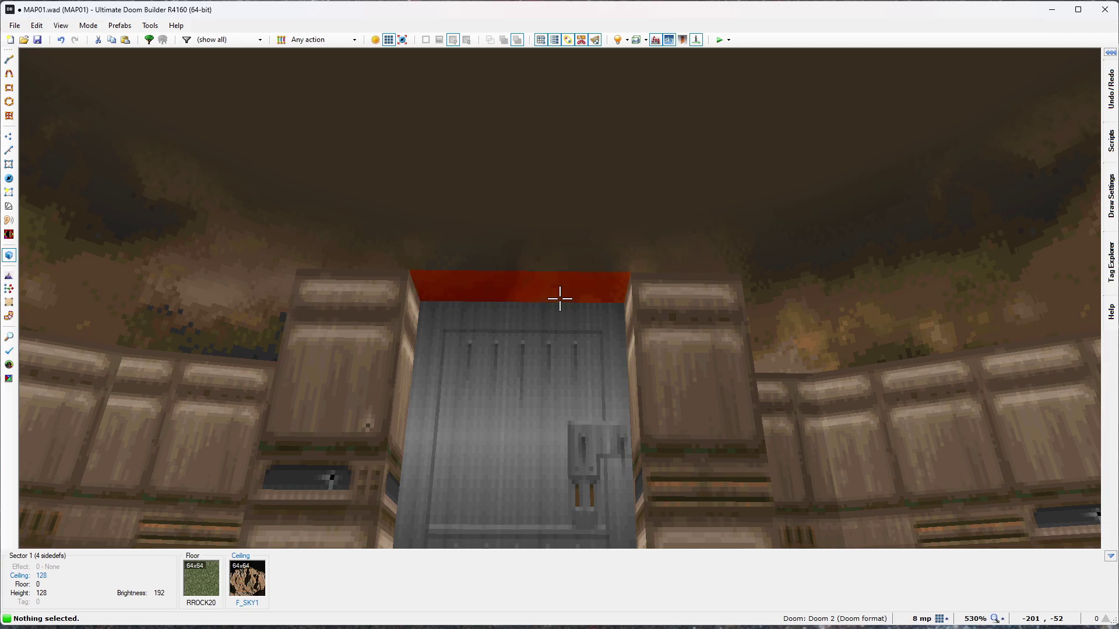
pyautogui.click(560, 298)
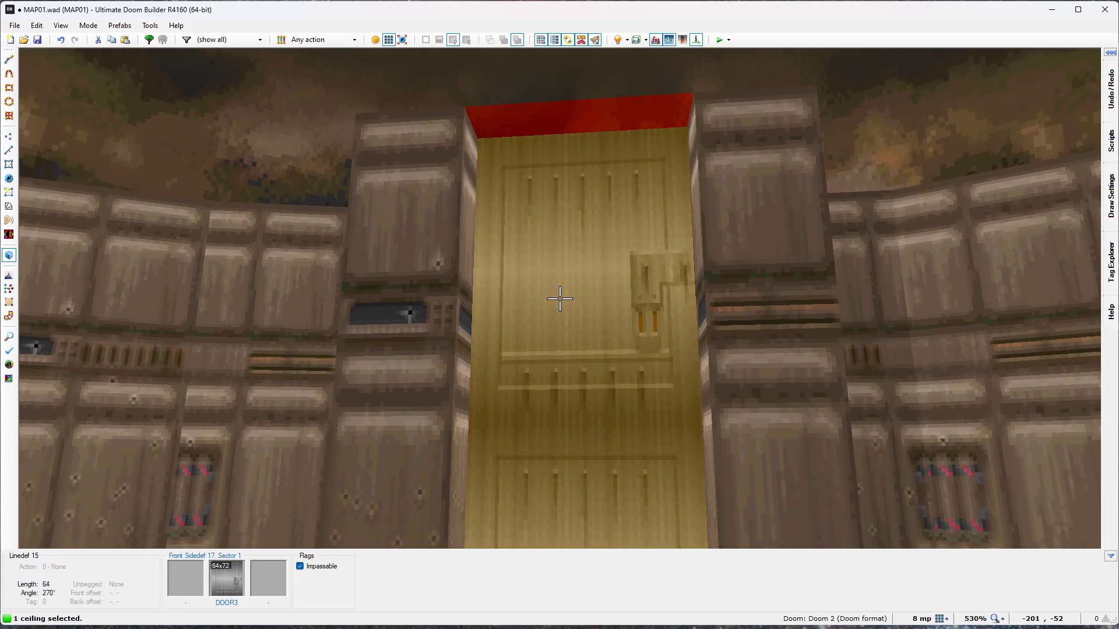
pyautogui.scroll(-4, 560, 299)
pyautogui.scroll(-1, 559, 298)
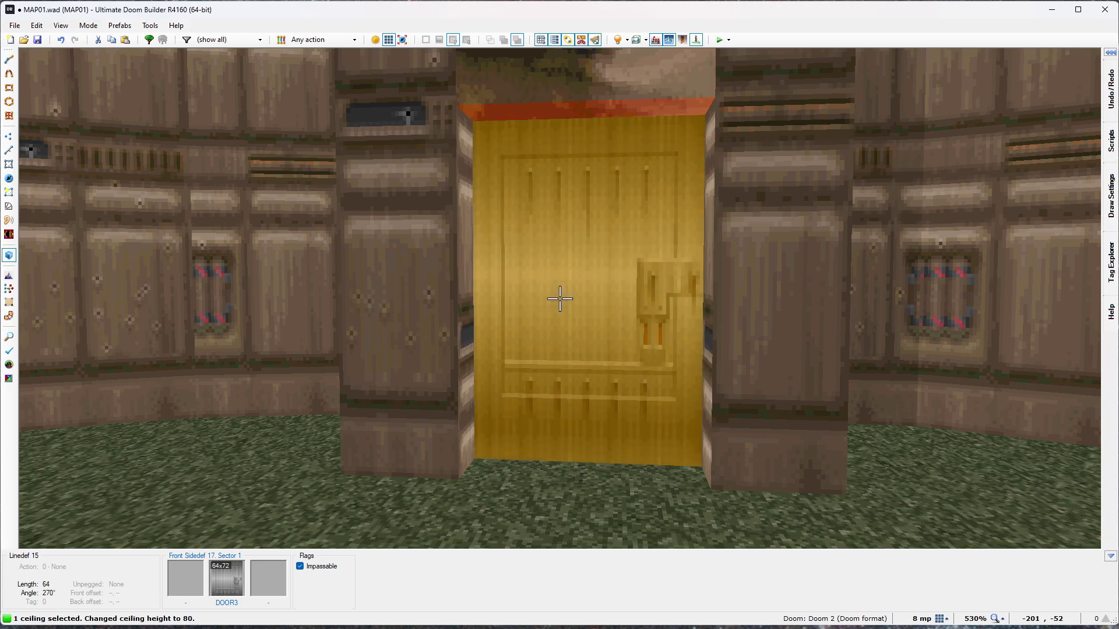
pyautogui.scroll(3, 560, 298)
pyautogui.scroll(-1, 559, 299)
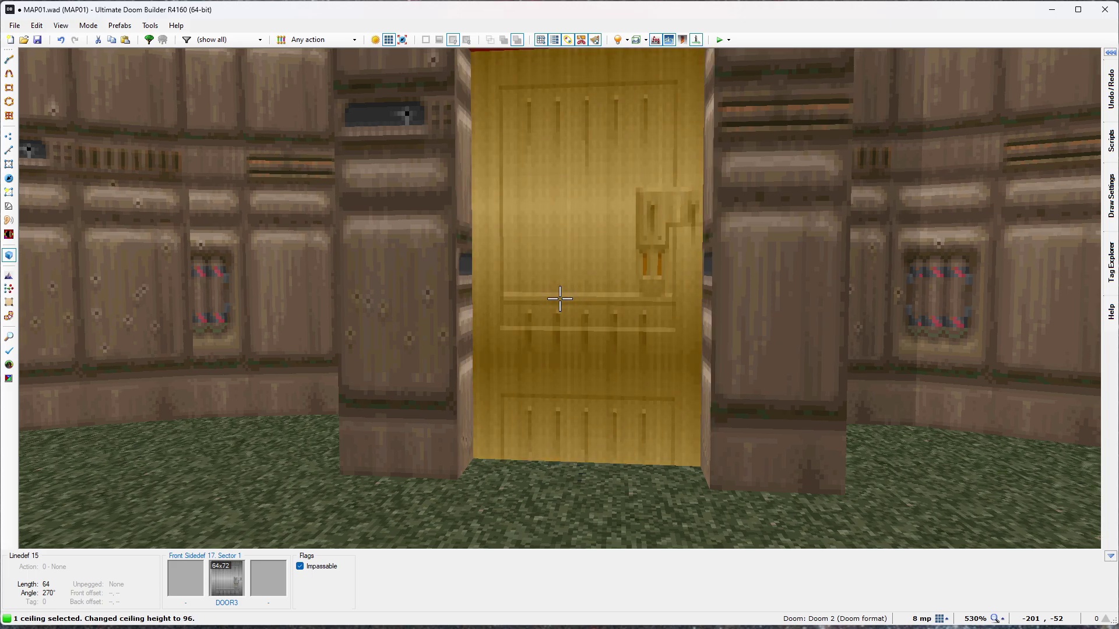
pyautogui.scroll(-1, 560, 298)
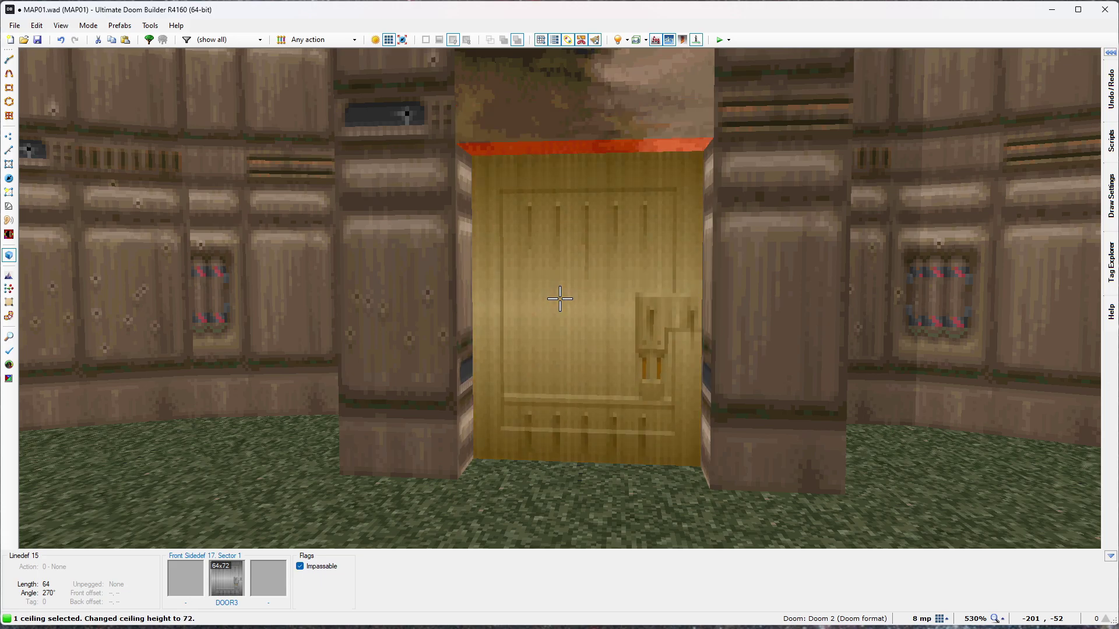
pyautogui.press('s')
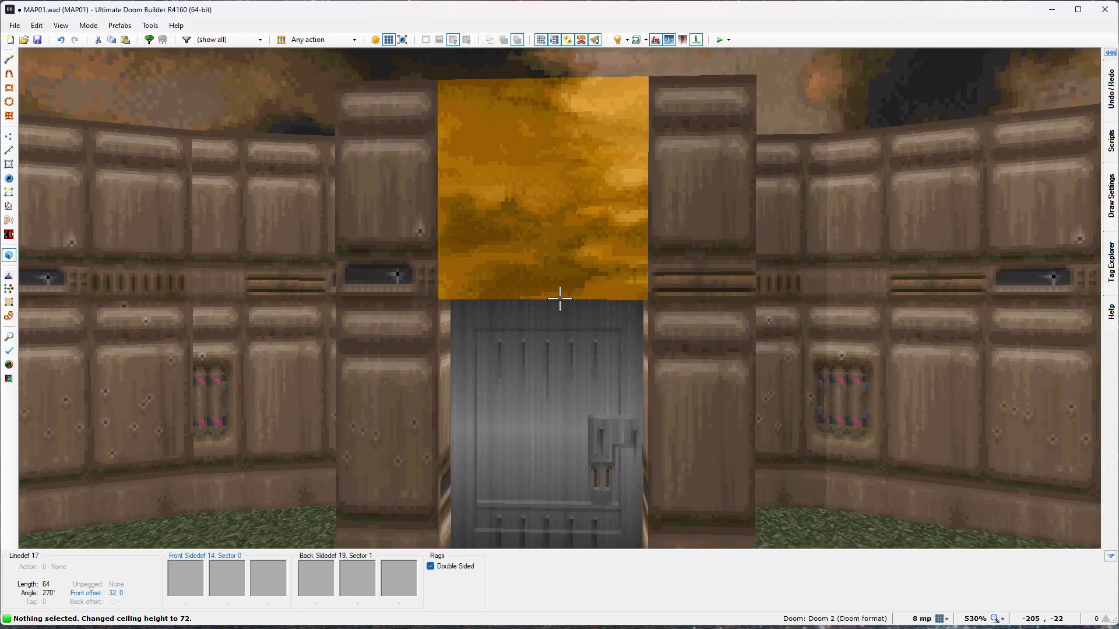
# Step: Examine the alcove's lowered ceiling and the wall section above the door from several angles
pyautogui.press('w')
pyautogui.press('s')
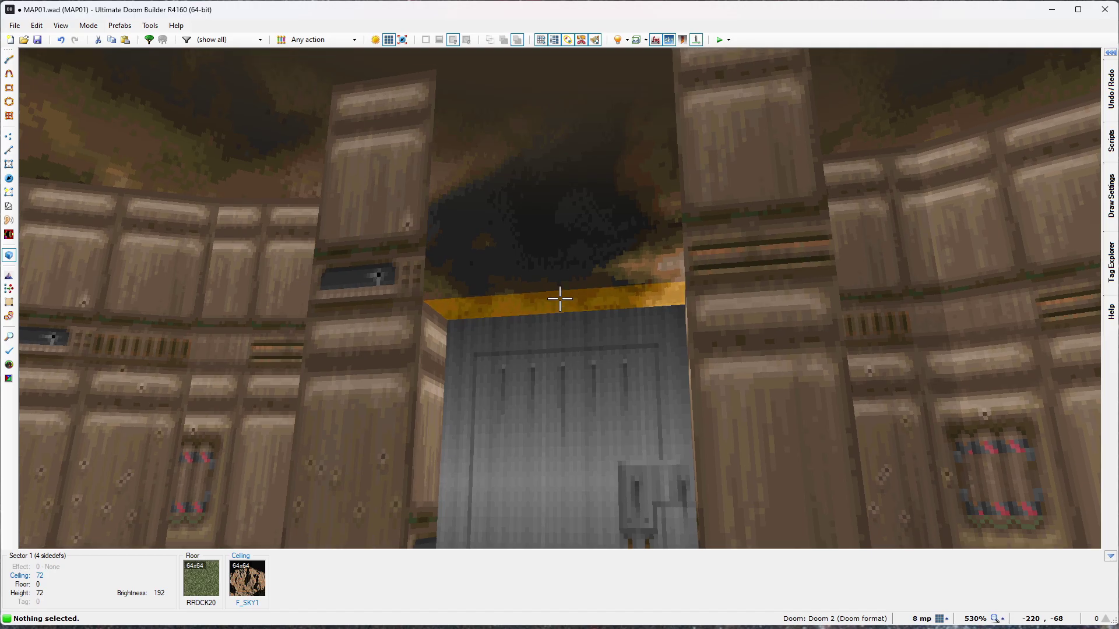
pyautogui.press('w')
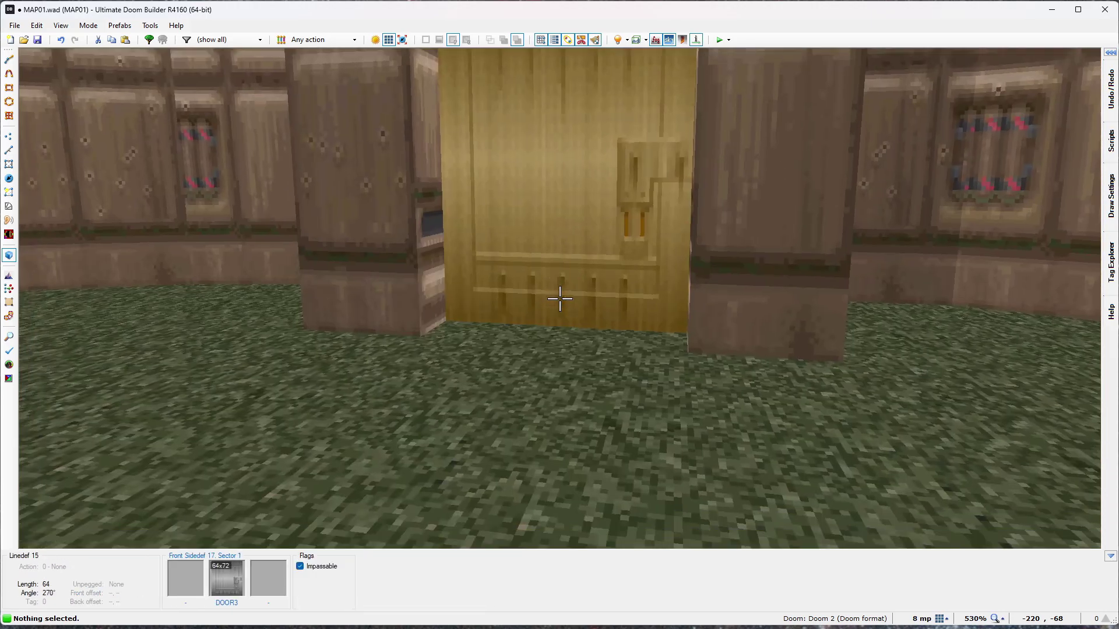
pyautogui.press('s')
pyautogui.press('w')
pyautogui.press('w')
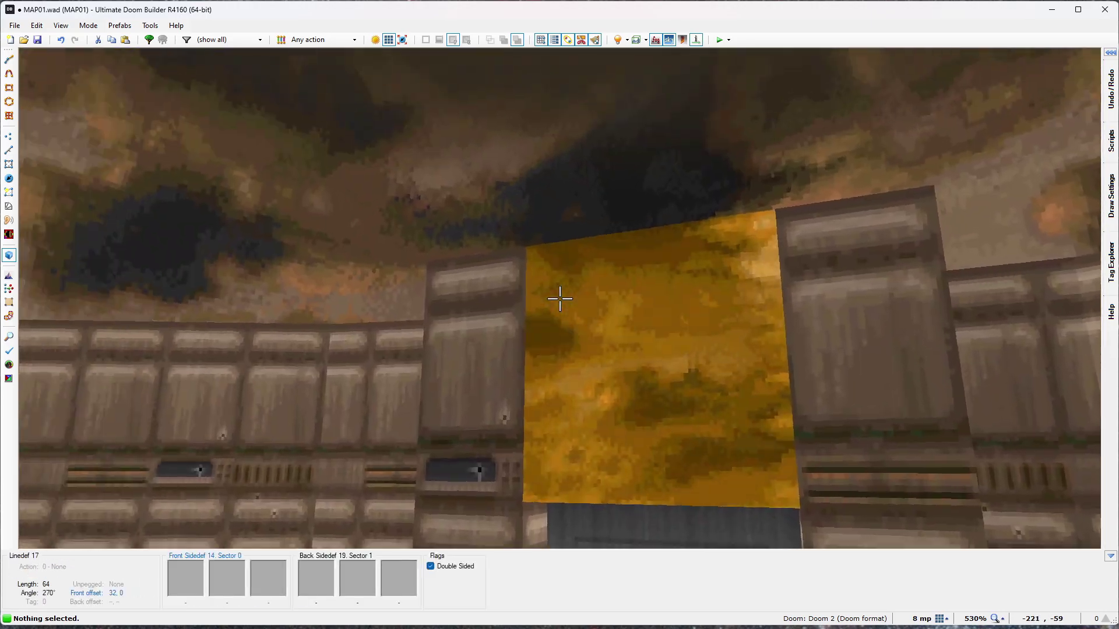
pyautogui.press('s')
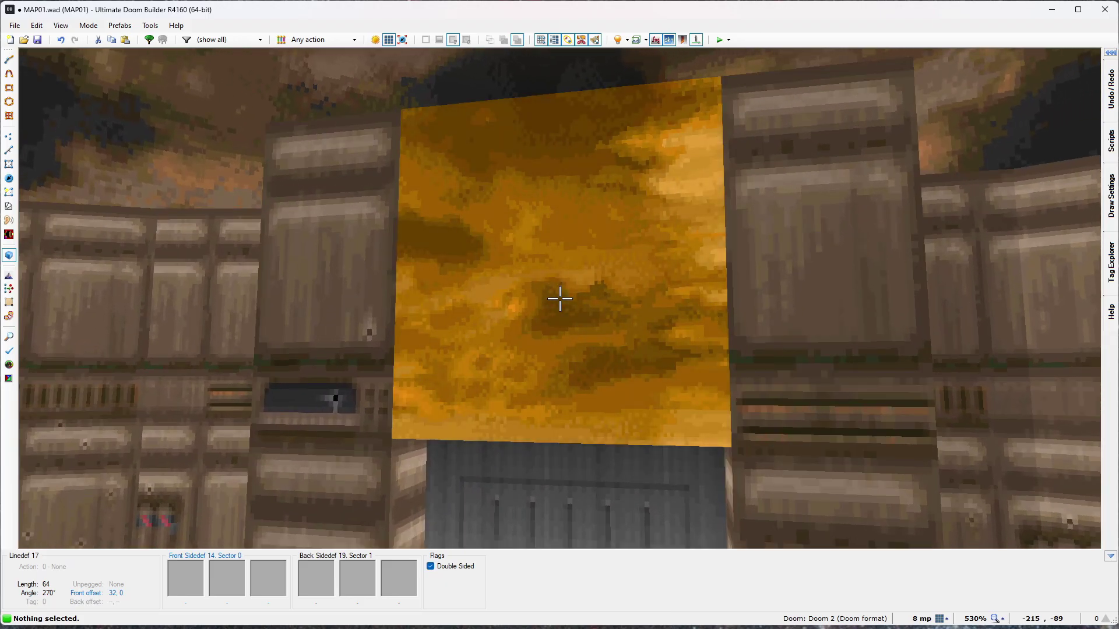
# Step: Change the door alcove's ceiling texture to the CEIL5_2 flat from the Base texture set
pyautogui.press('w')
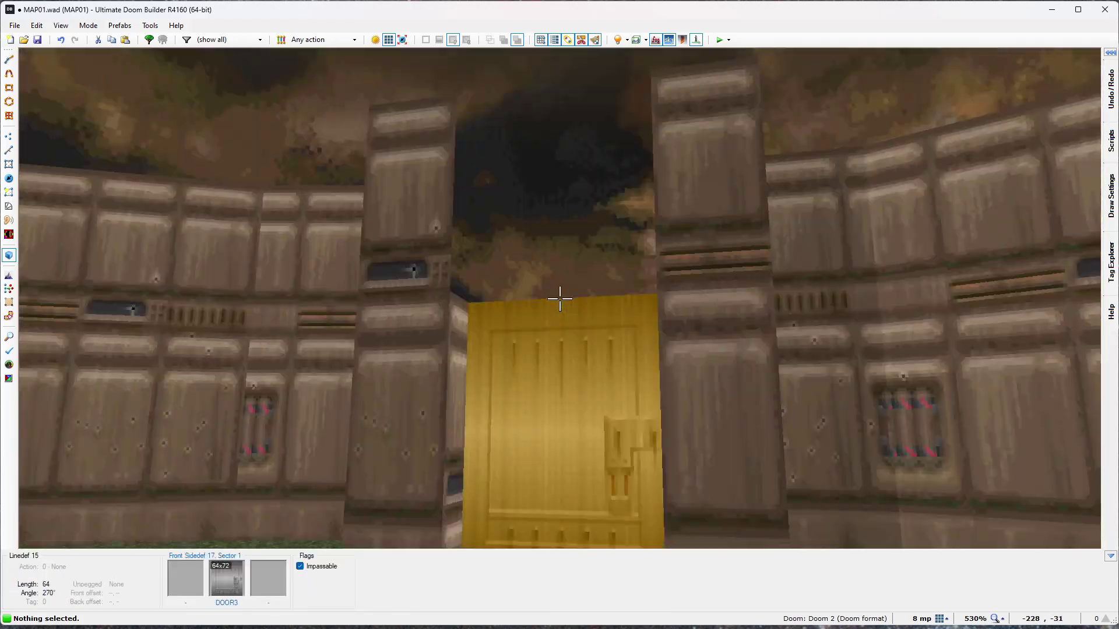
pyautogui.press('s')
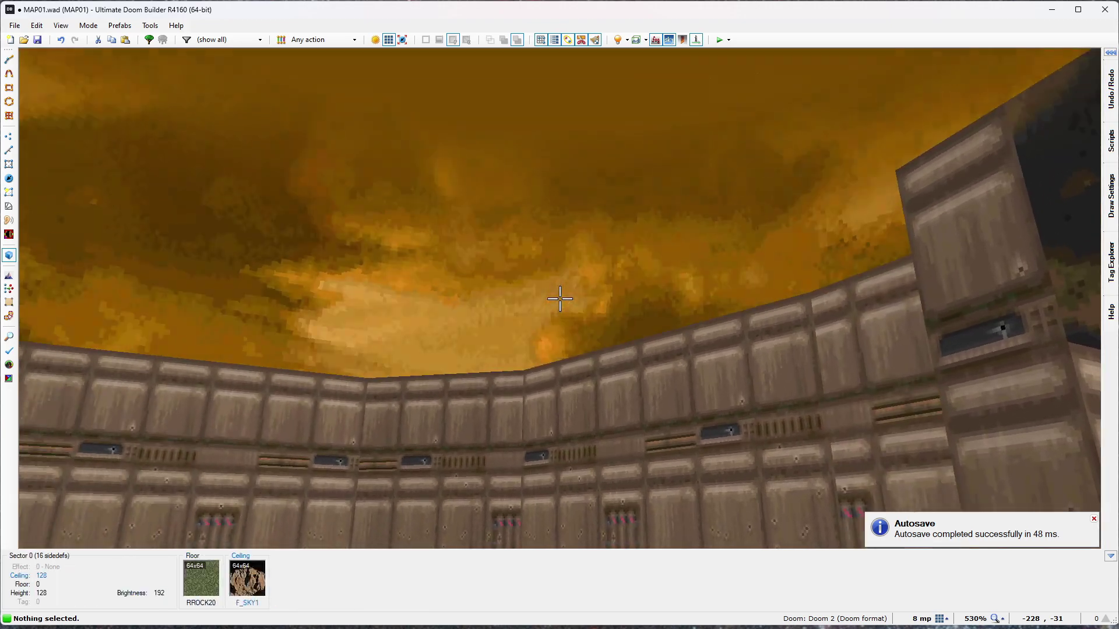
pyautogui.press('w')
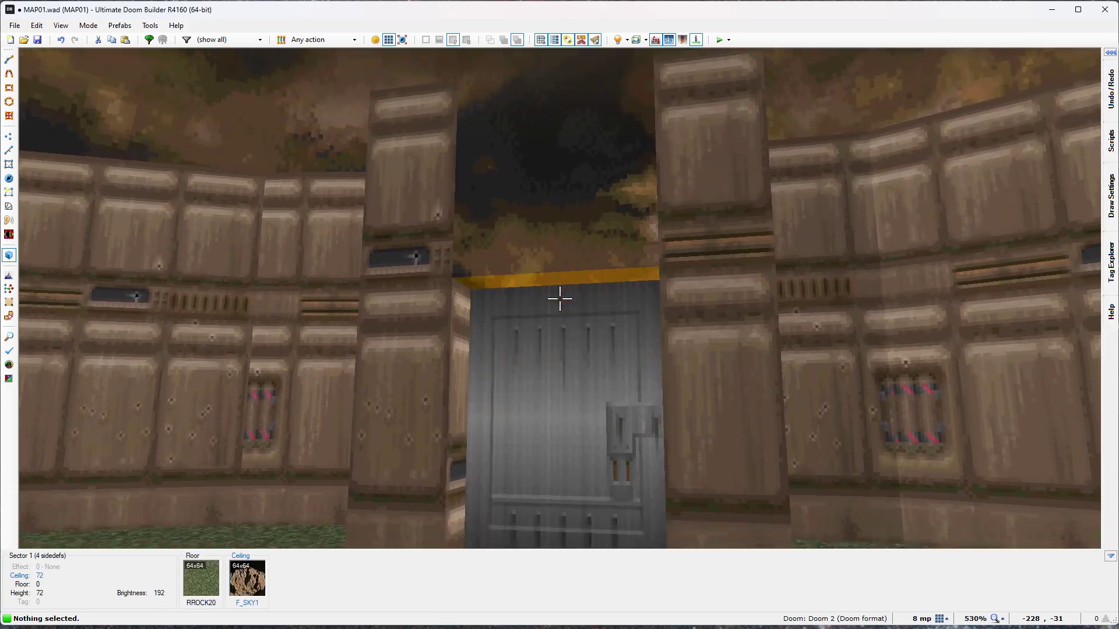
pyautogui.press('w')
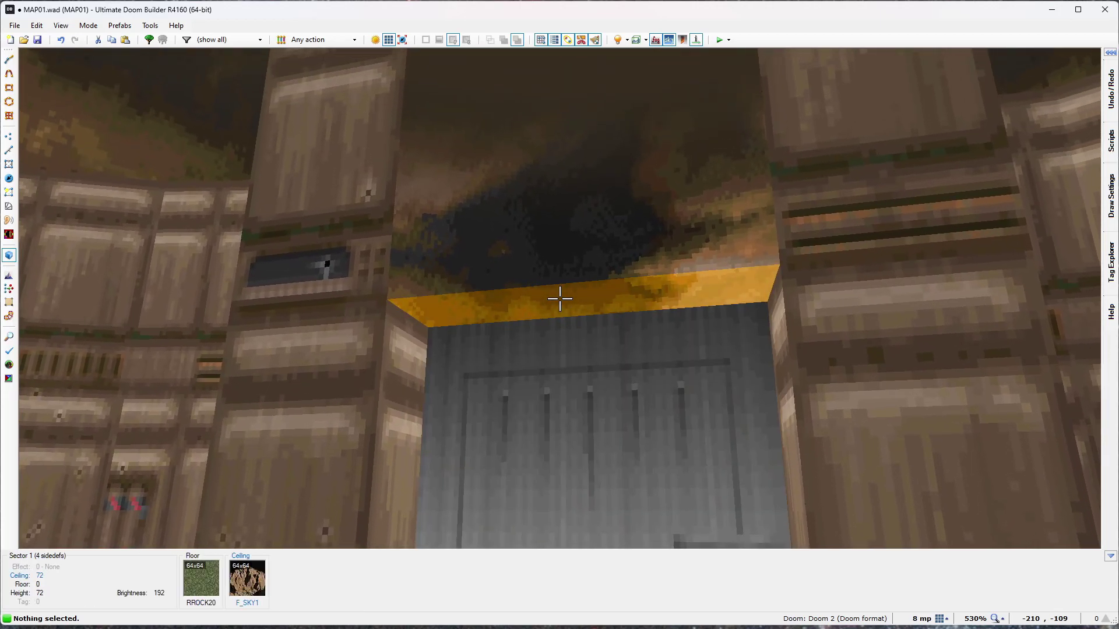
pyautogui.rightClick(560, 299)
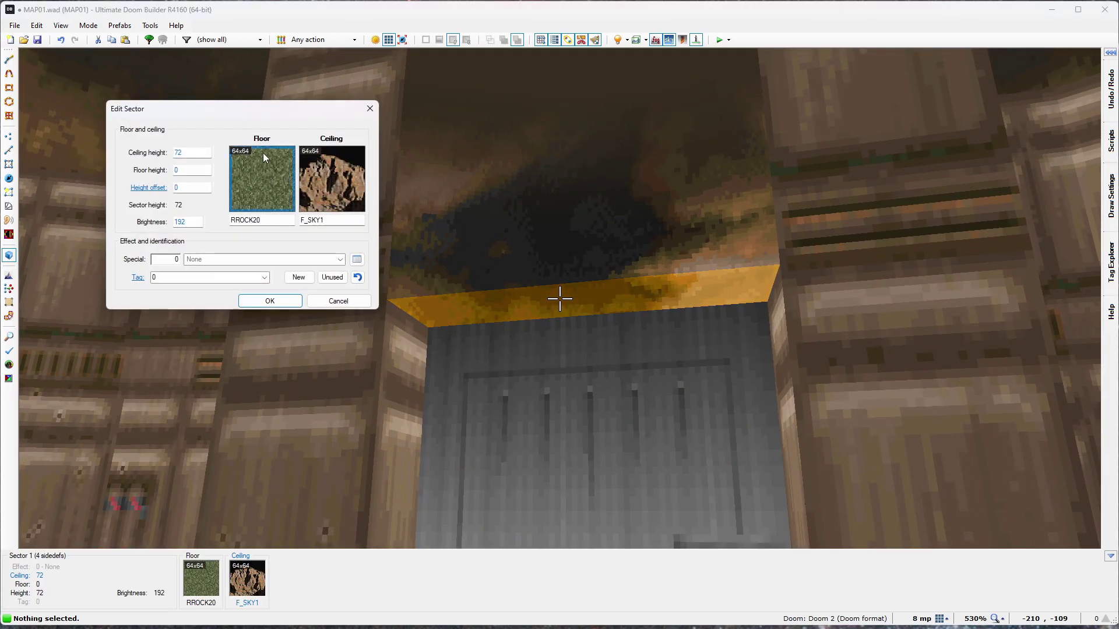
pyautogui.click(335, 183)
pyautogui.click(715, 72)
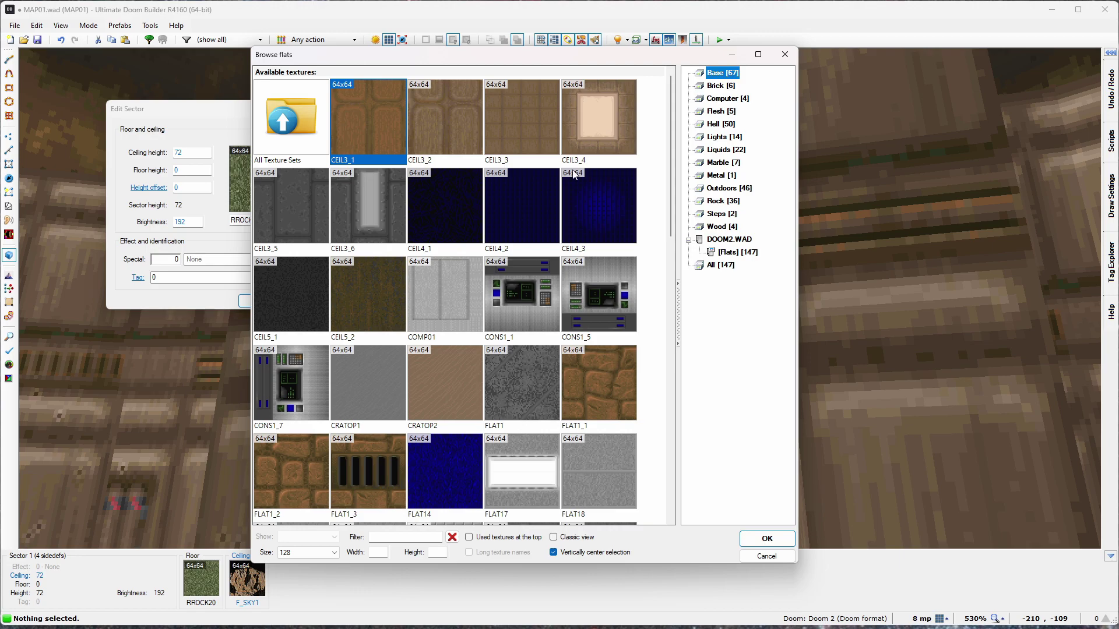
pyautogui.moveTo(671, 128)
pyautogui.mouseDown()
pyautogui.moveTo(658, 277)
pyautogui.moveTo(665, 425)
pyautogui.moveTo(664, 131)
pyautogui.mouseUp()
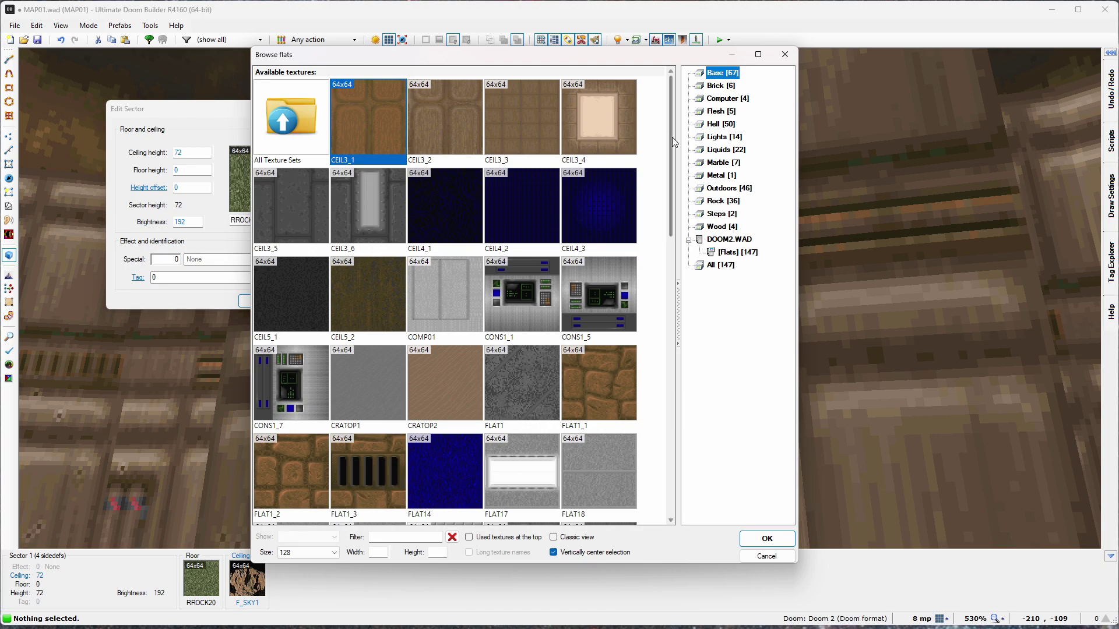
pyautogui.moveTo(673, 134); pyautogui.dragTo(670, 97)
pyautogui.moveTo(669, 100); pyautogui.dragTo(674, 96)
pyautogui.moveTo(670, 96)
pyautogui.mouseDown()
pyautogui.moveTo(670, 370)
pyautogui.moveTo(664, 86)
pyautogui.mouseUp()
pyautogui.scroll(-1, 673, 140)
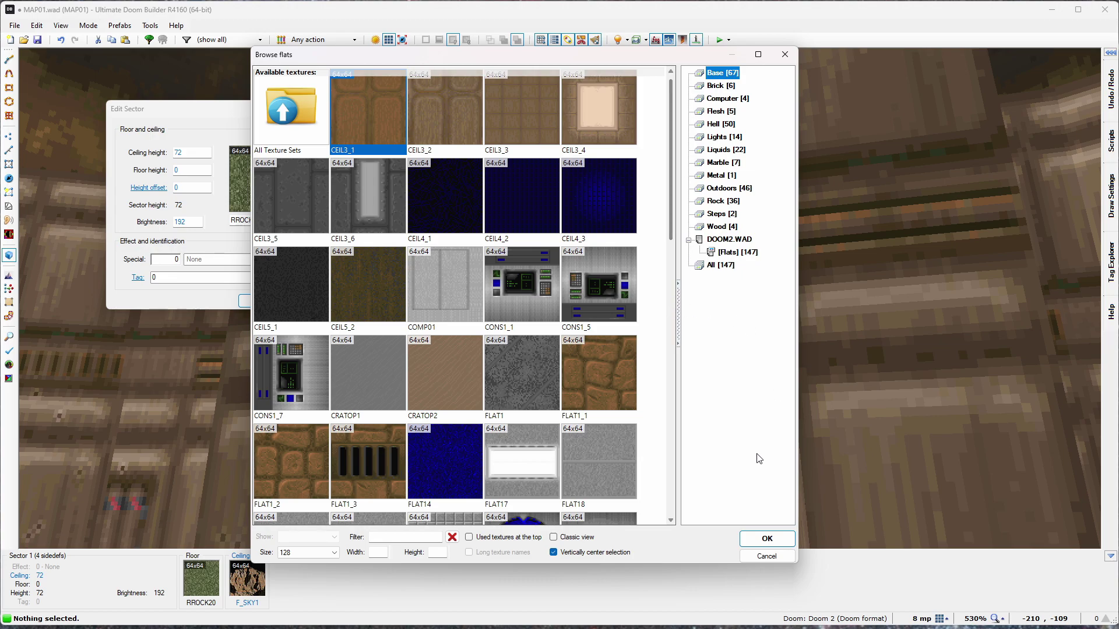
pyautogui.click(358, 281)
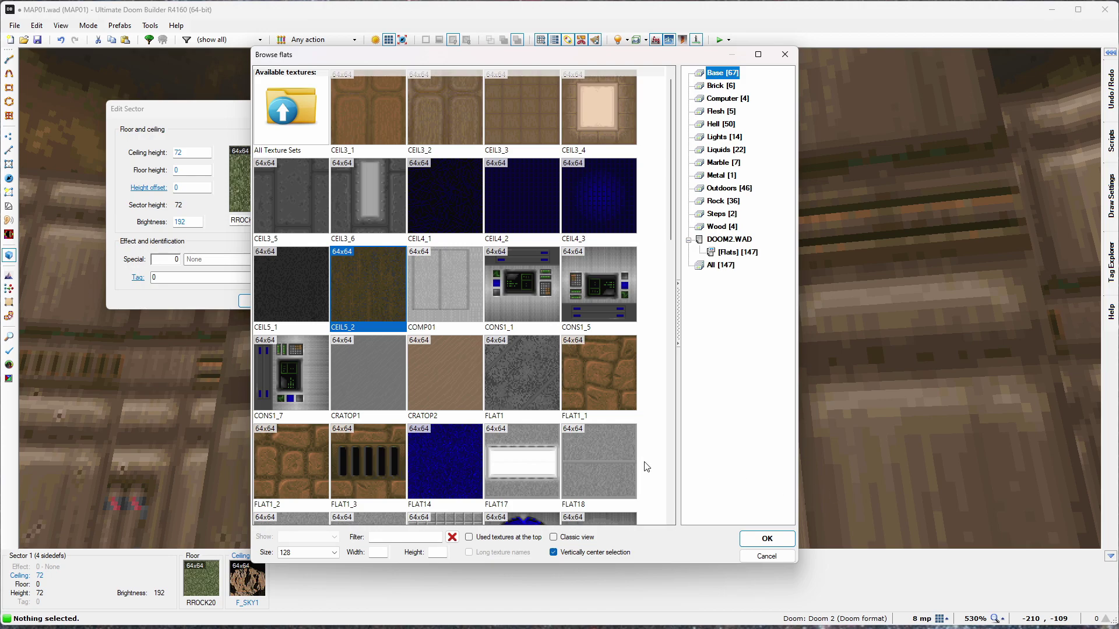
pyautogui.click(767, 538)
pyautogui.click(270, 300)
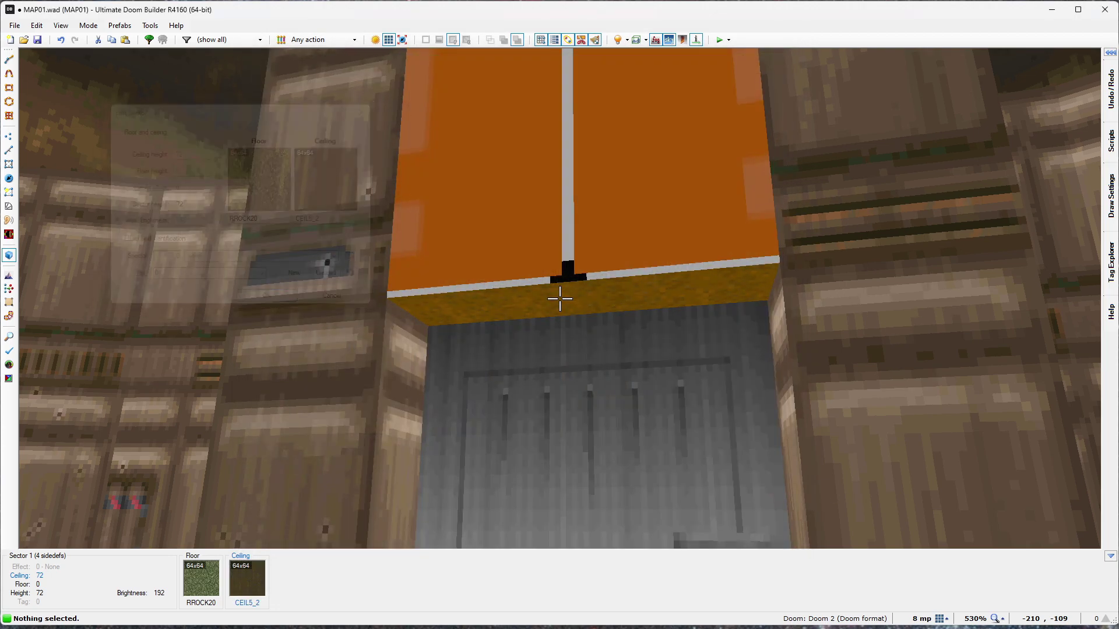
# Step: Examine the untextured upper wall section above the alcove's door from near and far
pyautogui.press('a')
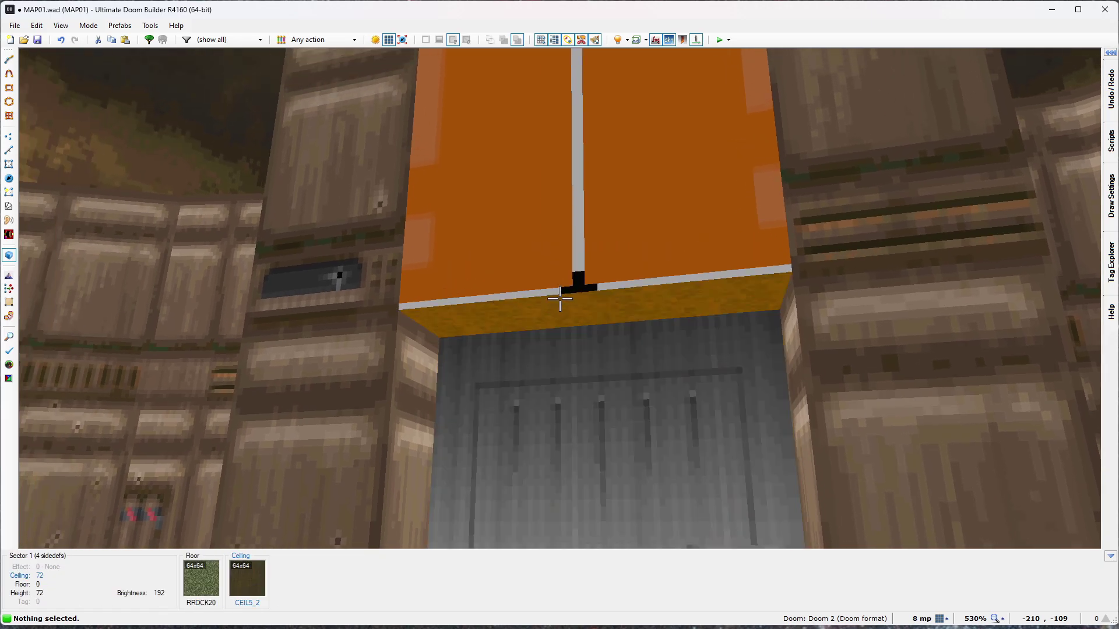
pyautogui.press('s')
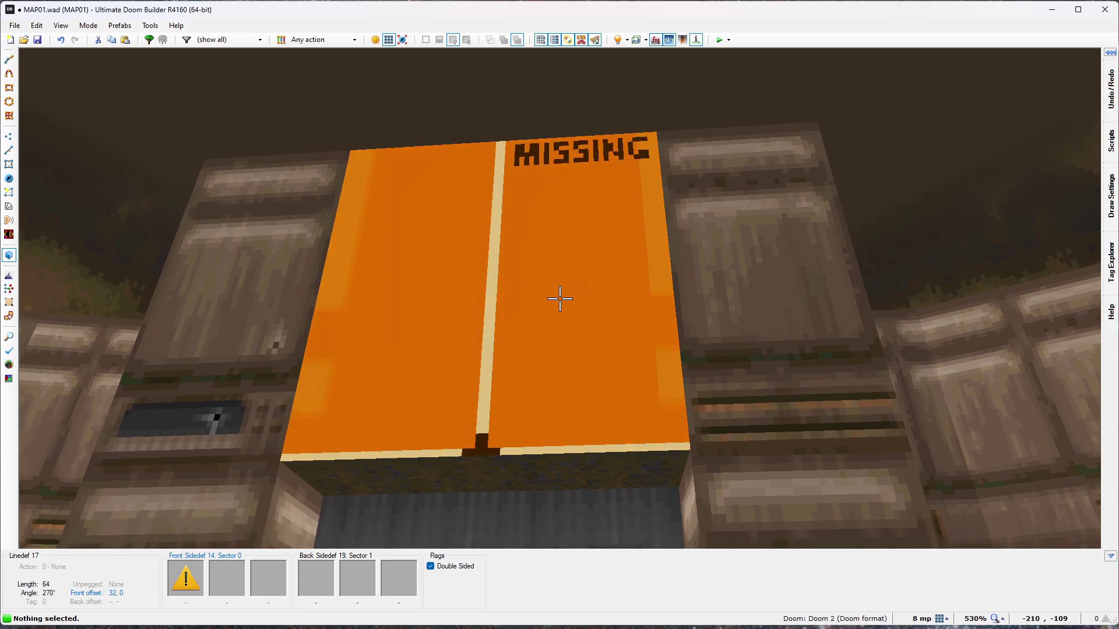
pyautogui.press('s')
pyautogui.press('w')
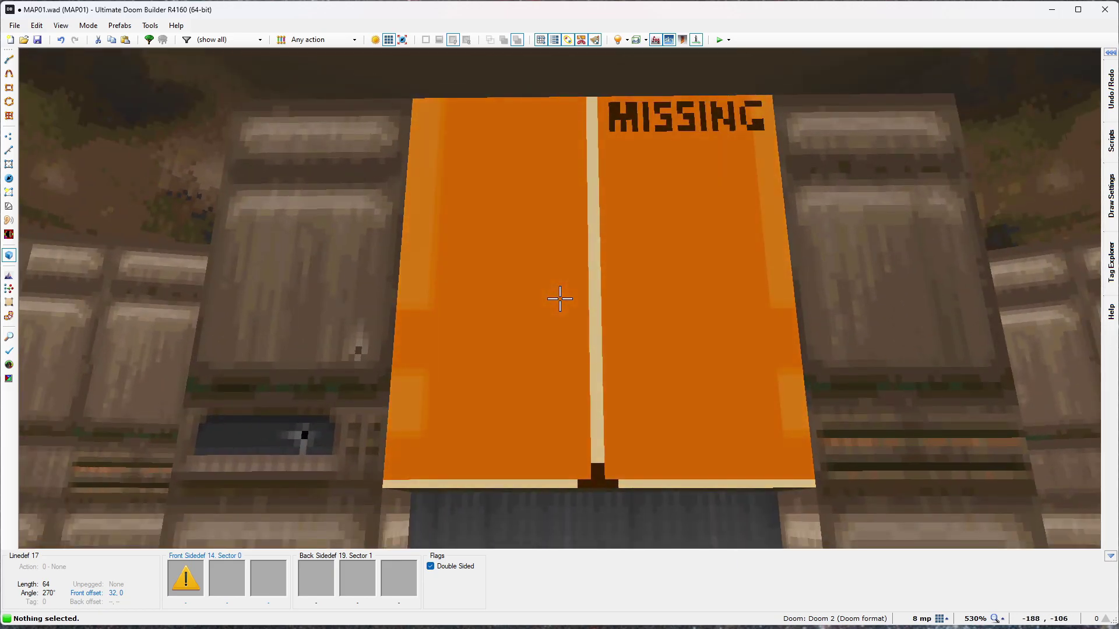
pyautogui.press('s')
pyautogui.press('s')
pyautogui.press('w')
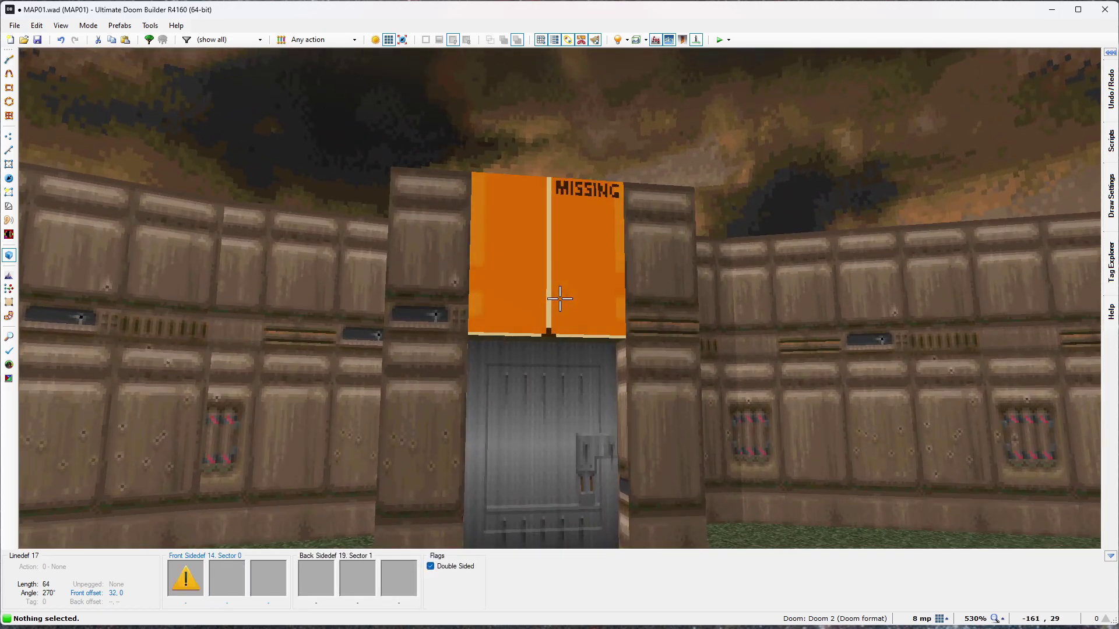
pyautogui.press('w')
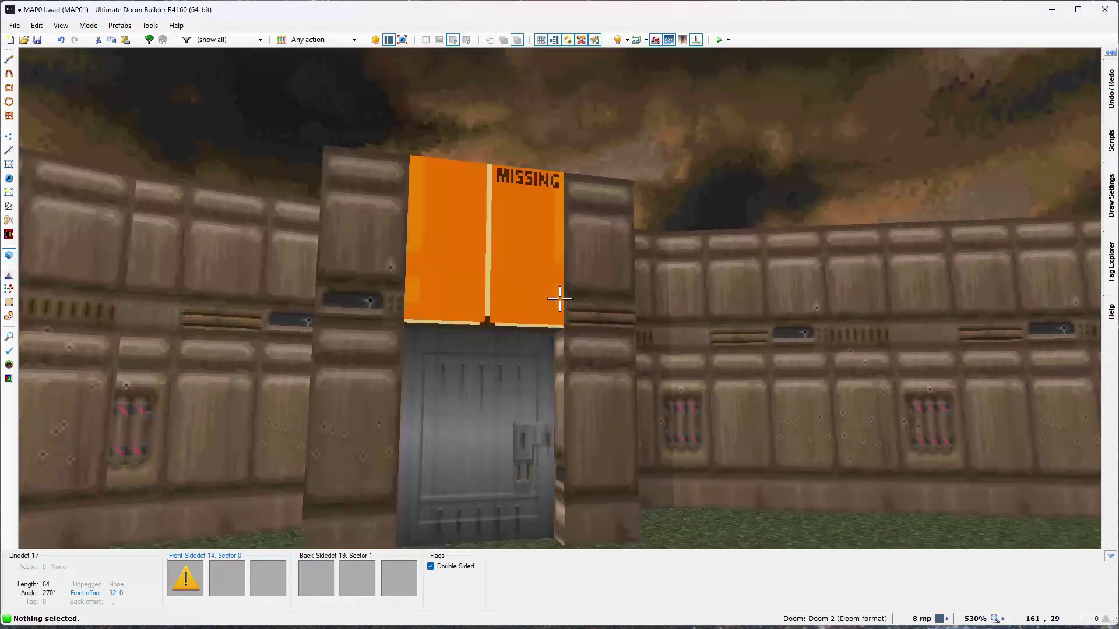
# Step: Save the map and launch it for testing in Crispy Doom
pyautogui.hotkey('ctrl', 's')
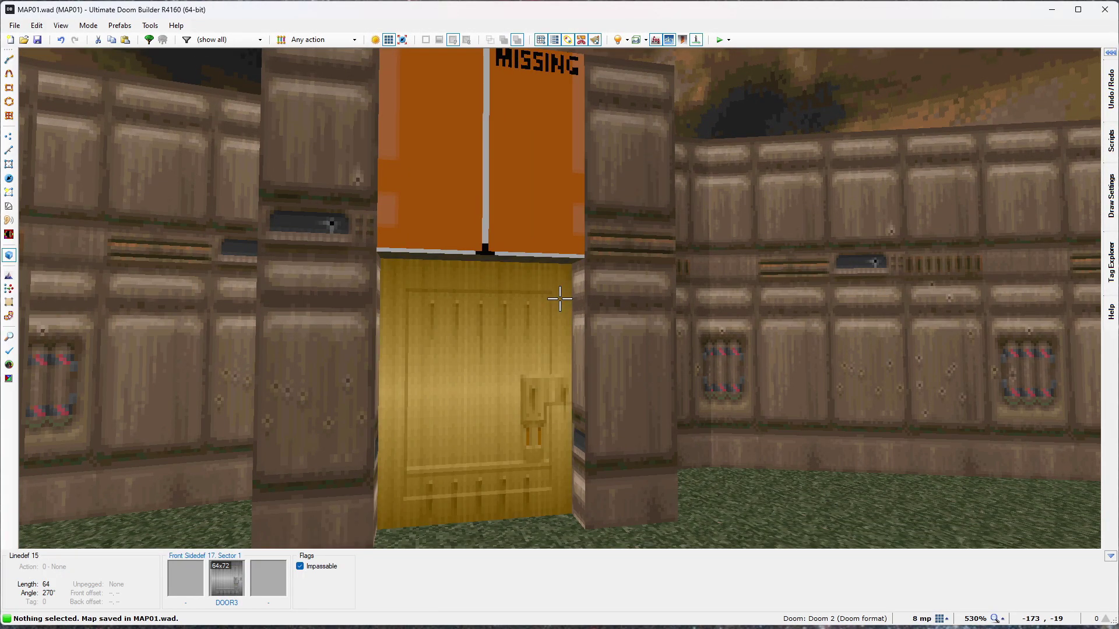
pyautogui.press('q')
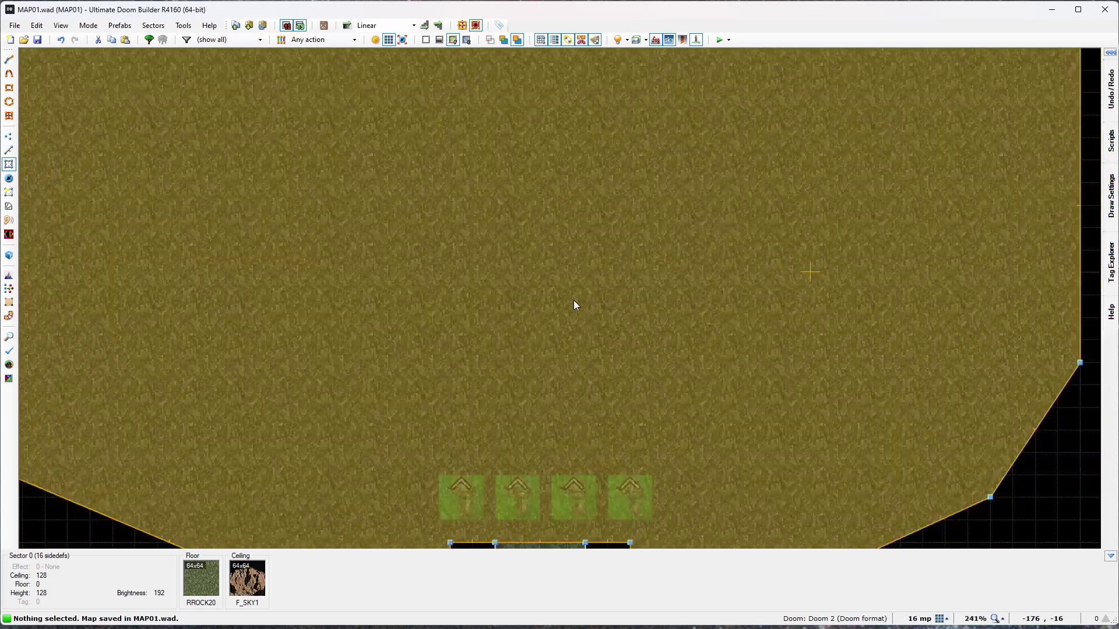
pyautogui.press('F9')
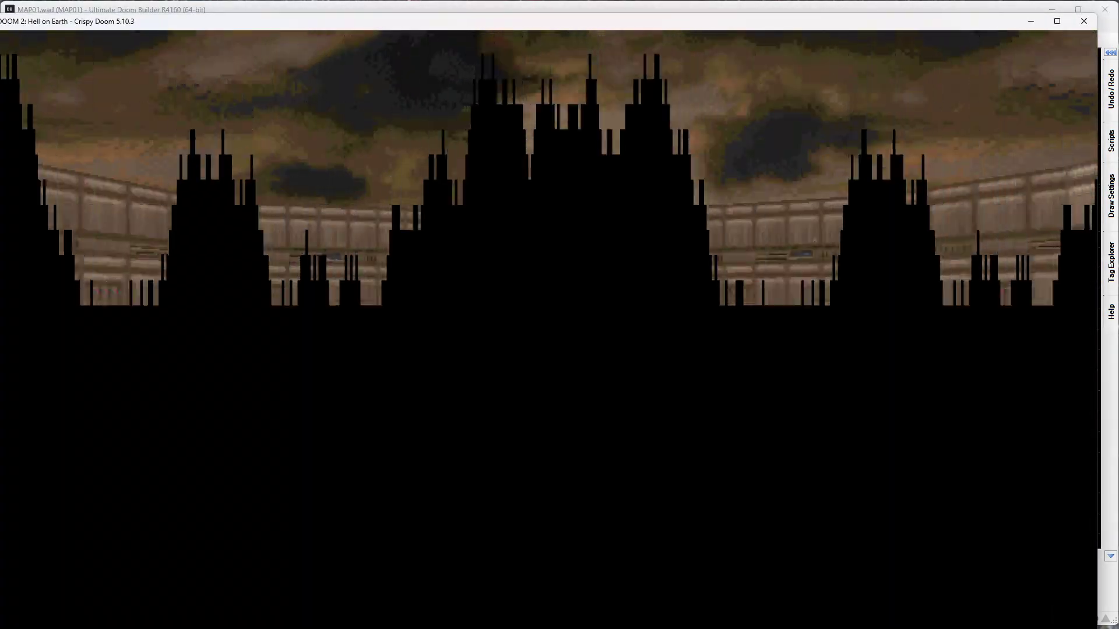
# Step: Walk around the door alcove in the test game to check it from both sides, and quit the game
pyautogui.press('Left')
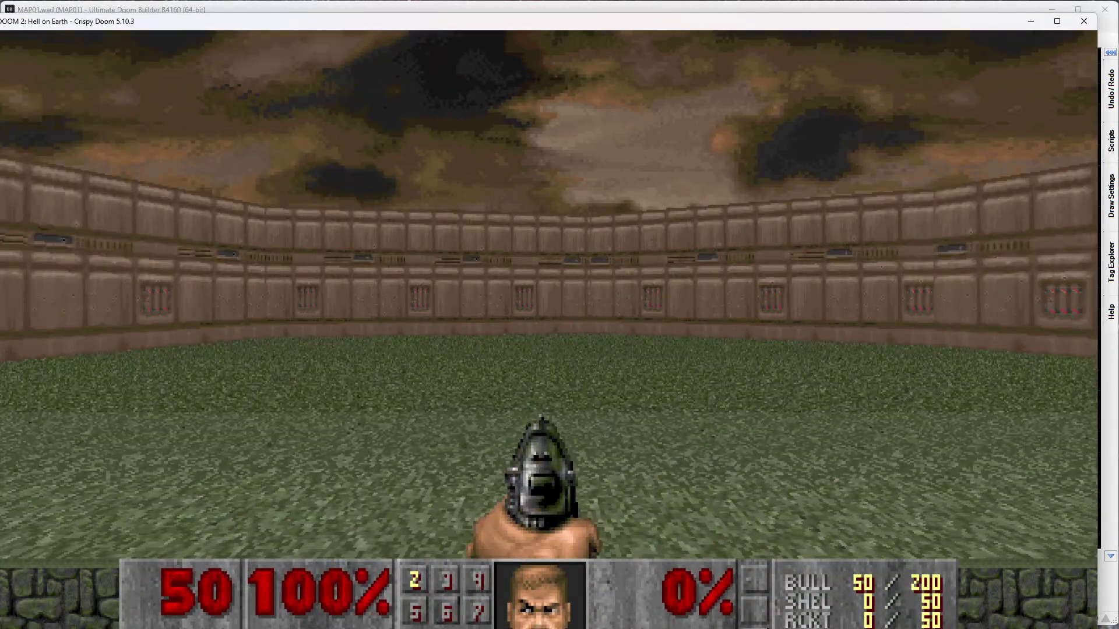
pyautogui.press('Left')
pyautogui.press('Down')
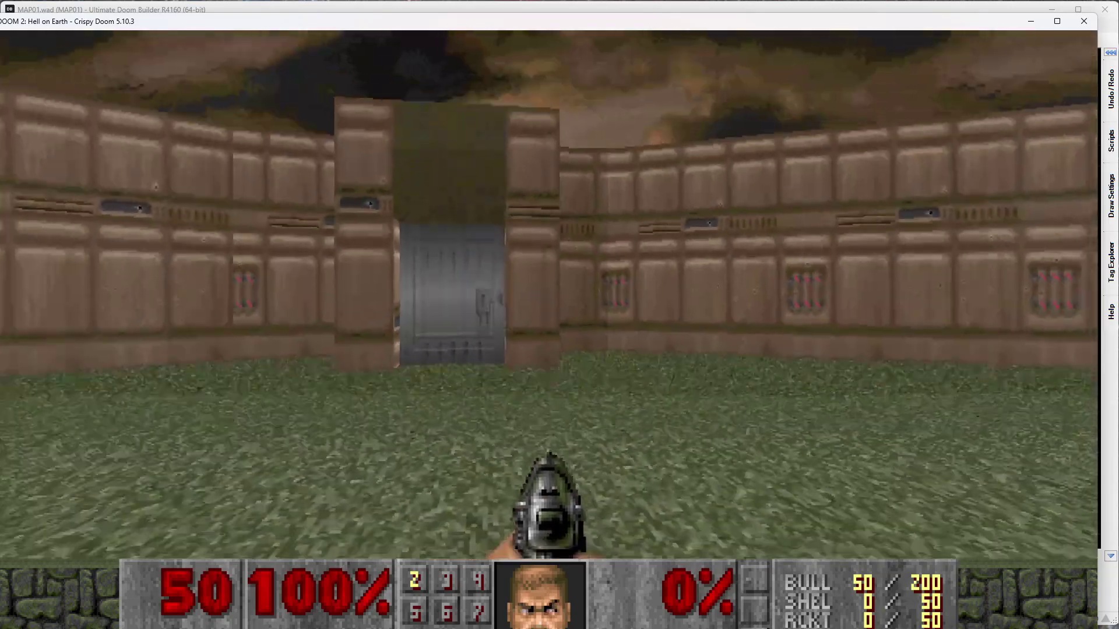
pyautogui.press('Up')
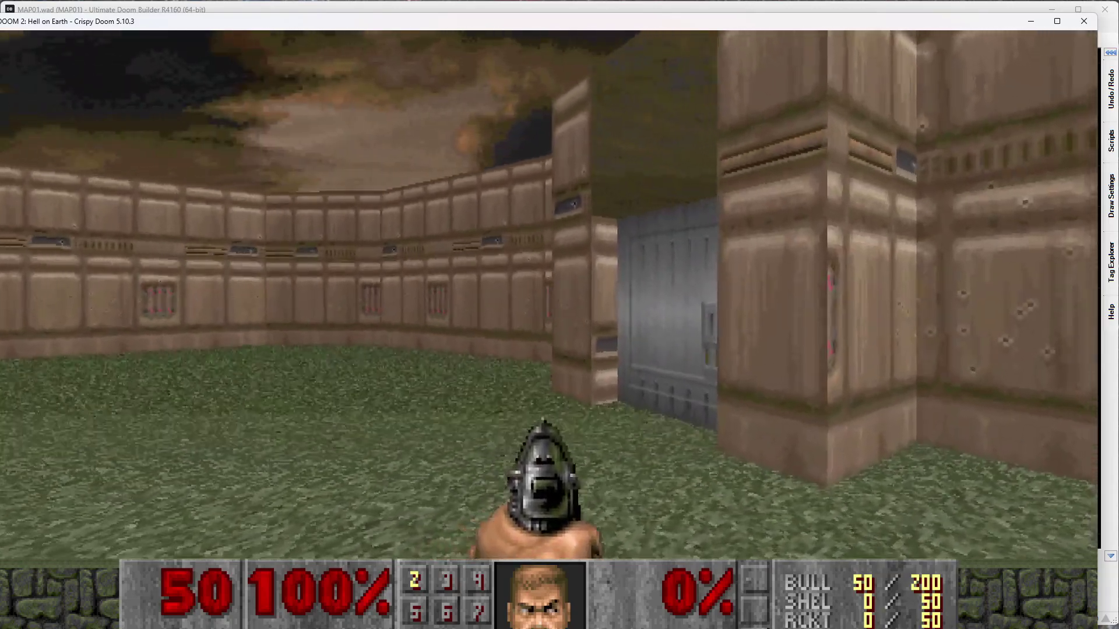
pyautogui.press('Right')
pyautogui.press('Right')
pyautogui.press('d')
pyautogui.press('a')
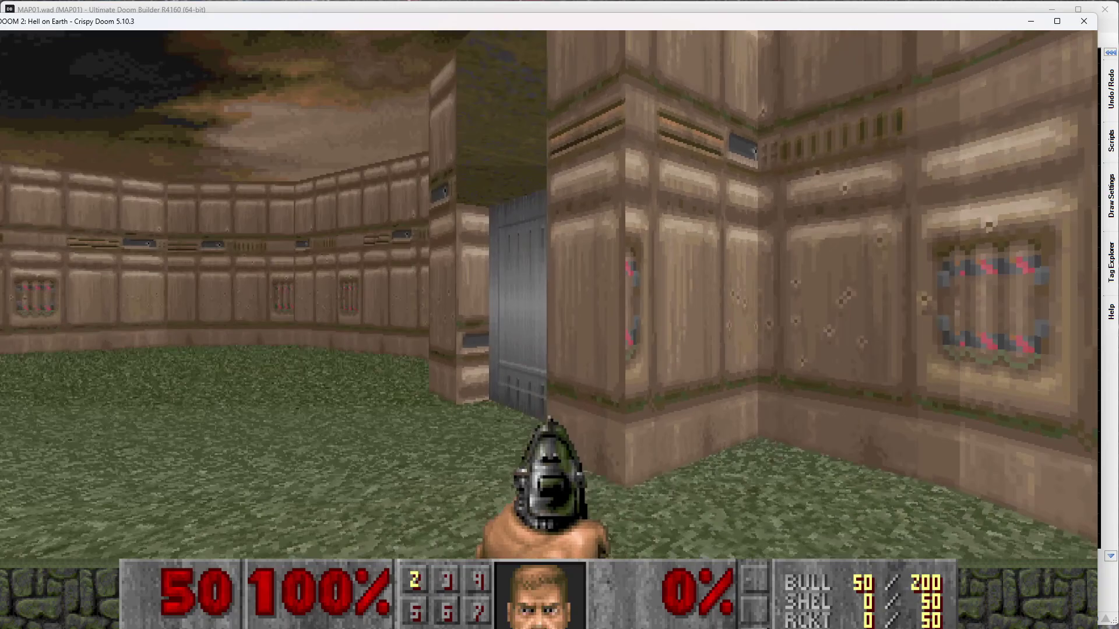
pyautogui.press('Up')
pyautogui.press('a')
pyautogui.press('Down')
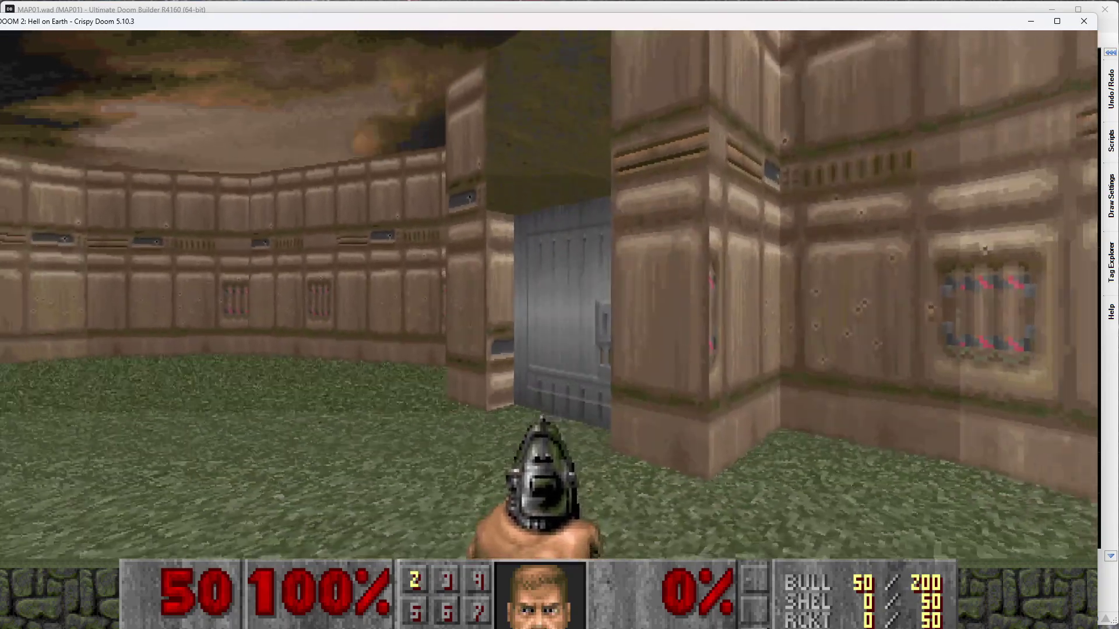
pyautogui.press('Right')
pyautogui.press('a')
pyautogui.press('Right')
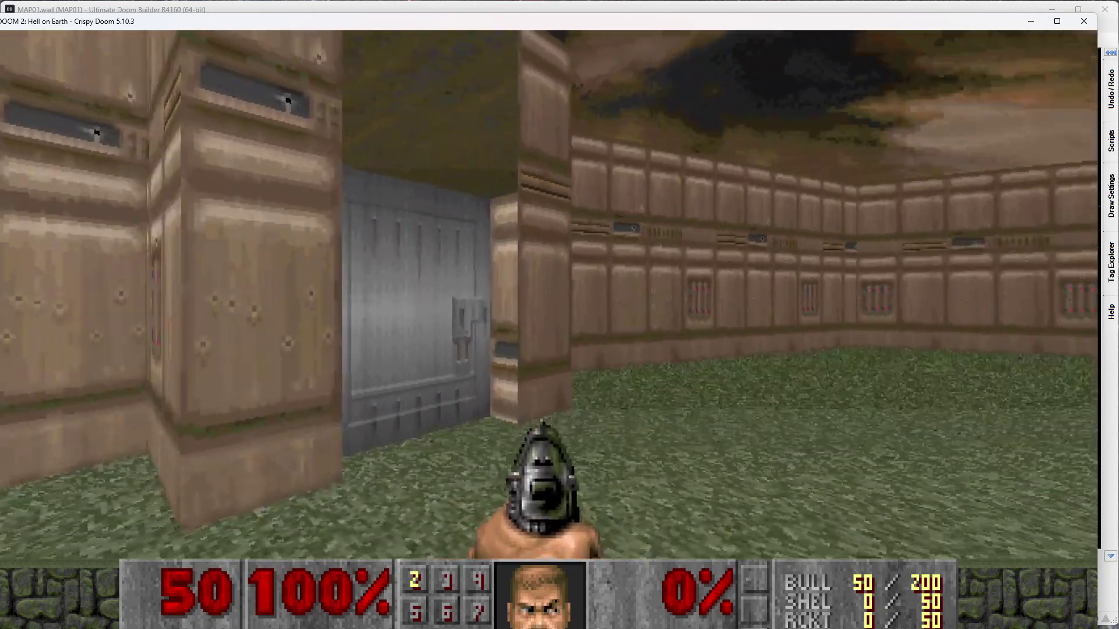
pyautogui.press('a')
pyautogui.press('Right')
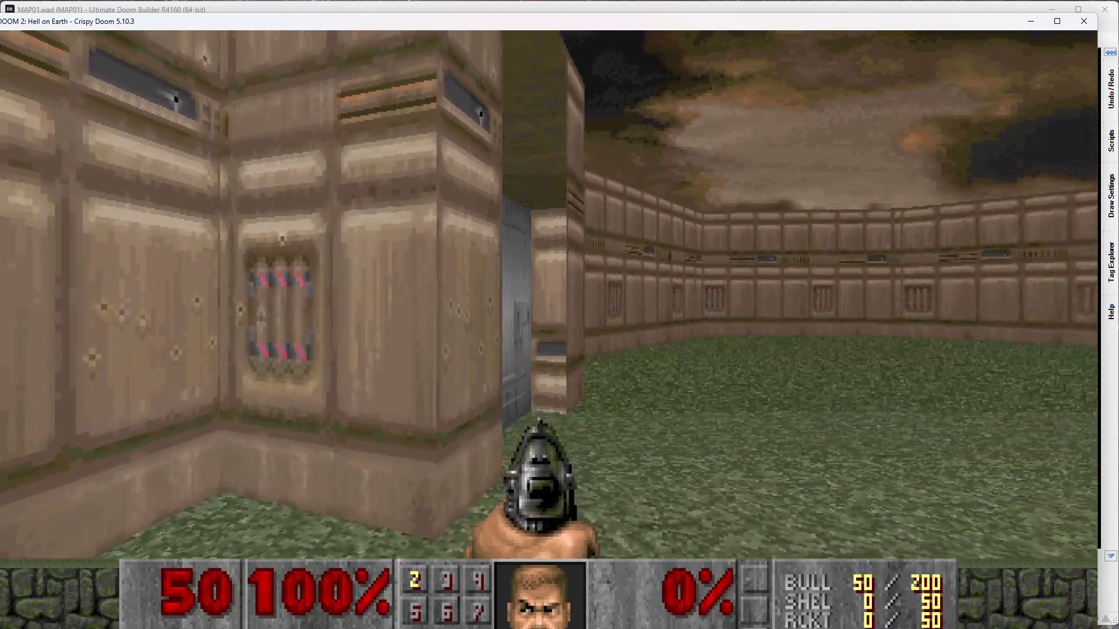
pyautogui.press('Right')
pyautogui.press('Down')
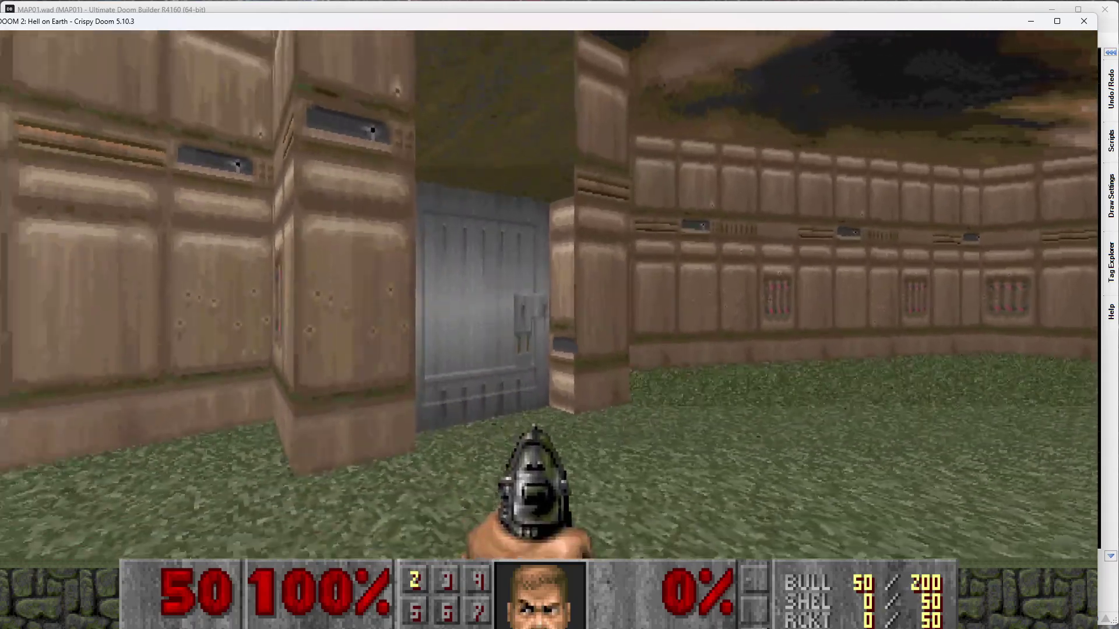
pyautogui.press('d')
pyautogui.press('Left')
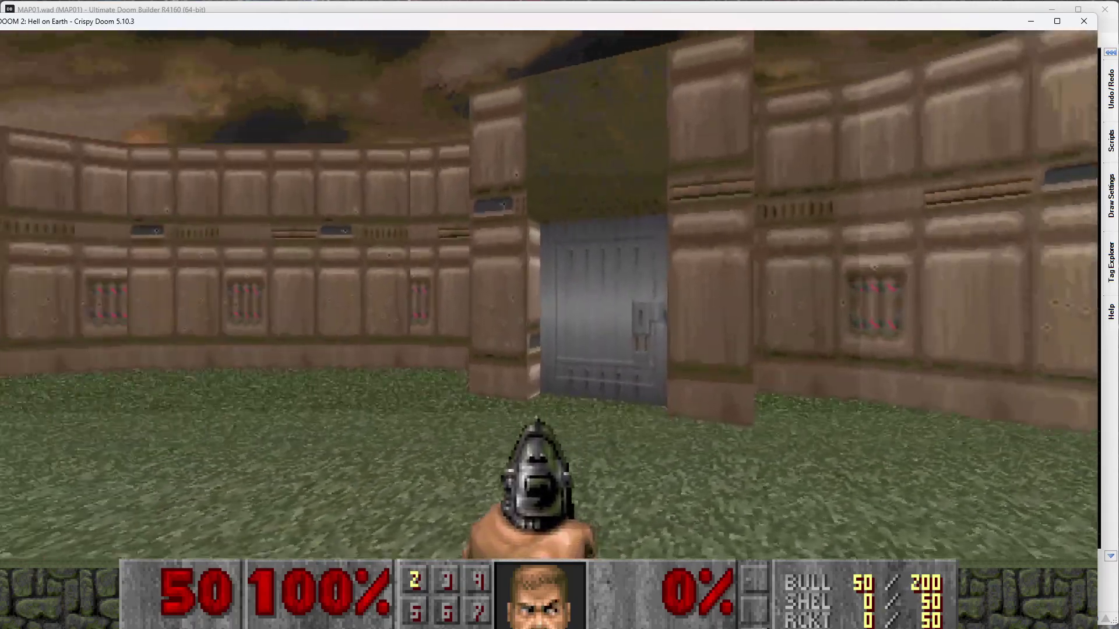
pyautogui.press('F10')
pyautogui.press('y')
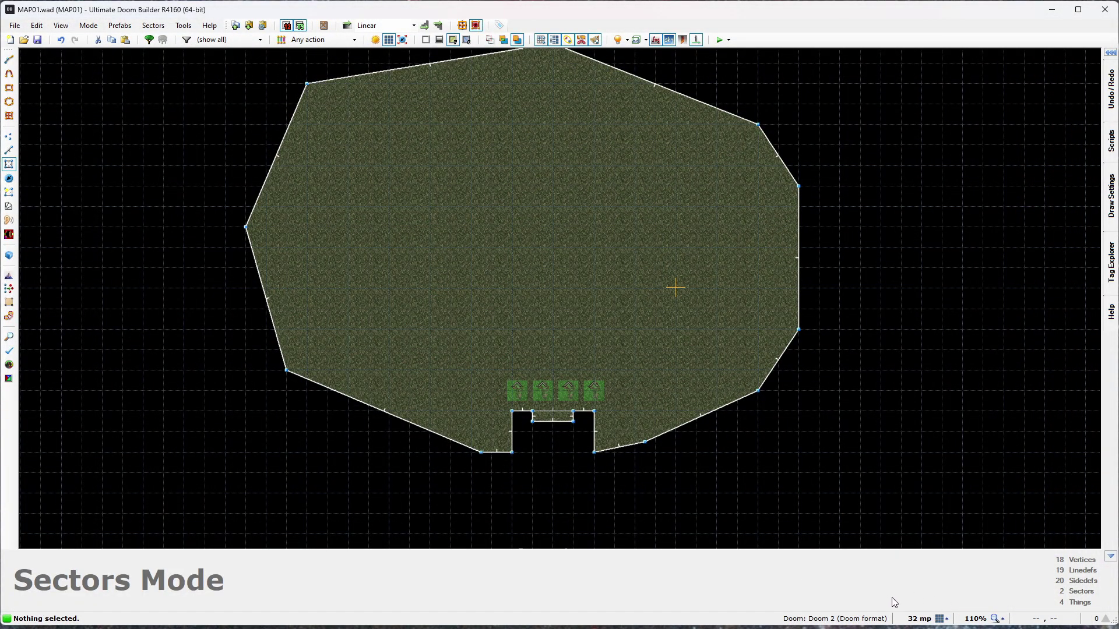
# Step: Return to the 3D view and inspect the alcove's upper wall section and ceiling from the front and from below
pyautogui.press('w')
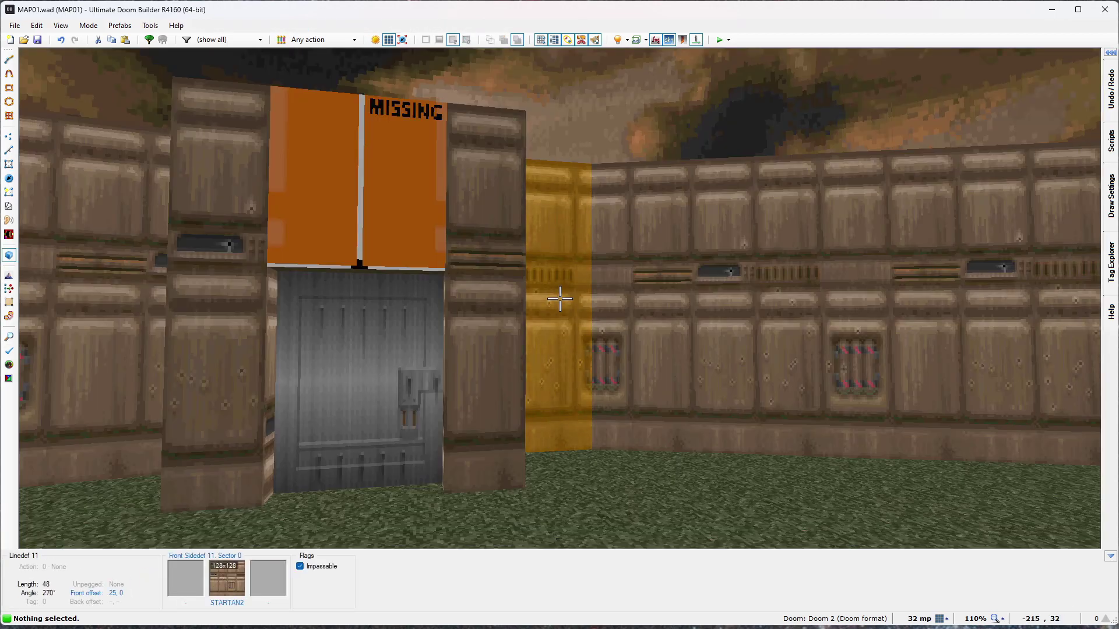
pyautogui.moveTo(559, 299)
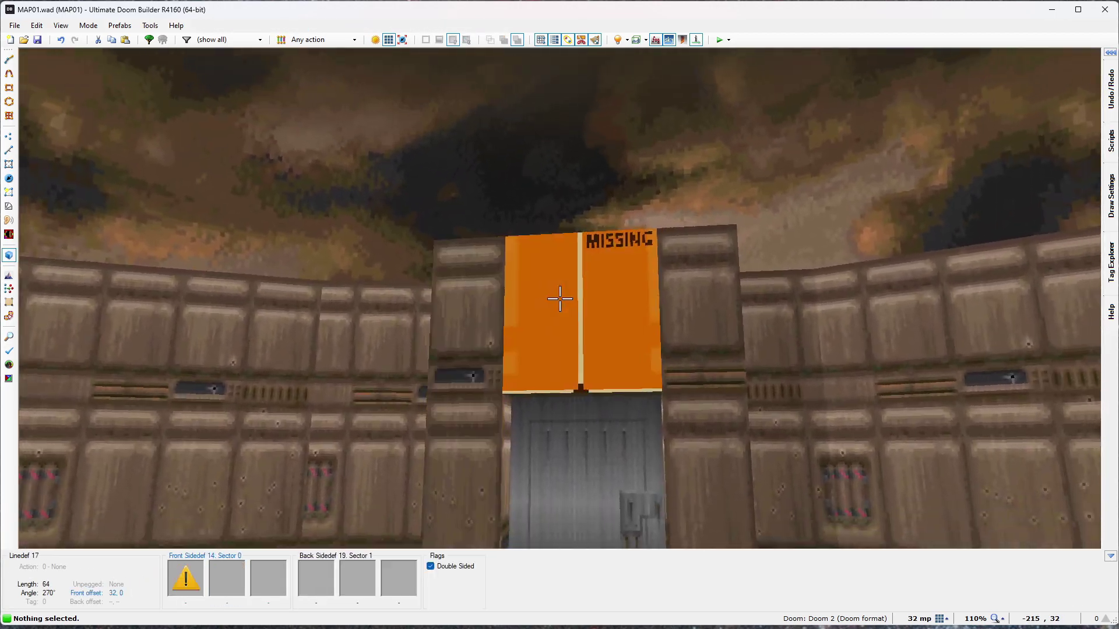
pyautogui.press('e')
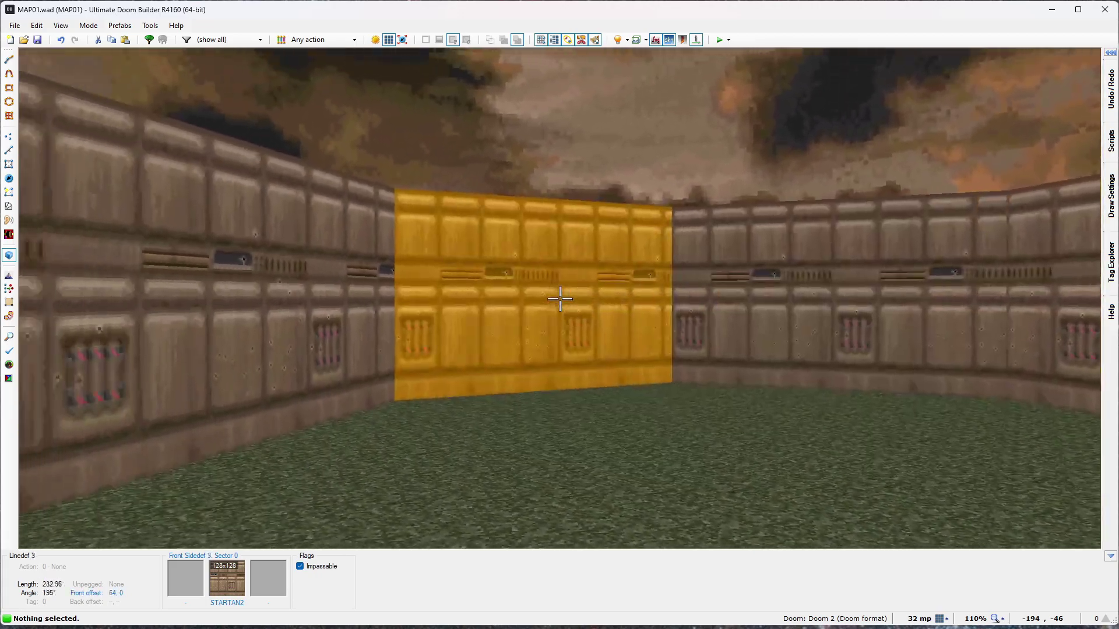
pyautogui.press('e')
pyautogui.press('d')
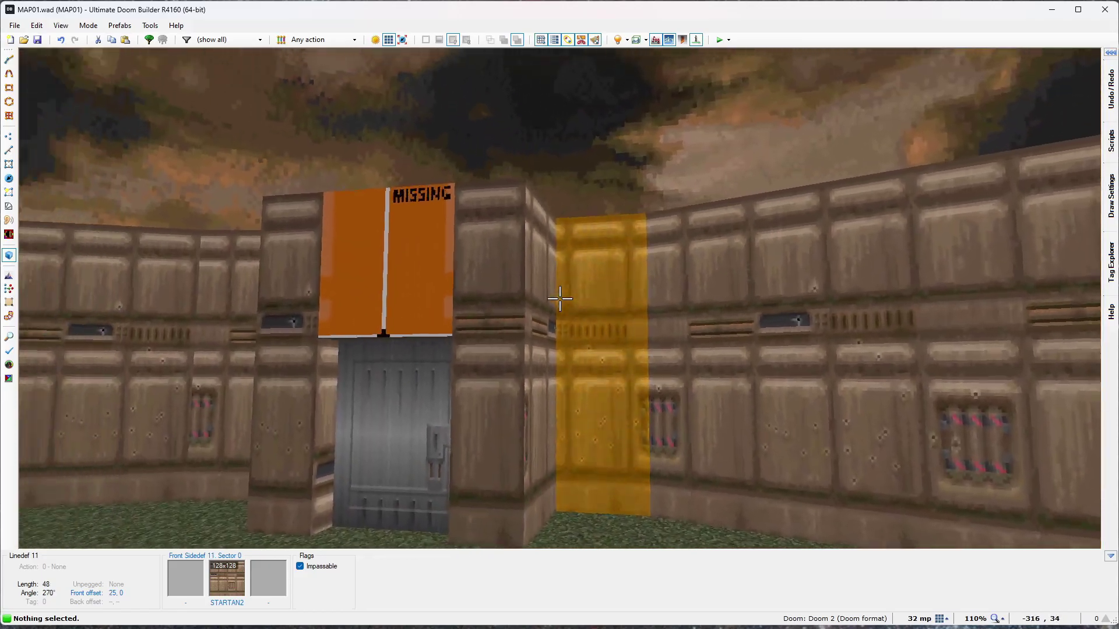
pyautogui.press('w')
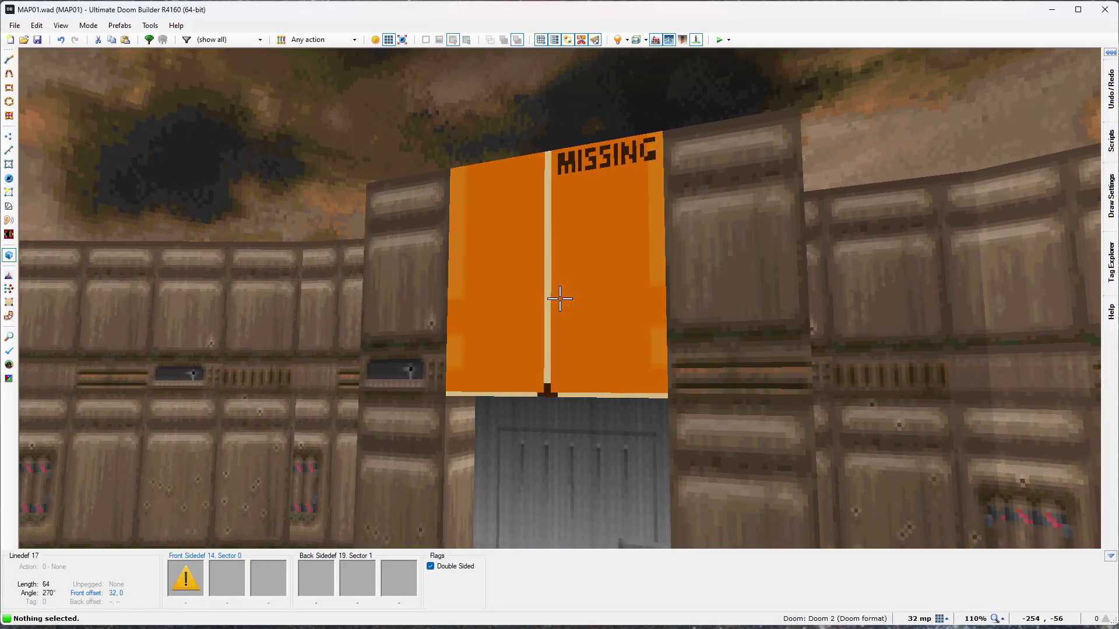
pyautogui.press('w')
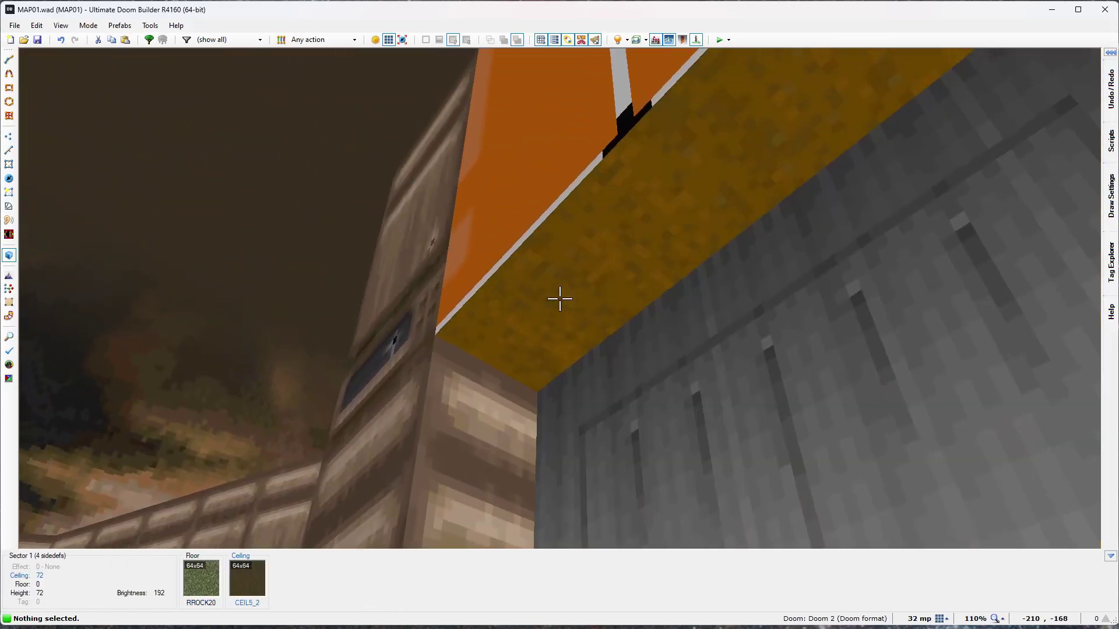
pyautogui.moveTo(559, 298)
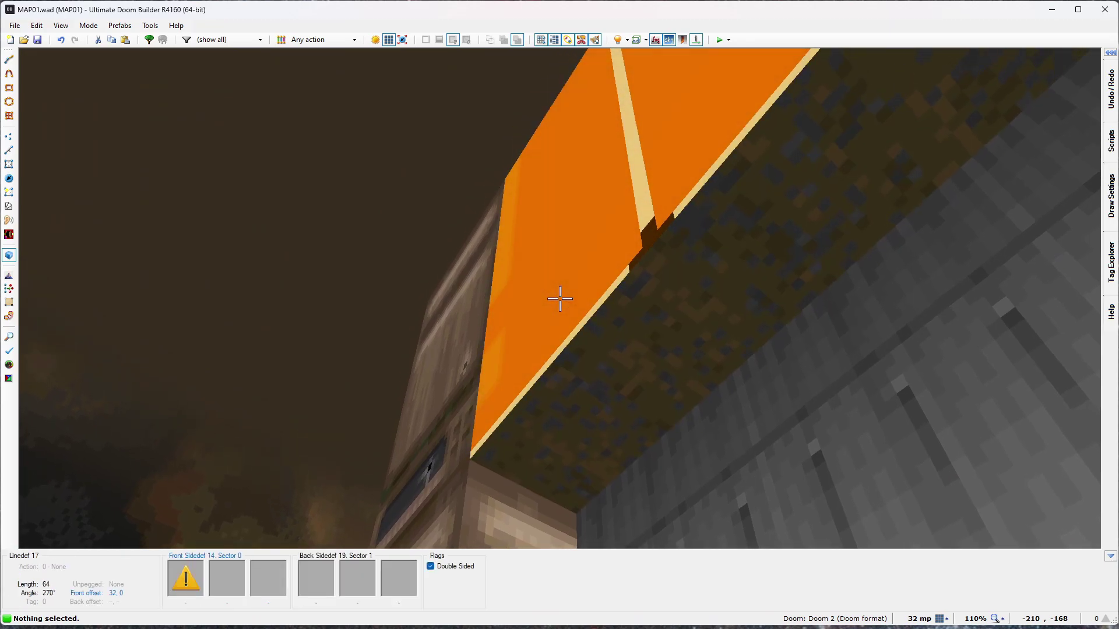
# Step: Apply the BROWN1 texture to the missing upper wall section above the alcove's door
pyautogui.press('s')
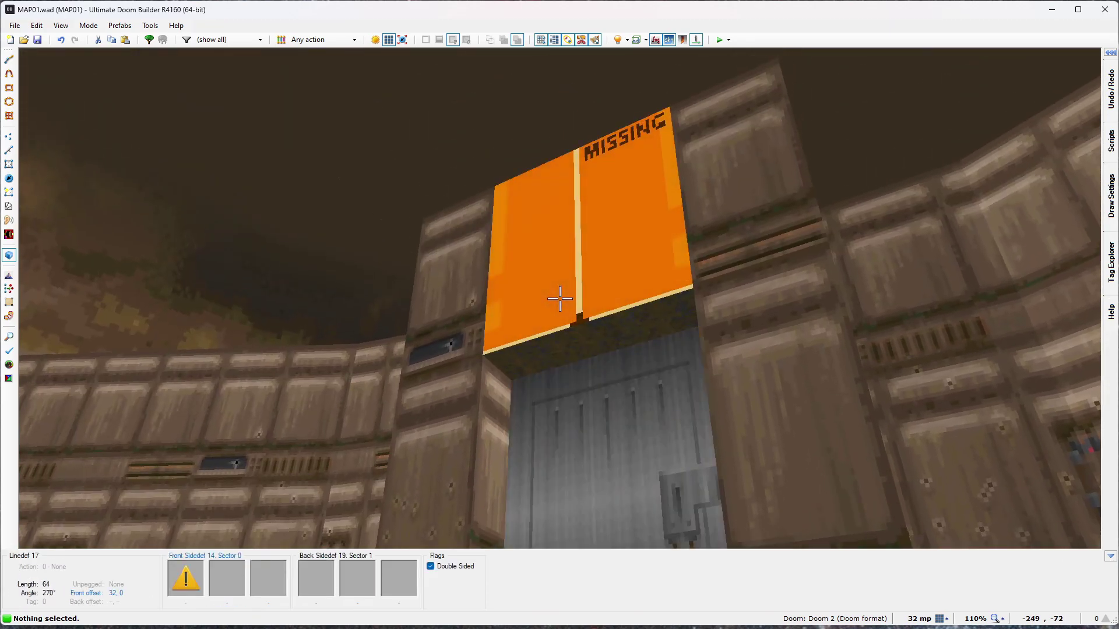
pyautogui.rightClick(559, 298)
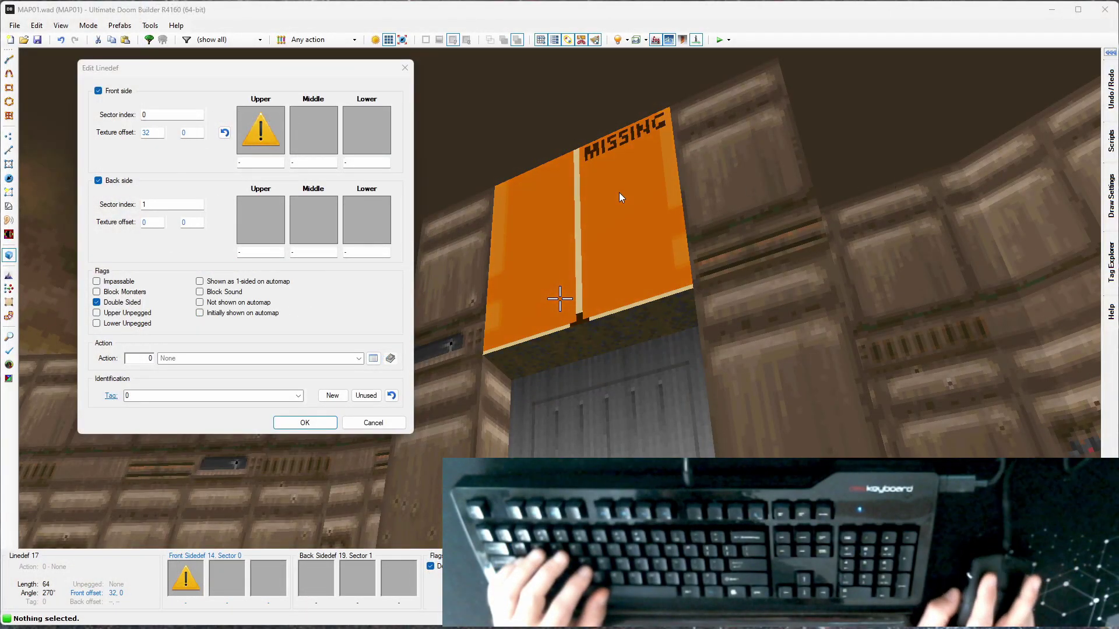
pyautogui.click(268, 131)
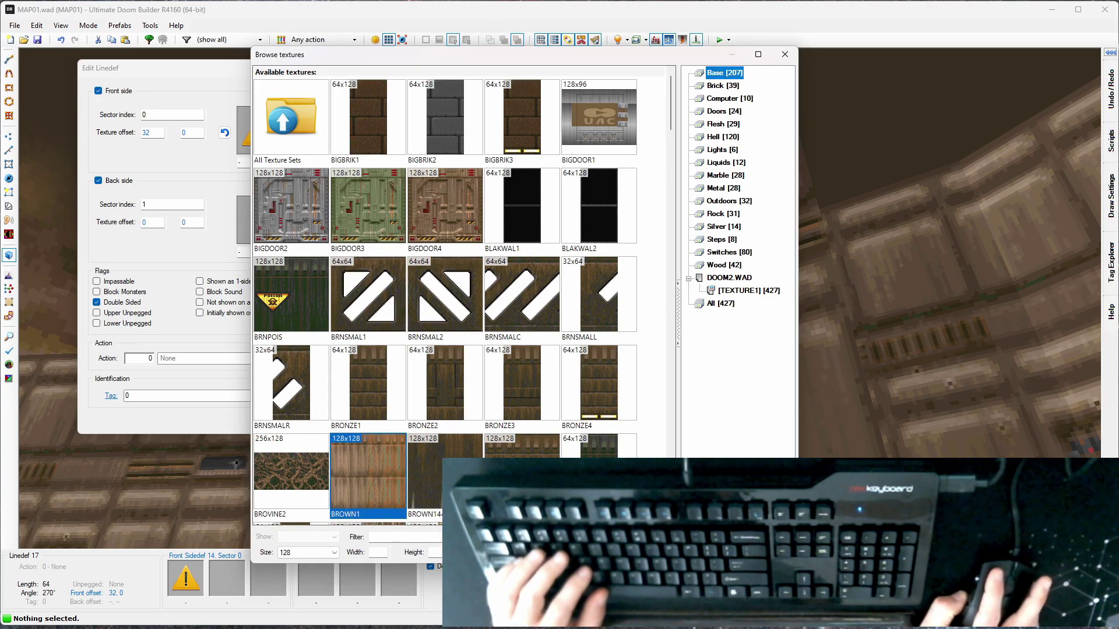
pyautogui.press('Return')
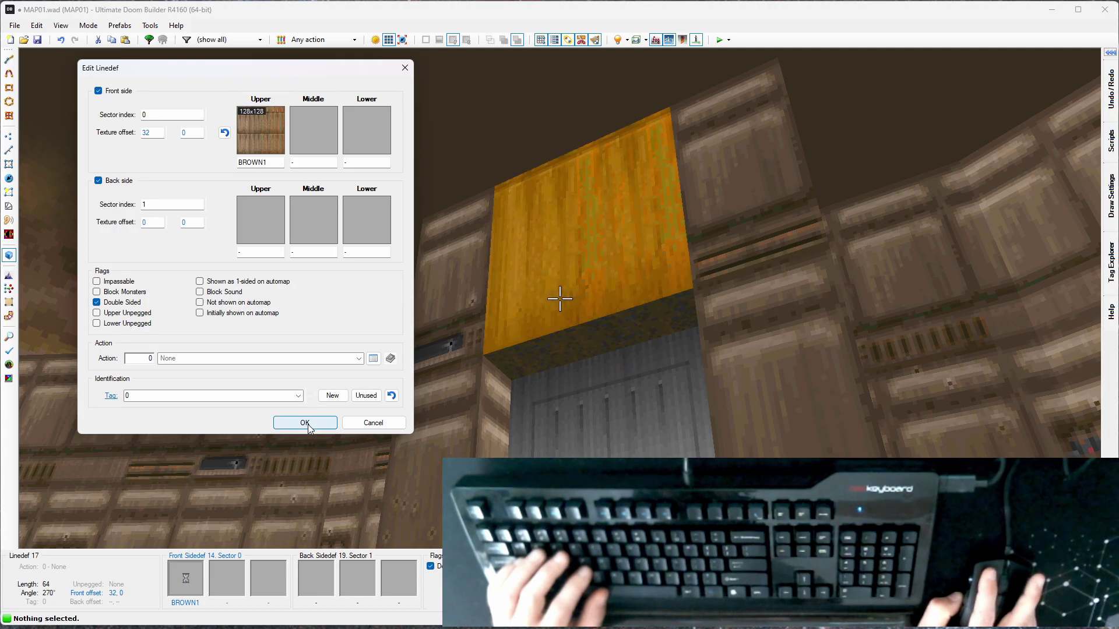
pyautogui.click(308, 426)
pyautogui.press('w')
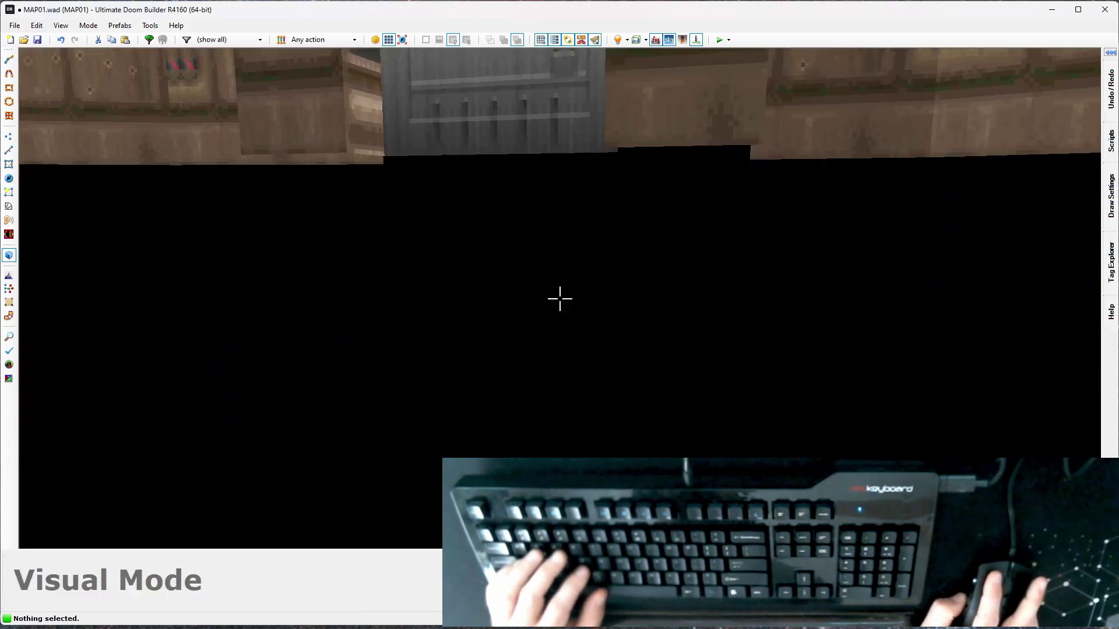
pyautogui.press('s')
pyautogui.press('w')
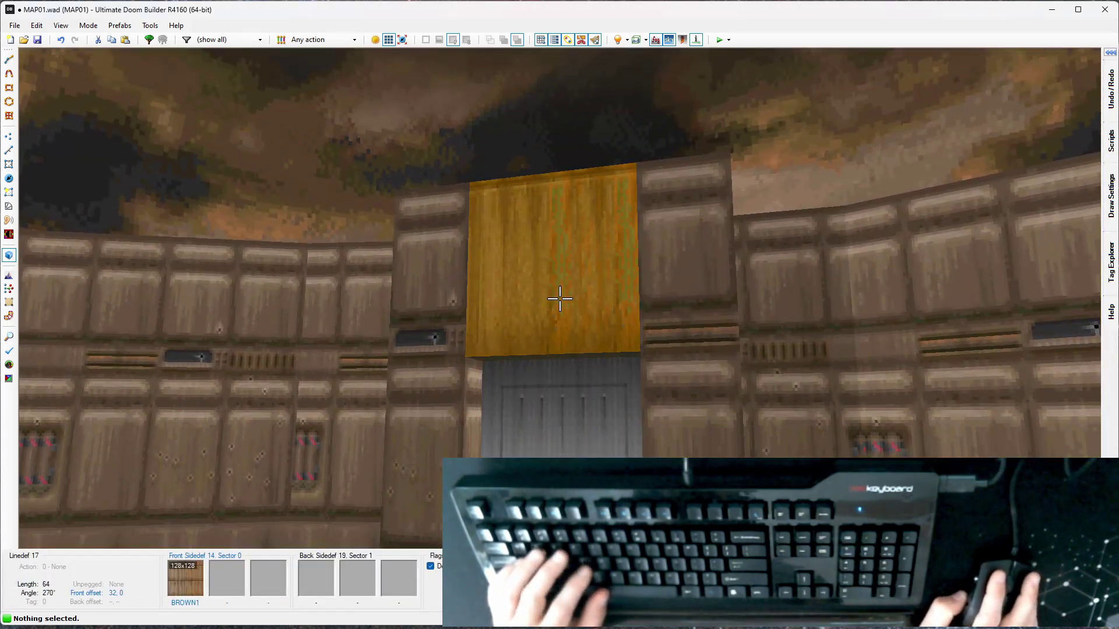
# Step: Set the front side's middle texture to BROWN1 on the linedef across the alcove opening
pyautogui.rightClick(559, 299)
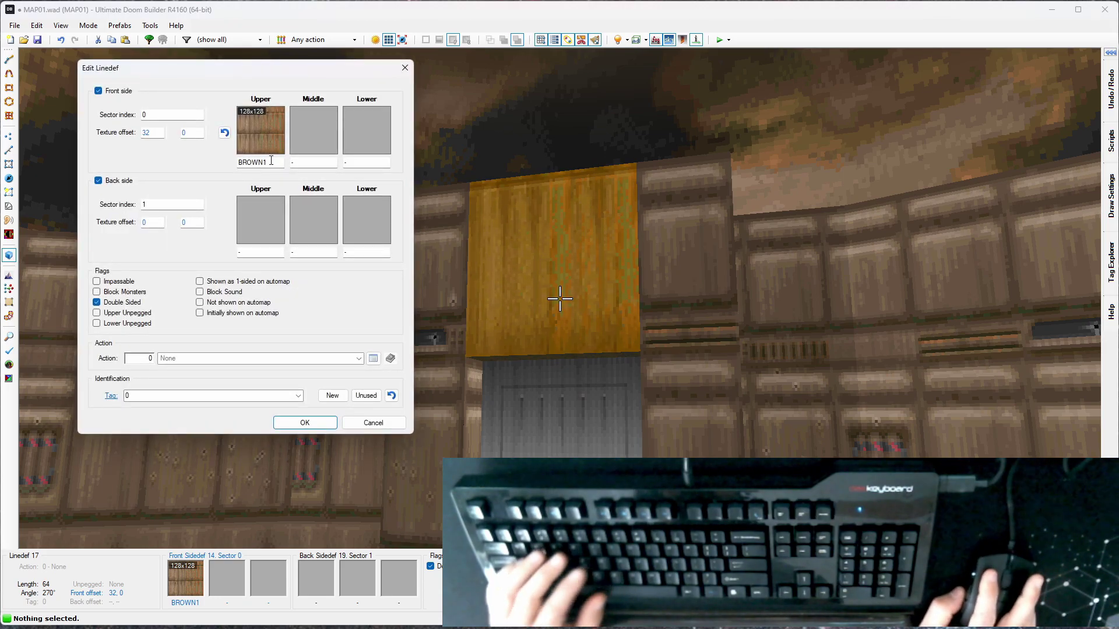
pyautogui.click(250, 162)
pyautogui.click(314, 163)
pyautogui.write('BROWN1')
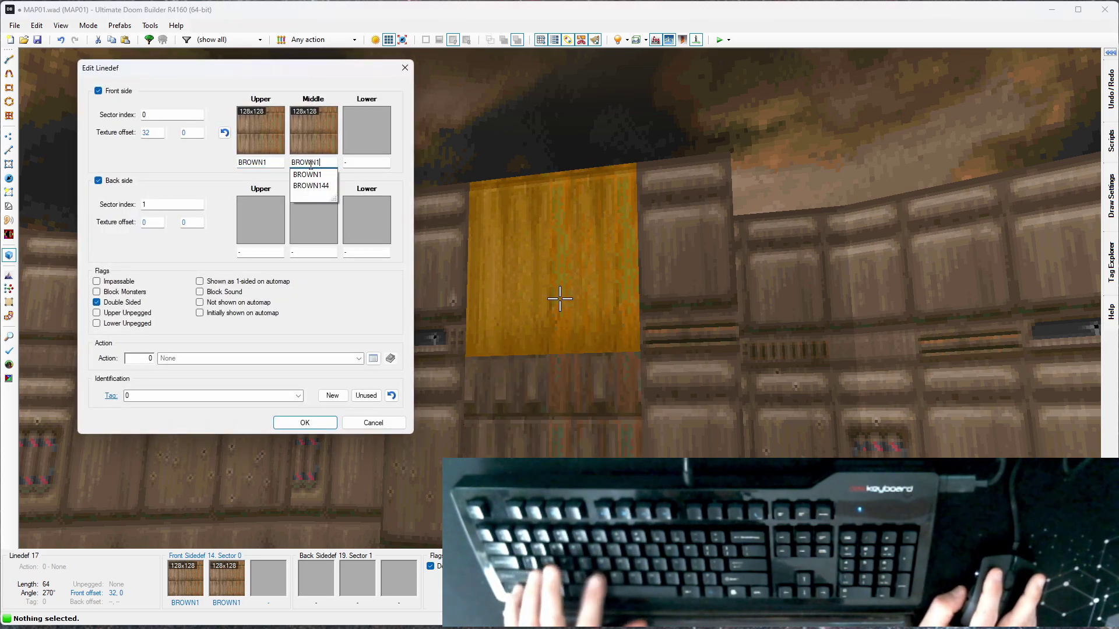
pyautogui.click(301, 427)
# Step: Examine the middle texture across the alcove opening from the front, from an angle and from inside the alcove
pyautogui.press('w')
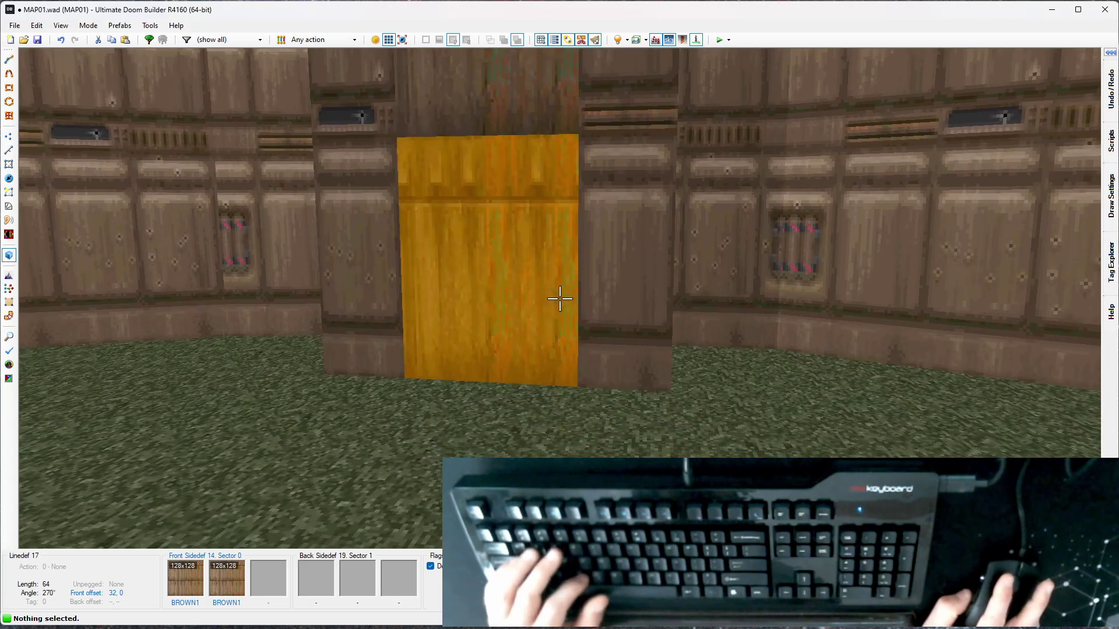
pyautogui.press('s')
pyautogui.press('d')
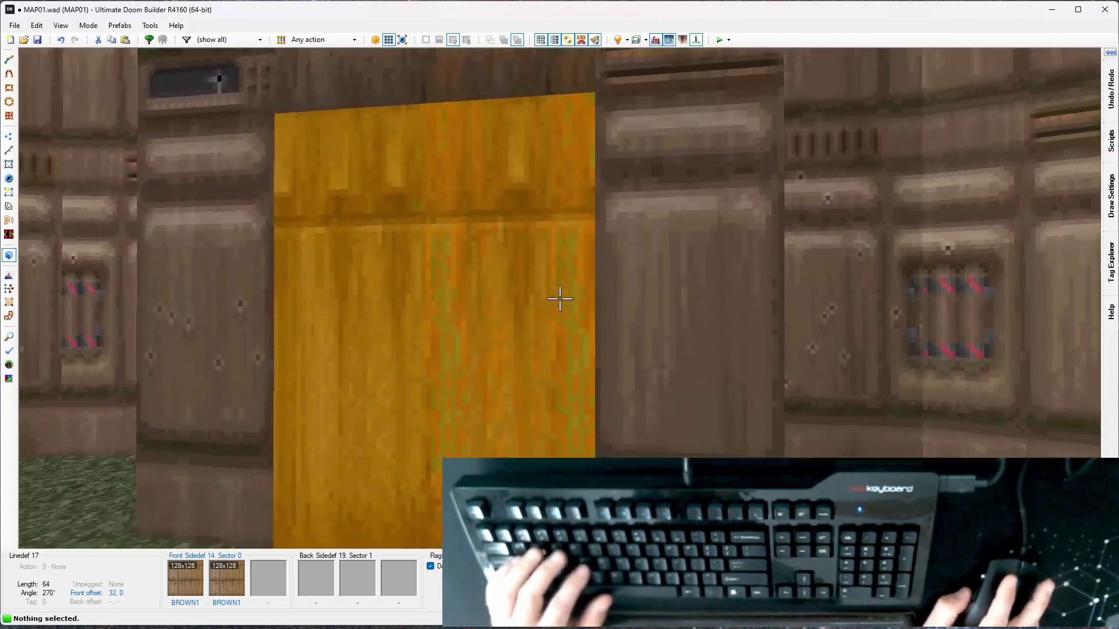
pyautogui.press('w')
pyautogui.press('a')
pyautogui.press('d')
pyautogui.press('w')
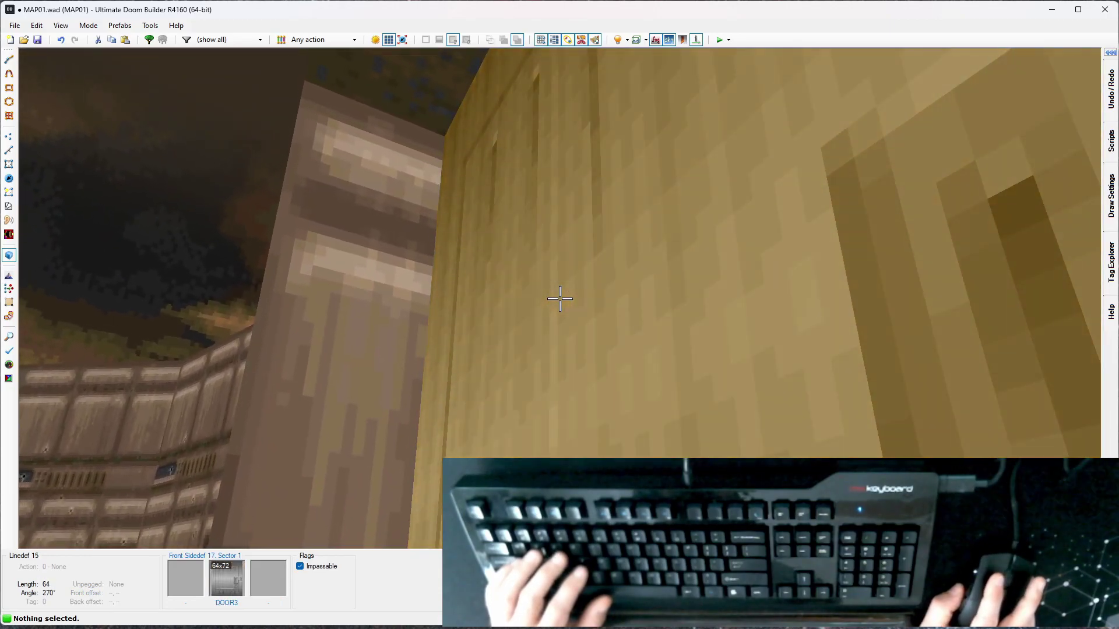
pyautogui.press('w')
pyautogui.press('s')
pyautogui.press('s')
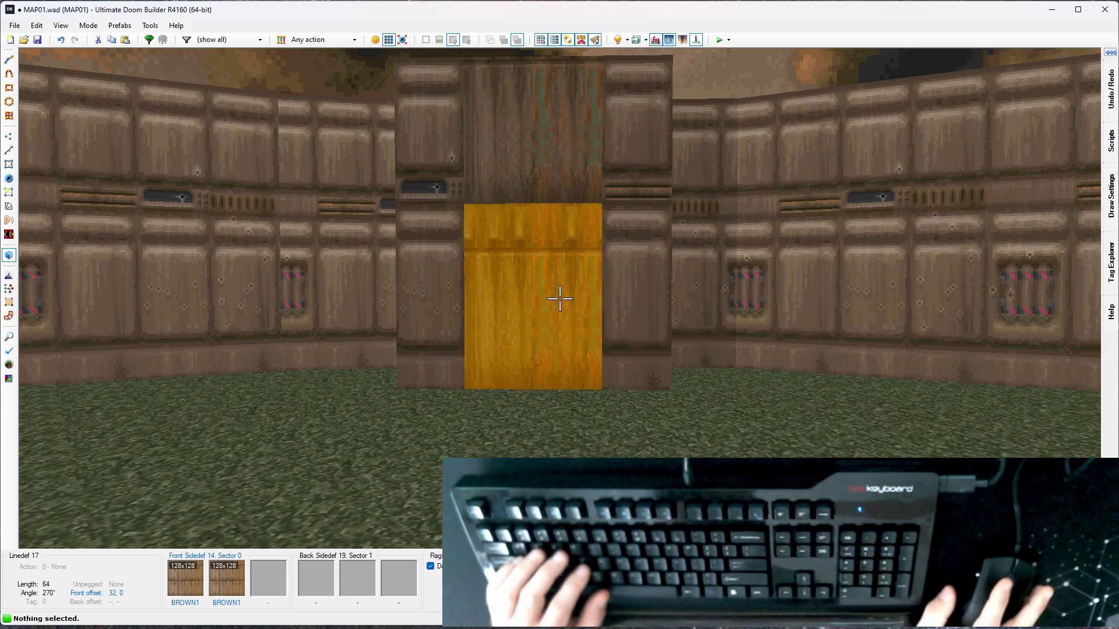
pyautogui.press('e')
pyautogui.press('e')
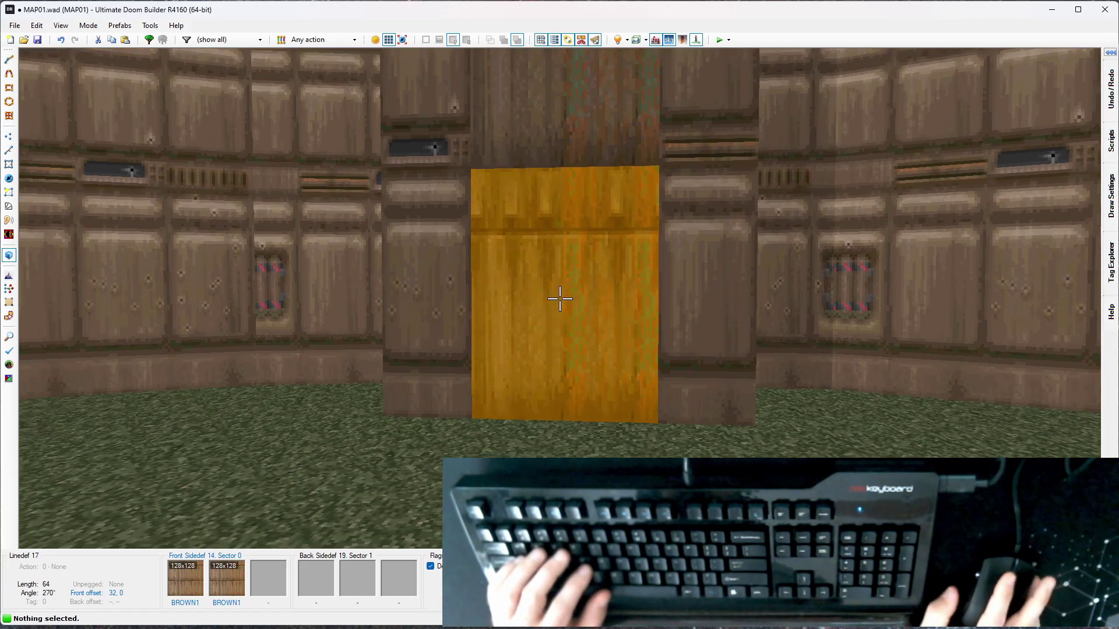
pyautogui.press('a')
pyautogui.press('d')
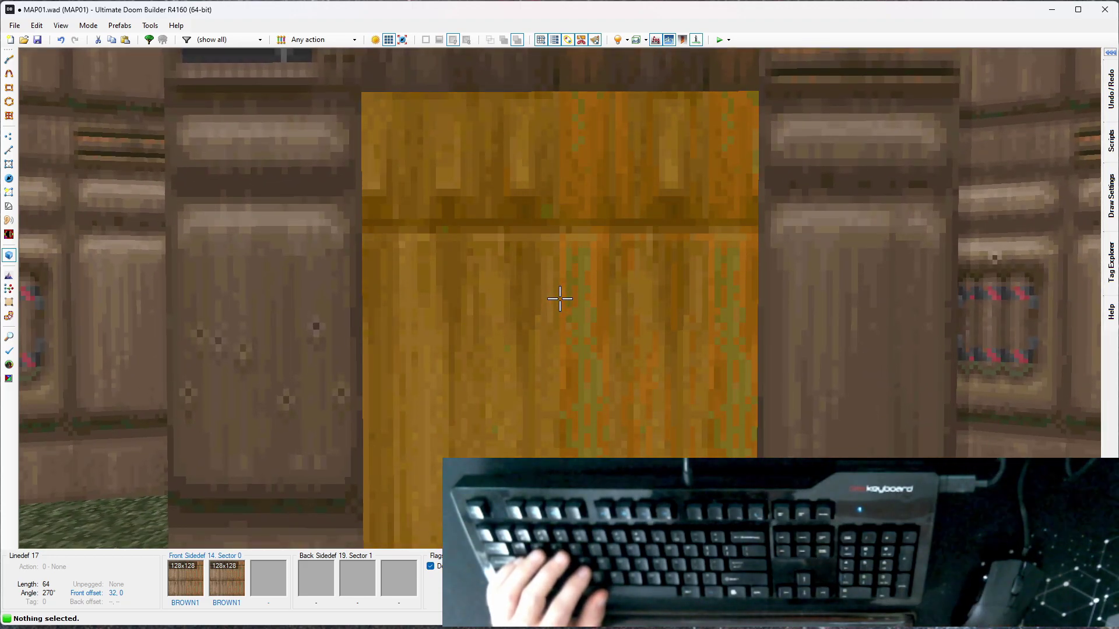
pyautogui.press('d')
pyautogui.press('d')
pyautogui.press('f')
# Step: Clear the front side's middle texture on the alcove opening by setting it to "-"
pyautogui.rightClick(560, 298)
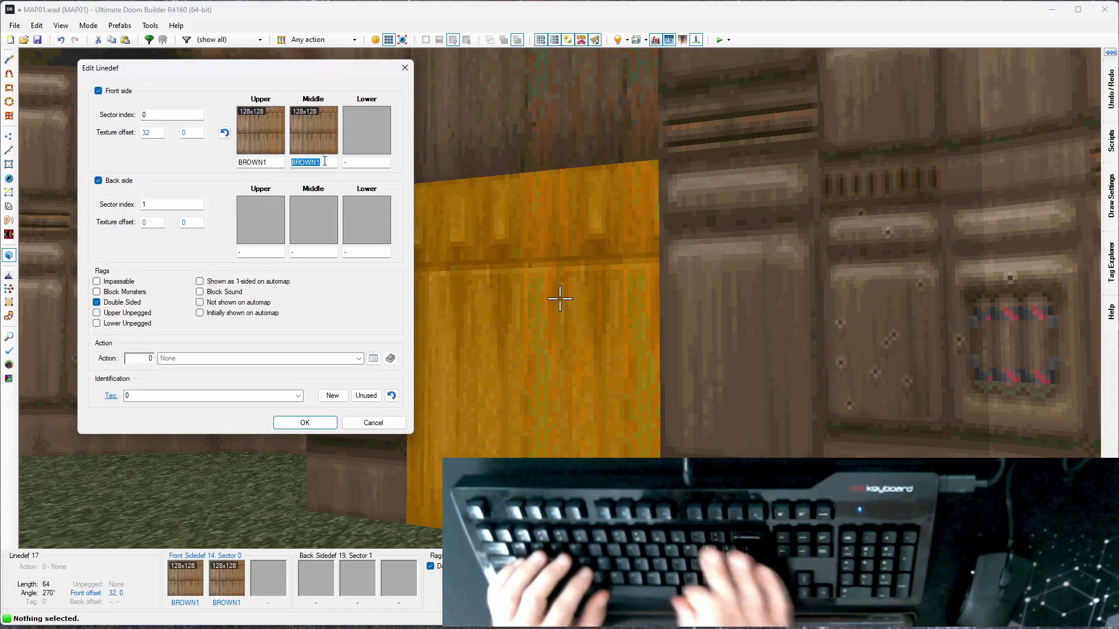
pyautogui.write('-')
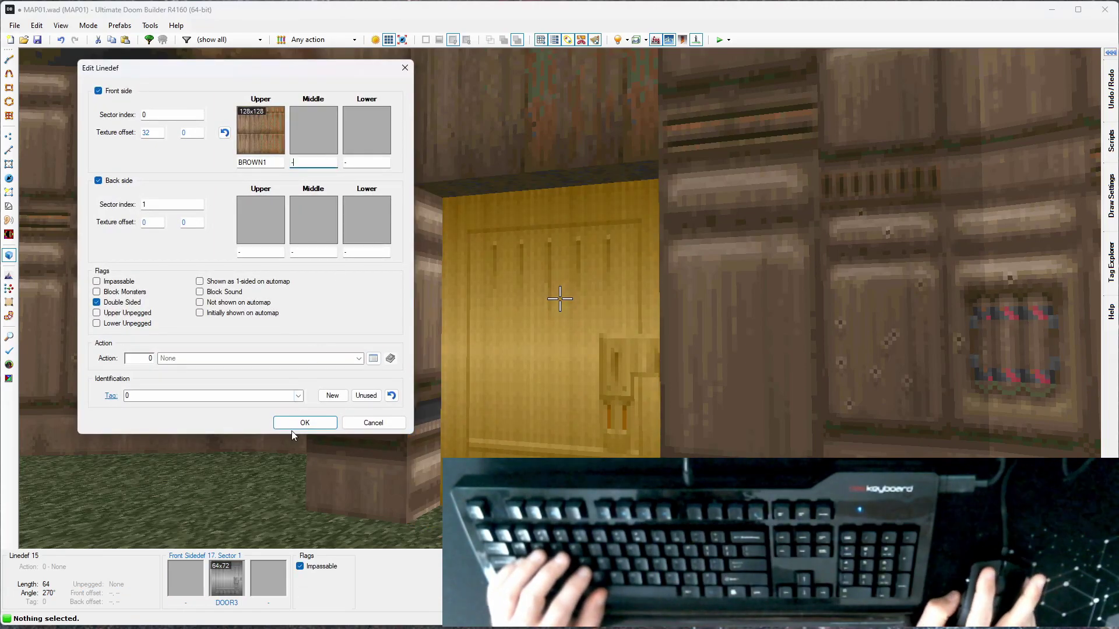
pyautogui.click(300, 423)
# Step: Apply the LITE5 middle texture to both inner side walls flanking the alcove's door
pyautogui.press('w')
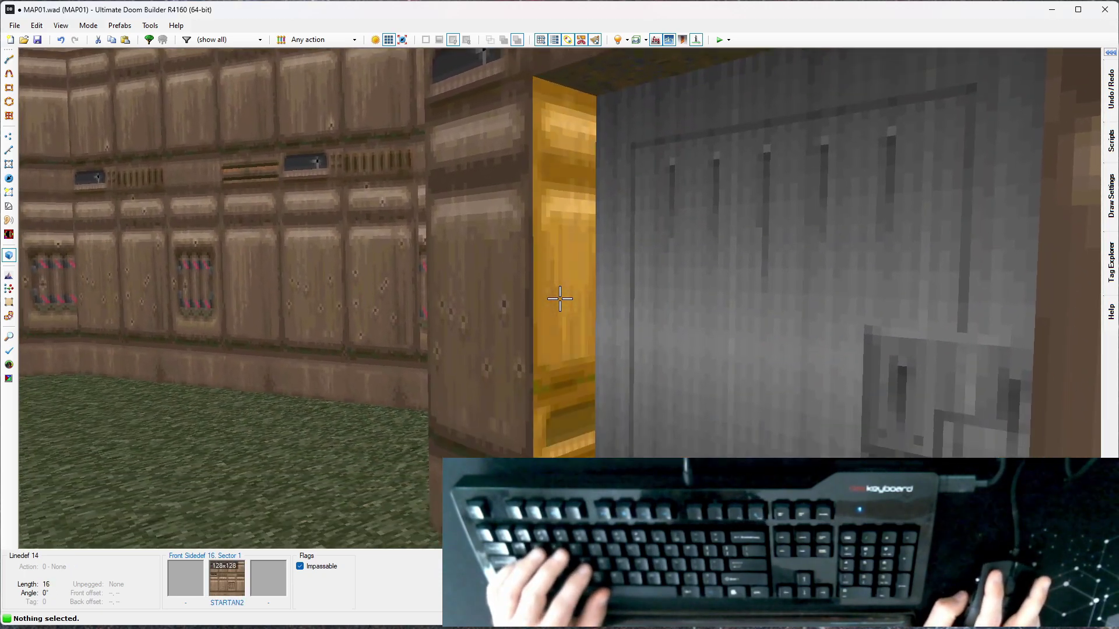
pyautogui.click(560, 298)
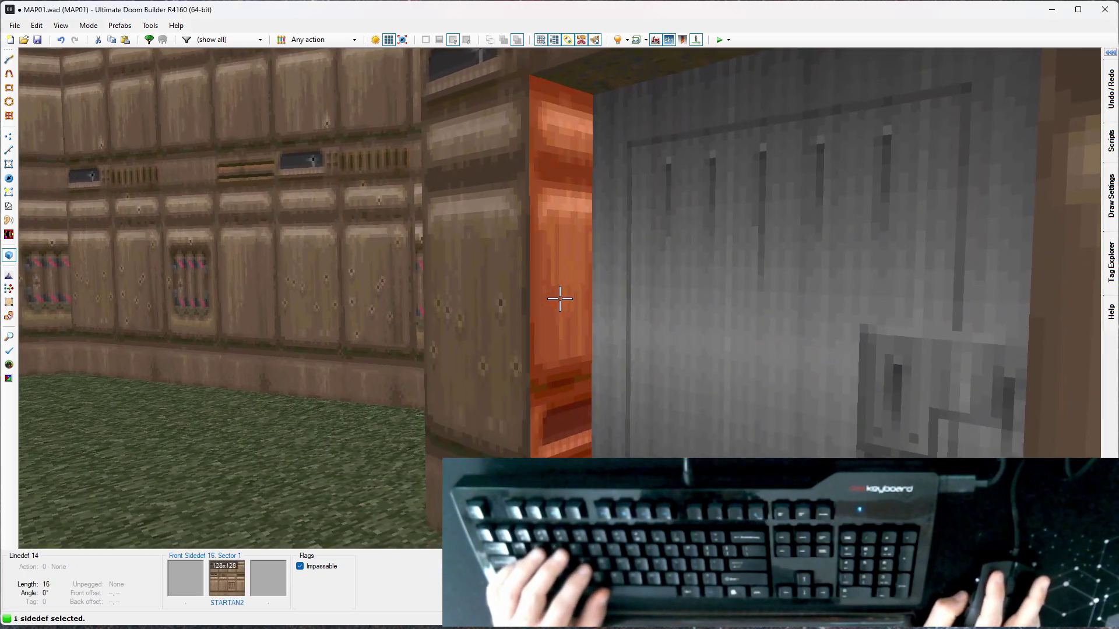
pyautogui.press('e')
pyautogui.press('d')
pyautogui.click(559, 298)
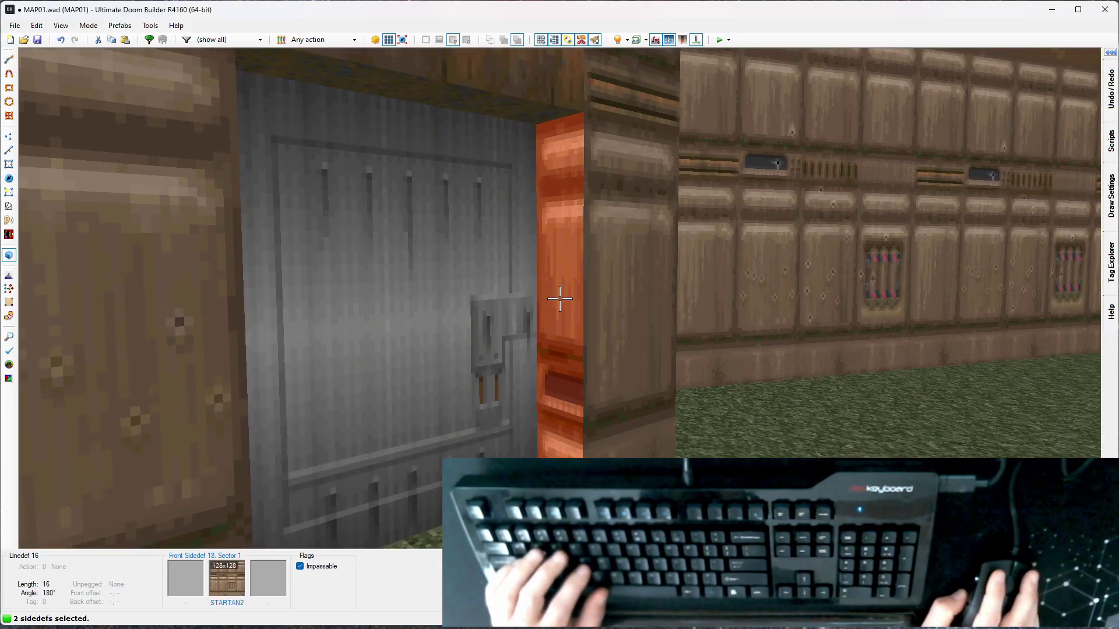
pyautogui.rightClick(559, 299)
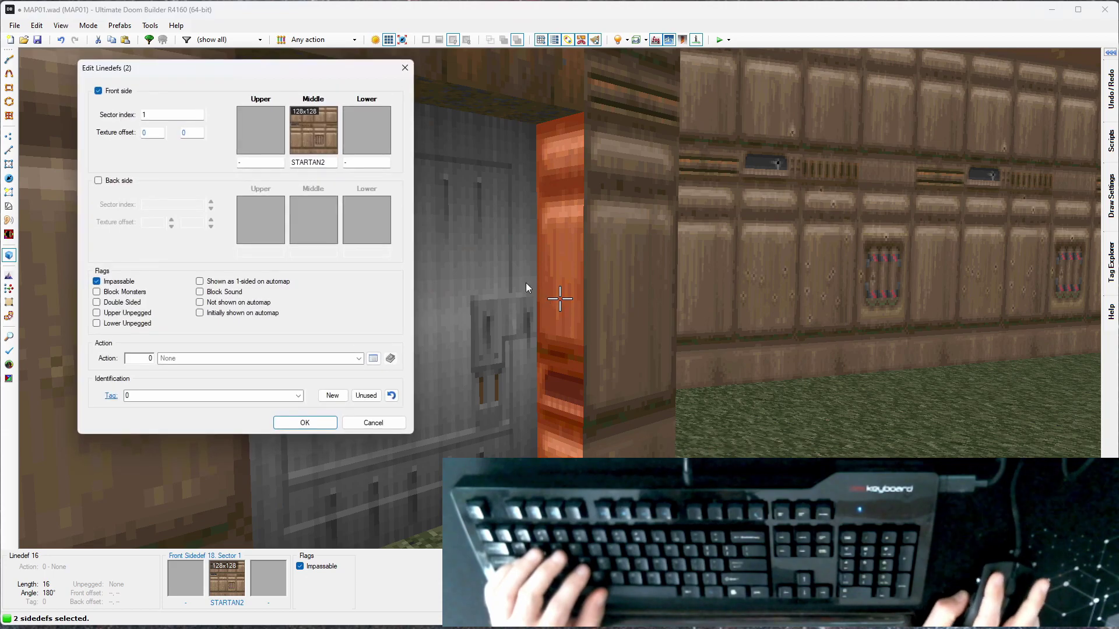
pyautogui.doubleClick(329, 164)
pyautogui.write('LI')
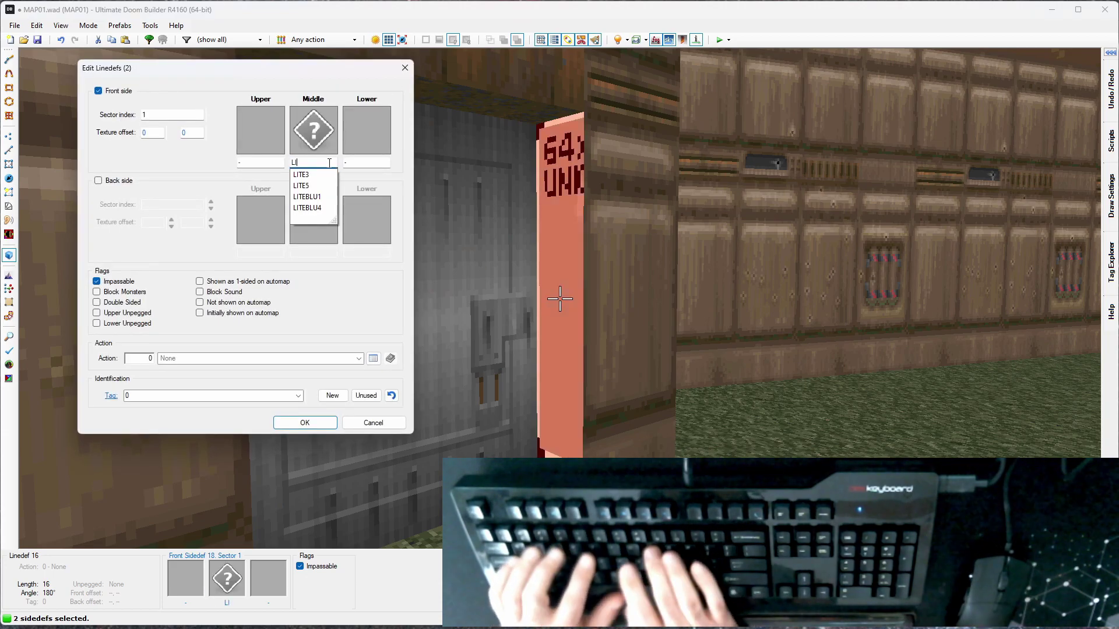
pyautogui.write('TE5')
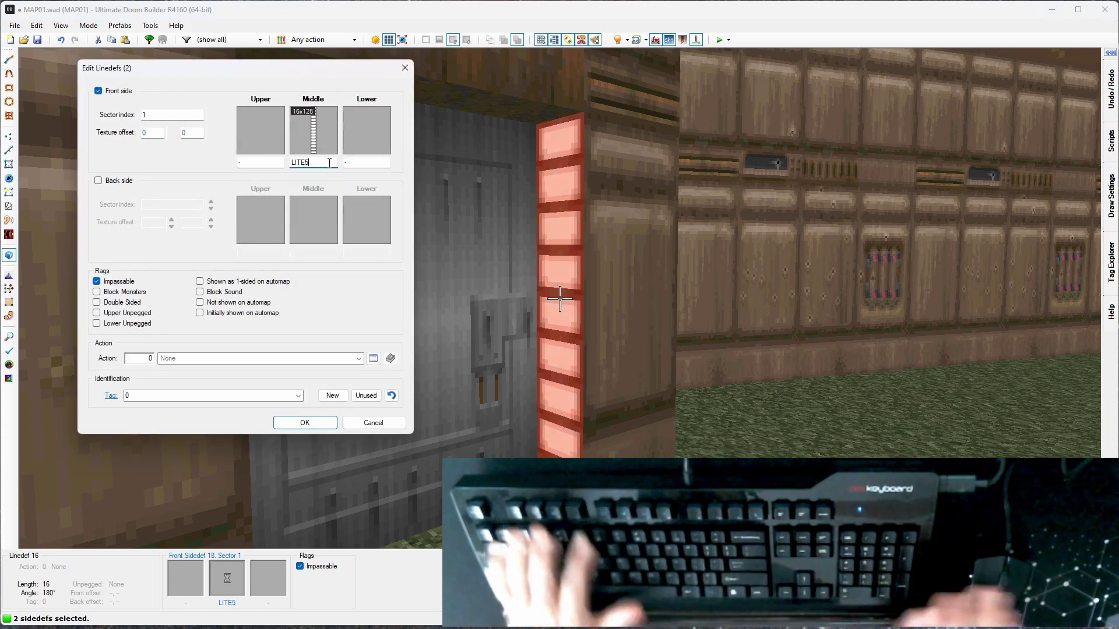
pyautogui.click(293, 420)
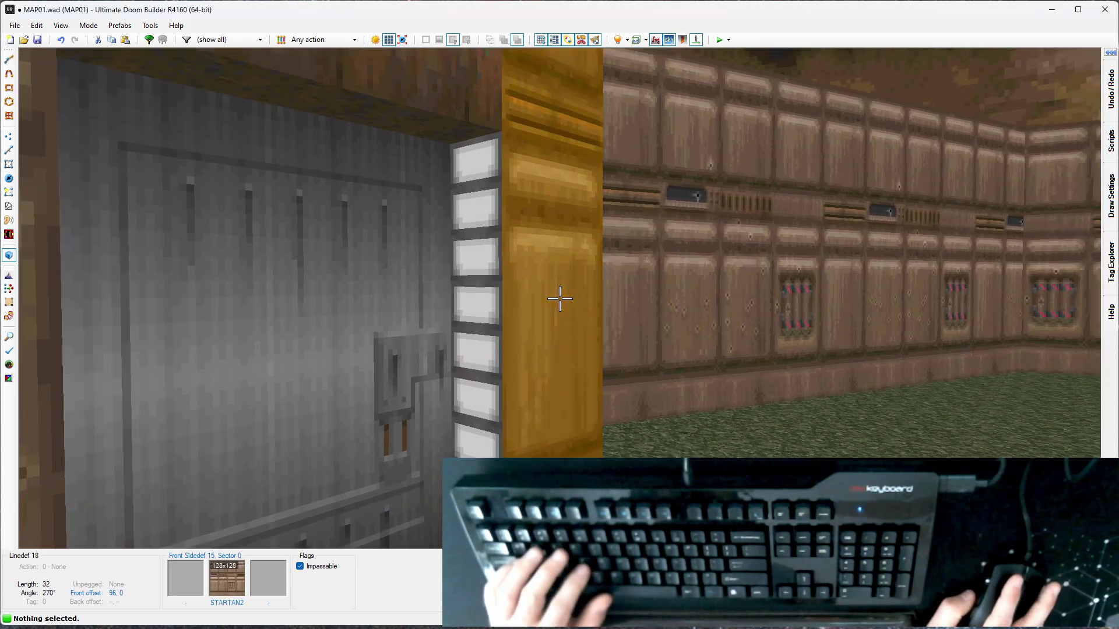
# Step: Set the door alcove sector's brightness to 256
pyautogui.press('f')
pyautogui.press('d')
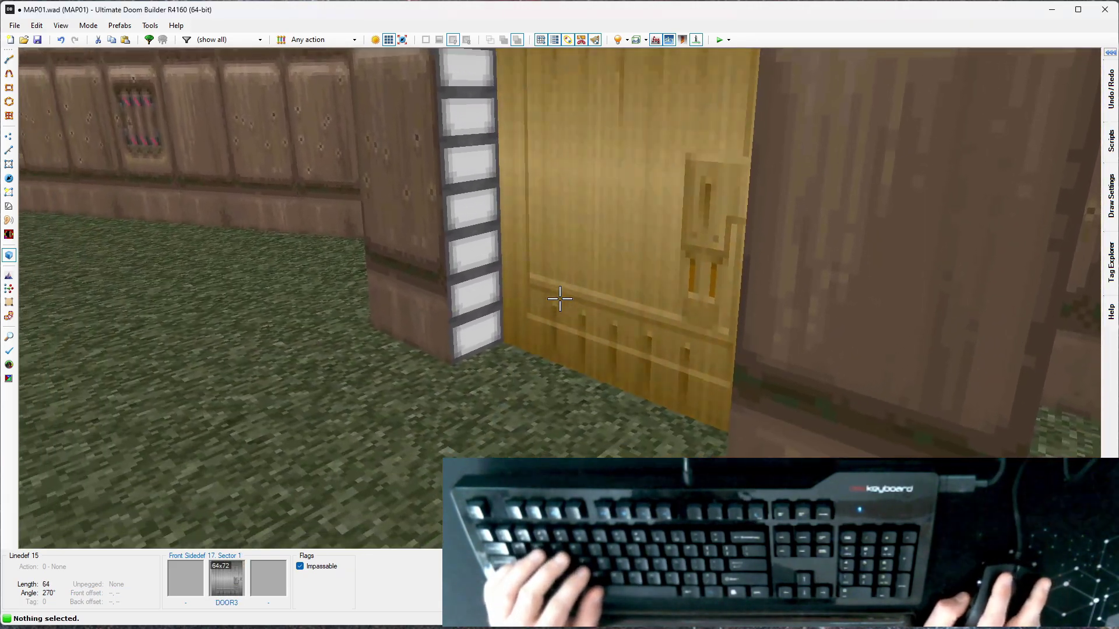
pyautogui.press('f')
pyautogui.press('e')
pyautogui.press('s')
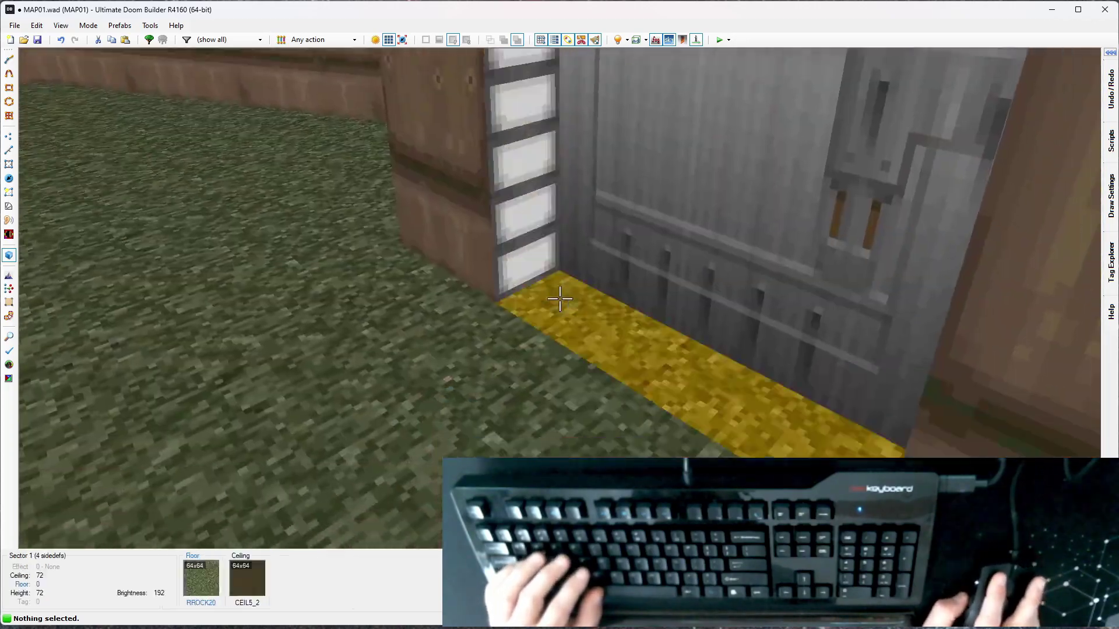
pyautogui.rightClick(559, 299)
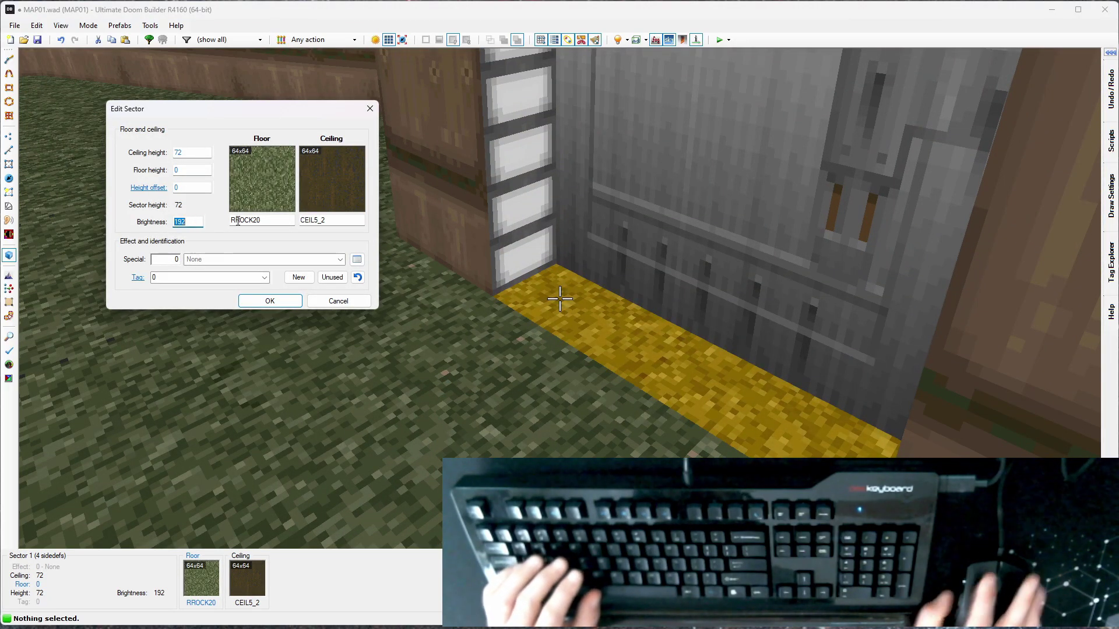
pyautogui.write('256')
pyautogui.press('Return')
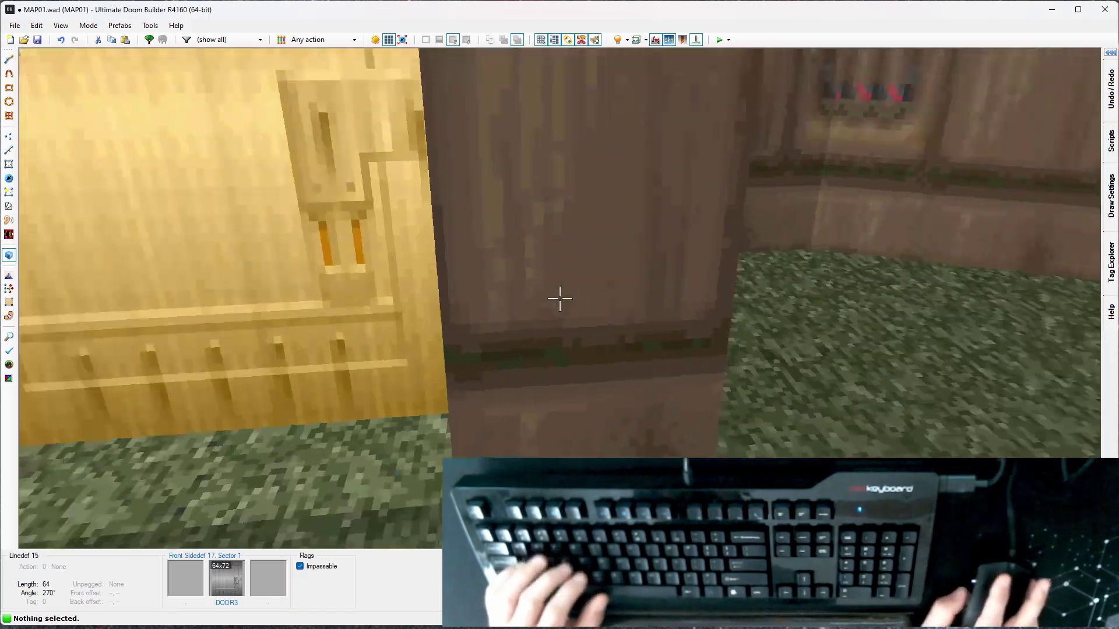
# Step: Shift the BROWN1 texture on the alcove structure's outer side wall to offsets -90, -34
pyautogui.press('d')
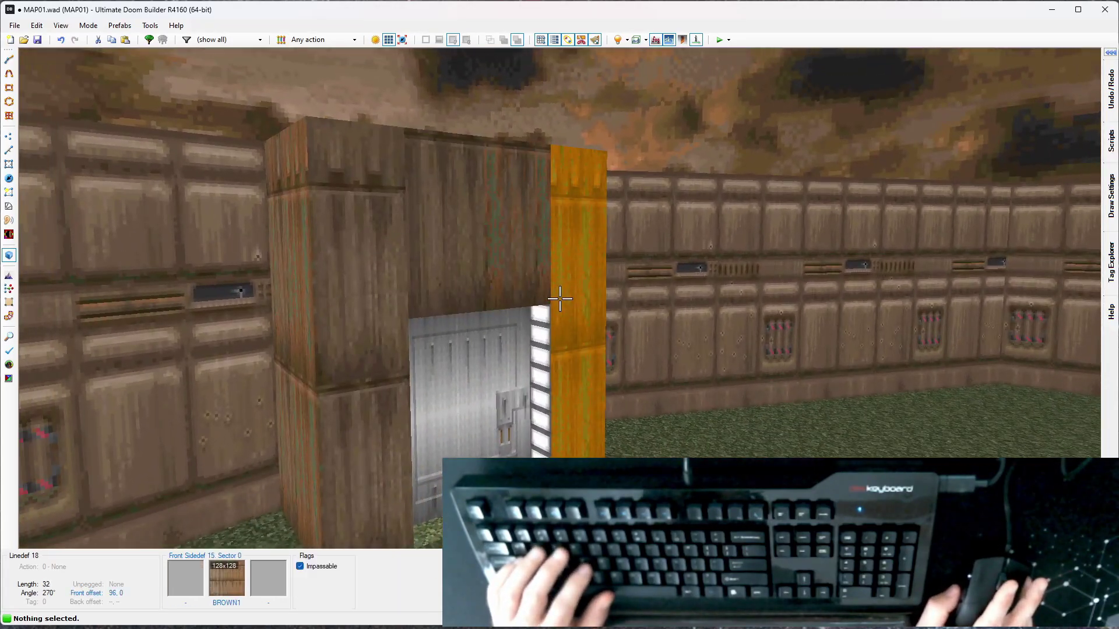
pyautogui.press('e')
pyautogui.press('s')
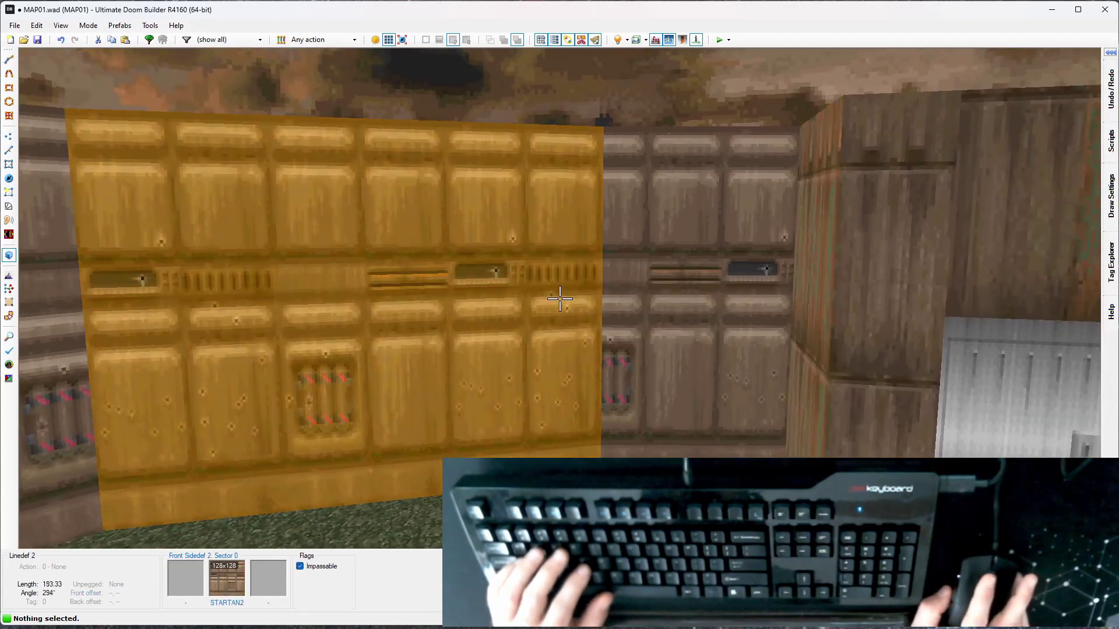
pyautogui.press('f')
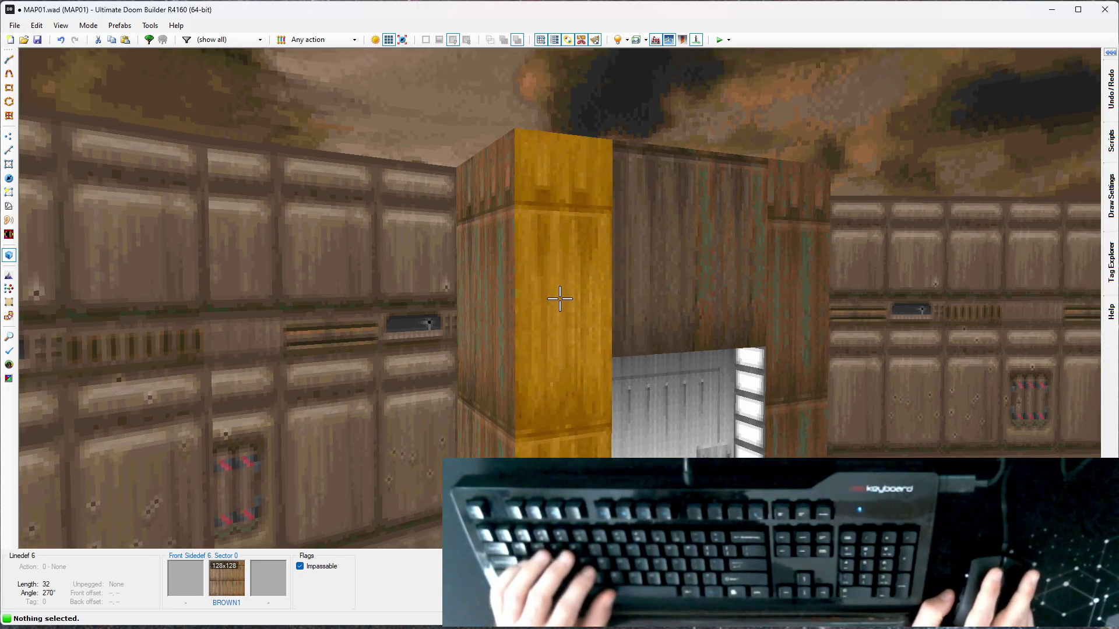
pyautogui.press('d')
pyautogui.press('Down')
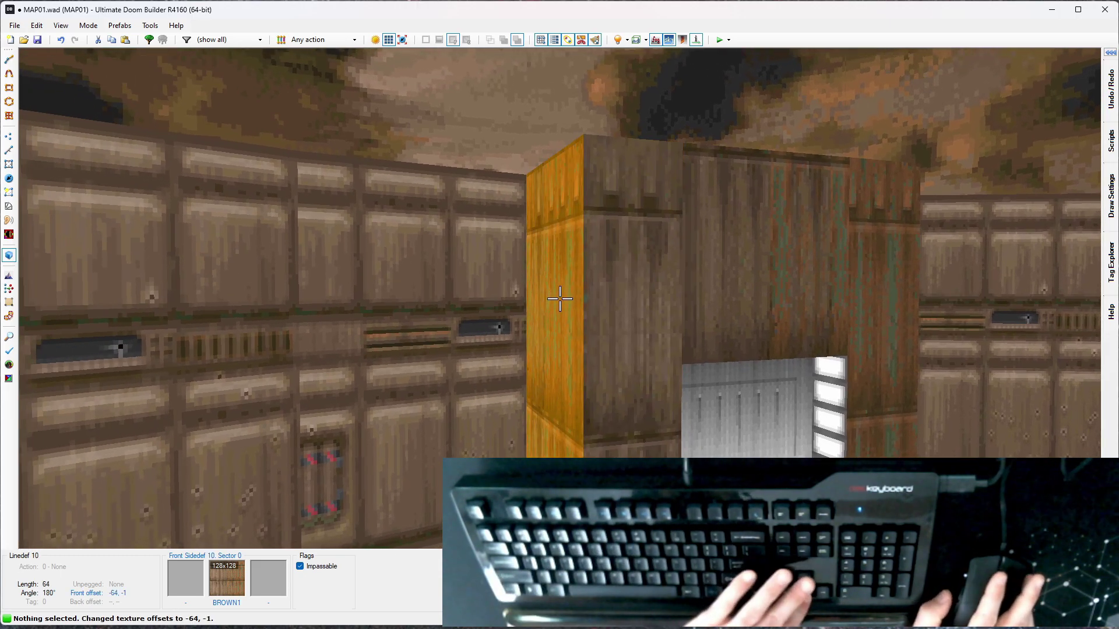
pyautogui.press('Right')
pyautogui.press('Right')
pyautogui.press('Right')
pyautogui.press('Right')
pyautogui.press('Right')
pyautogui.press('Right')
pyautogui.press('Right')
pyautogui.press('Right')
pyautogui.press('Right')
pyautogui.press('Right')
pyautogui.press('Right')
pyautogui.press('Right')
pyautogui.press('Right')
pyautogui.press('Right')
pyautogui.press('Right')
pyautogui.press('Right')
pyautogui.press('Right')
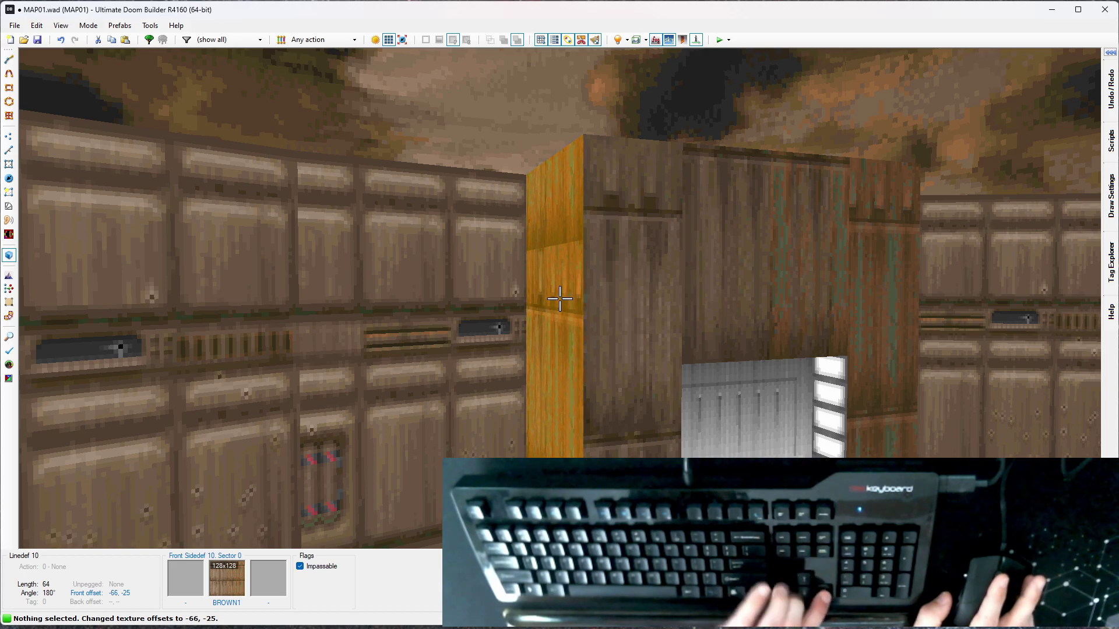
pyautogui.press('Down')
pyautogui.press('Down')
pyautogui.press('Down')
pyautogui.press('Down')
pyautogui.press('Down')
pyautogui.press('Down')
pyautogui.press('Down')
pyautogui.press('Down')
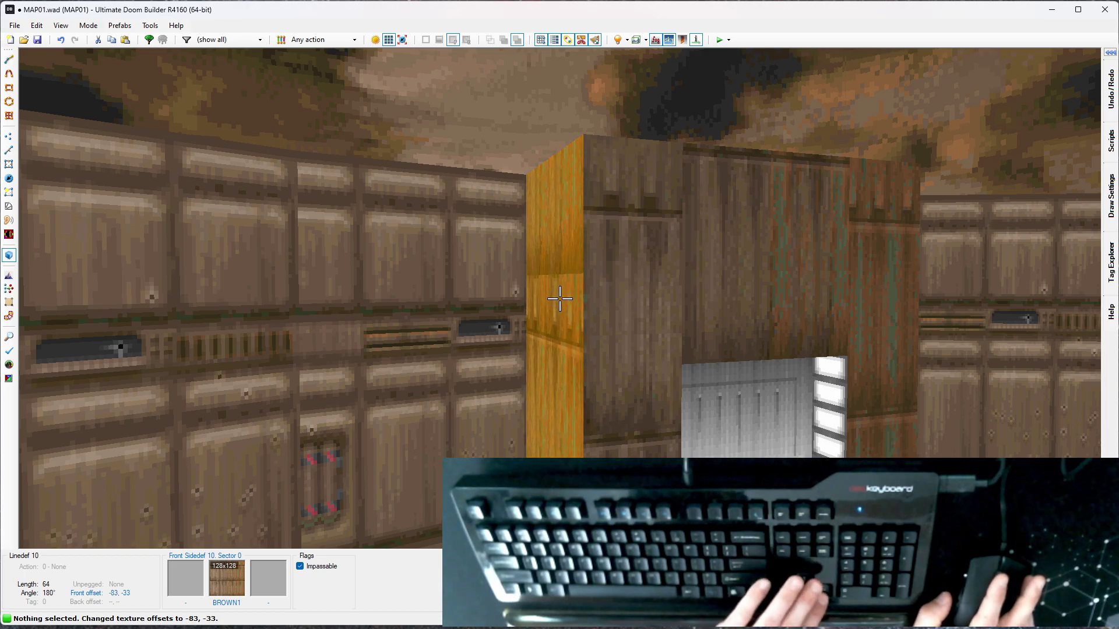
pyautogui.press('Right')
pyautogui.press('Right')
pyautogui.press('Right')
pyautogui.press('Right')
pyautogui.press('Right')
pyautogui.press('Right')
pyautogui.press('Right')
pyautogui.press('Down')
# Step: Auto-align the BROWN1 textures on the alcove structure's walls in both X and Y
pyautogui.press('a')
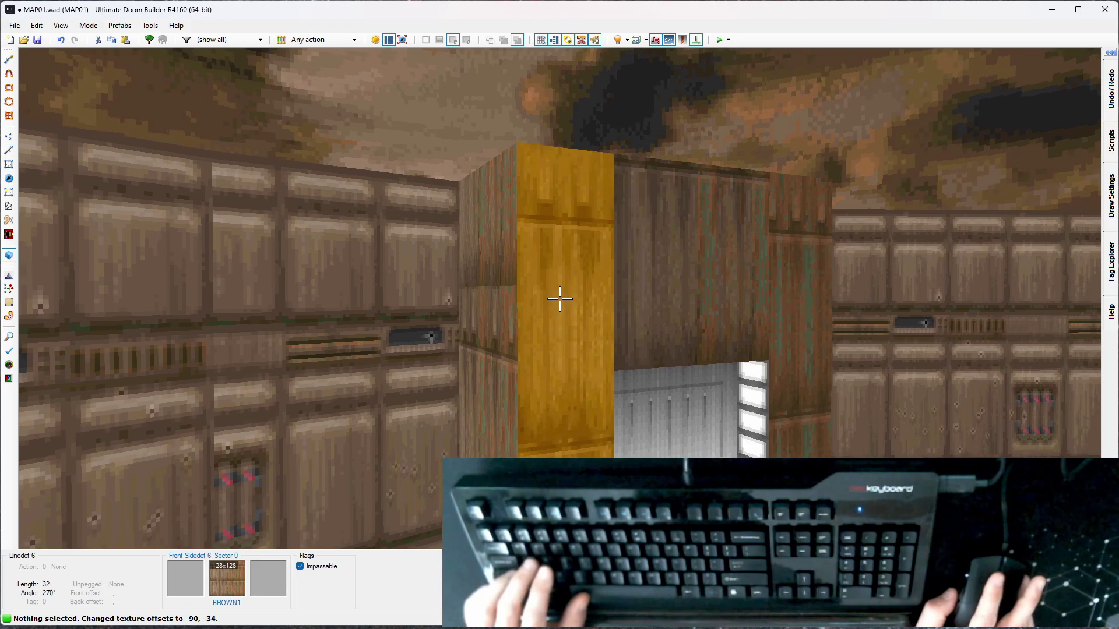
pyautogui.hotkey('ctrl', 'a')
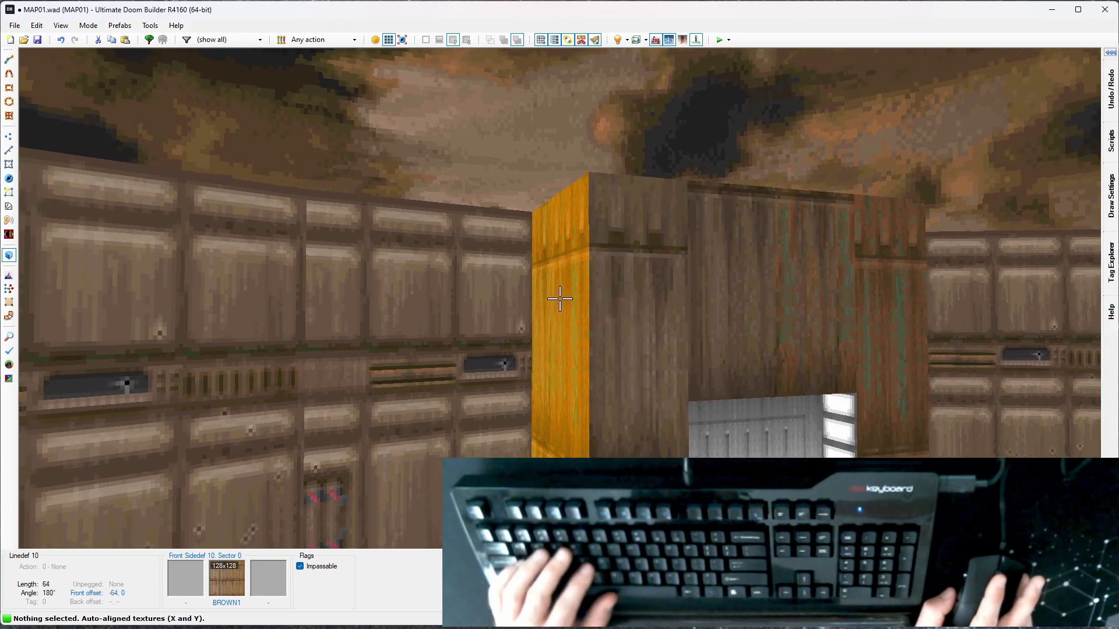
# Step: Enable the Upper Unpegged flag on the linedef above the alcove's door
pyautogui.press('a')
pyautogui.press('w')
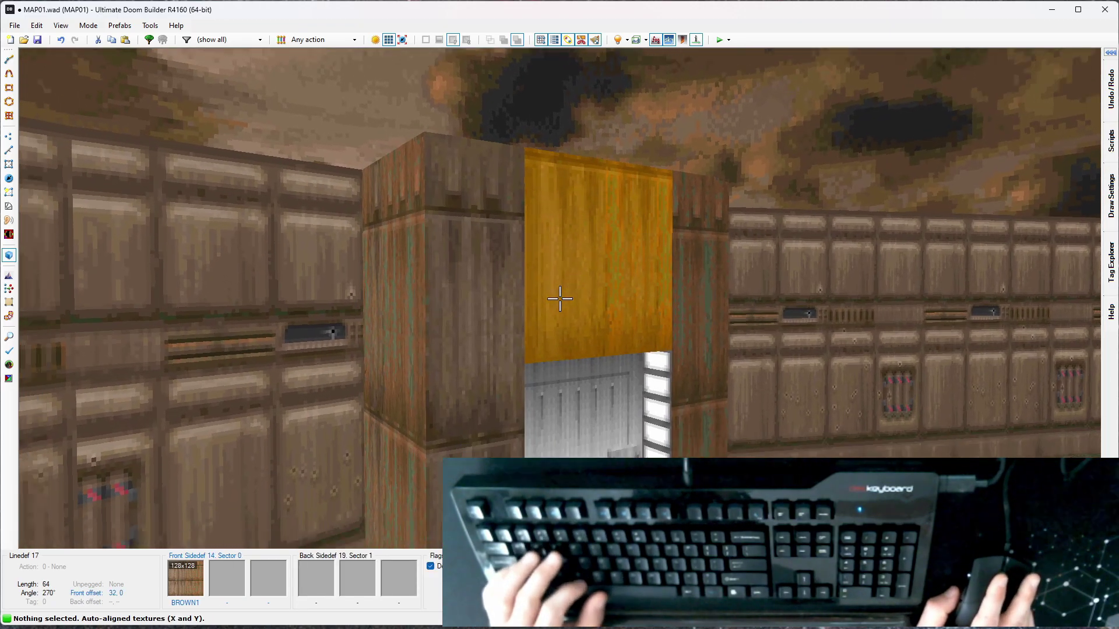
pyautogui.press('d')
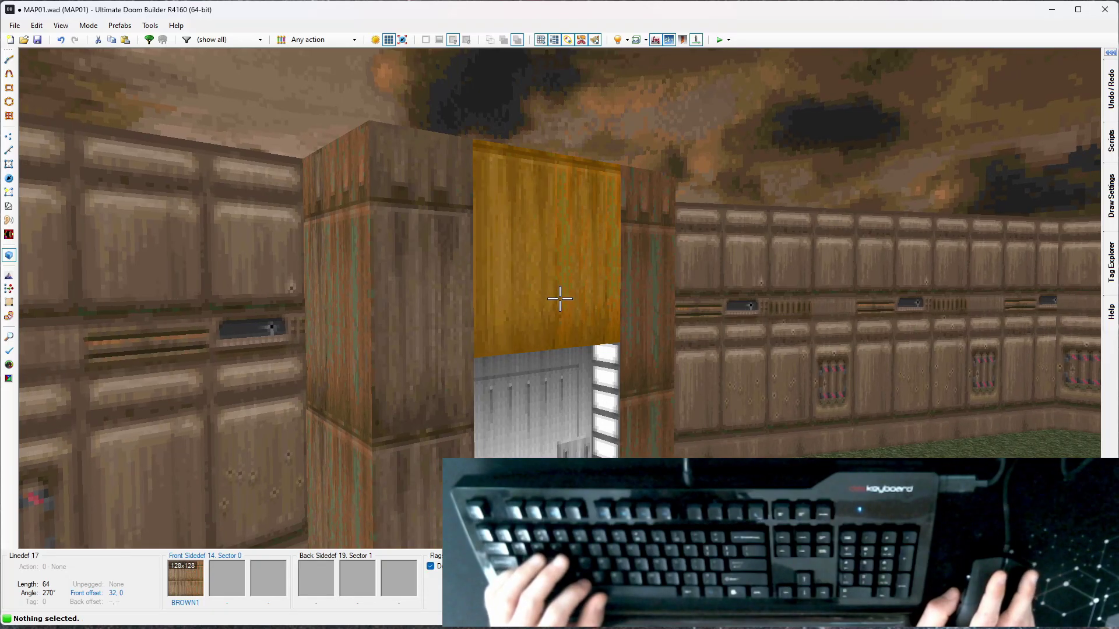
pyautogui.moveTo(559, 299)
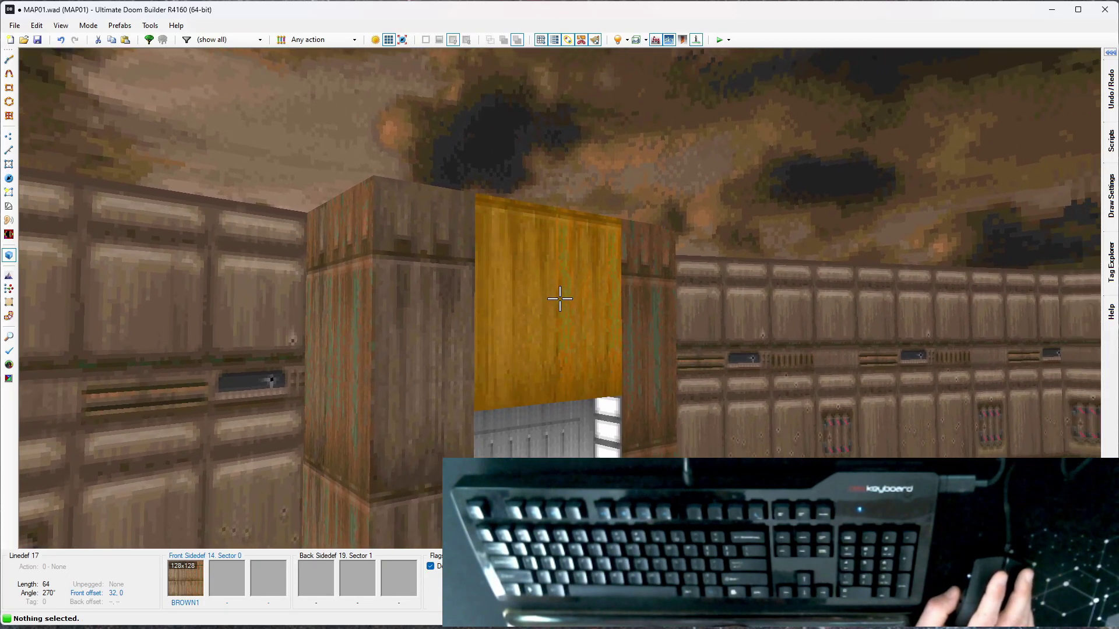
pyautogui.rightClick(559, 298)
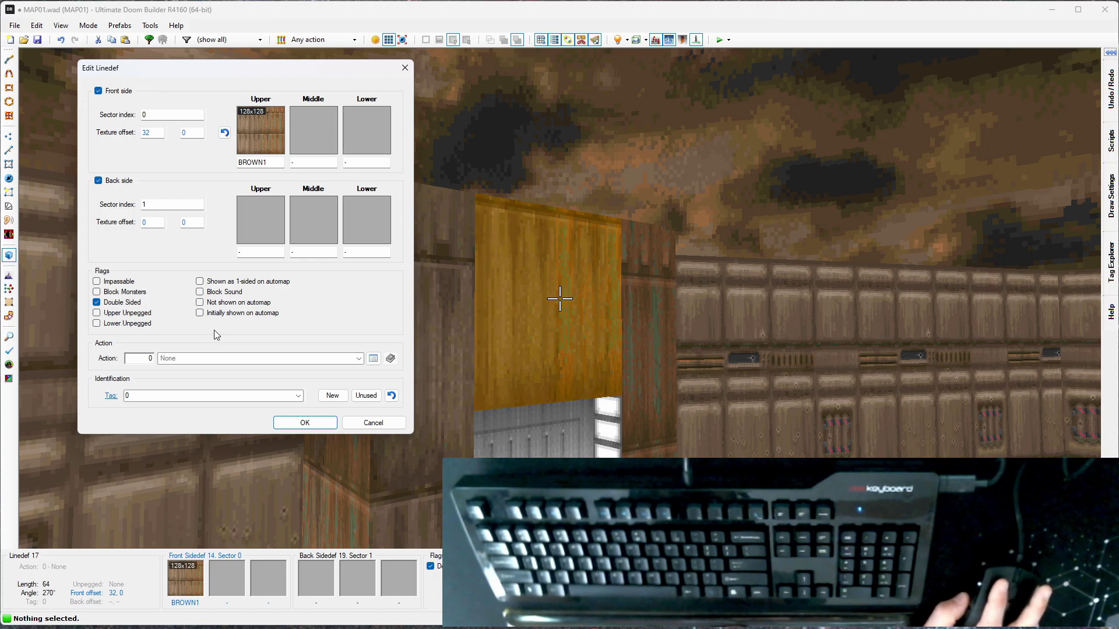
pyautogui.click(138, 316)
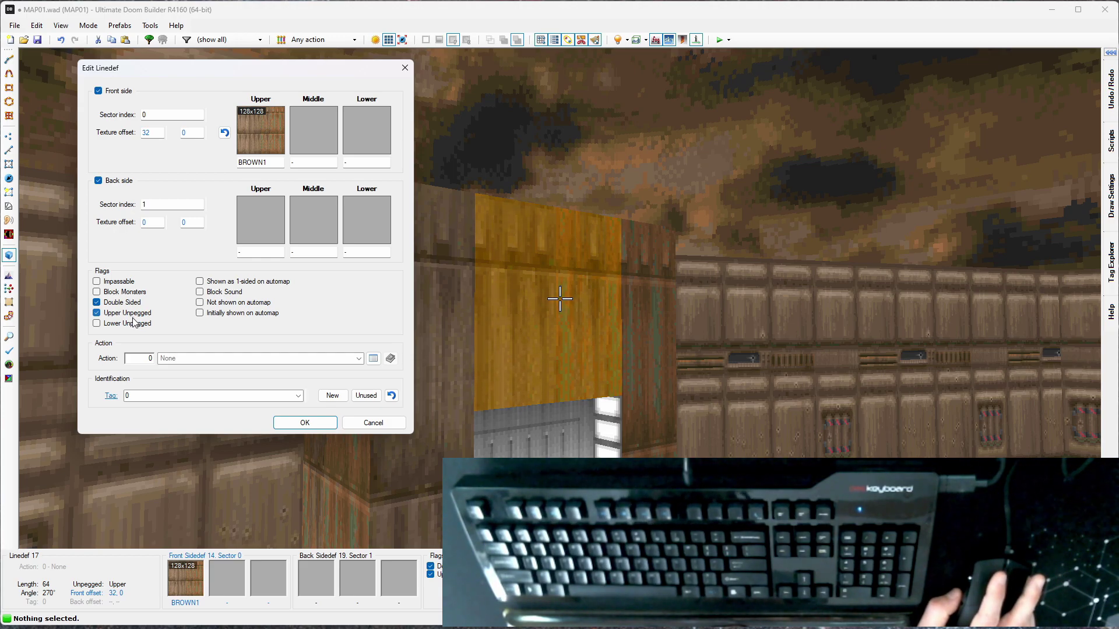
pyautogui.click(305, 423)
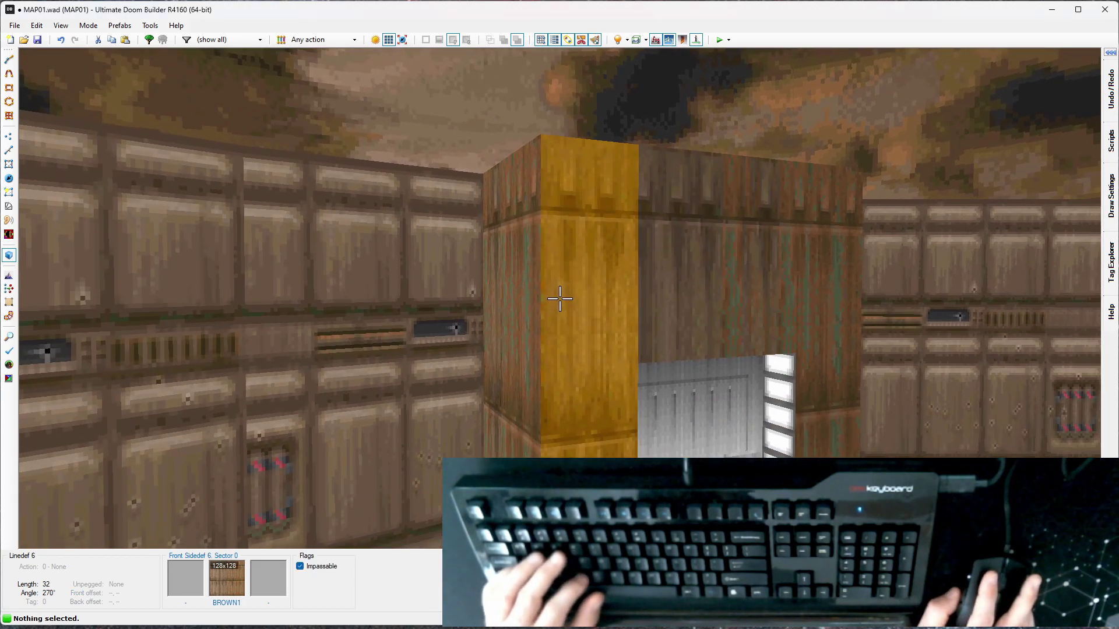
# Step: Shift the BROWN1 texture above the door to offsets 32, 20 and auto-align the structure's walls again in X and Y
pyautogui.press('e')
pyautogui.press('Up')
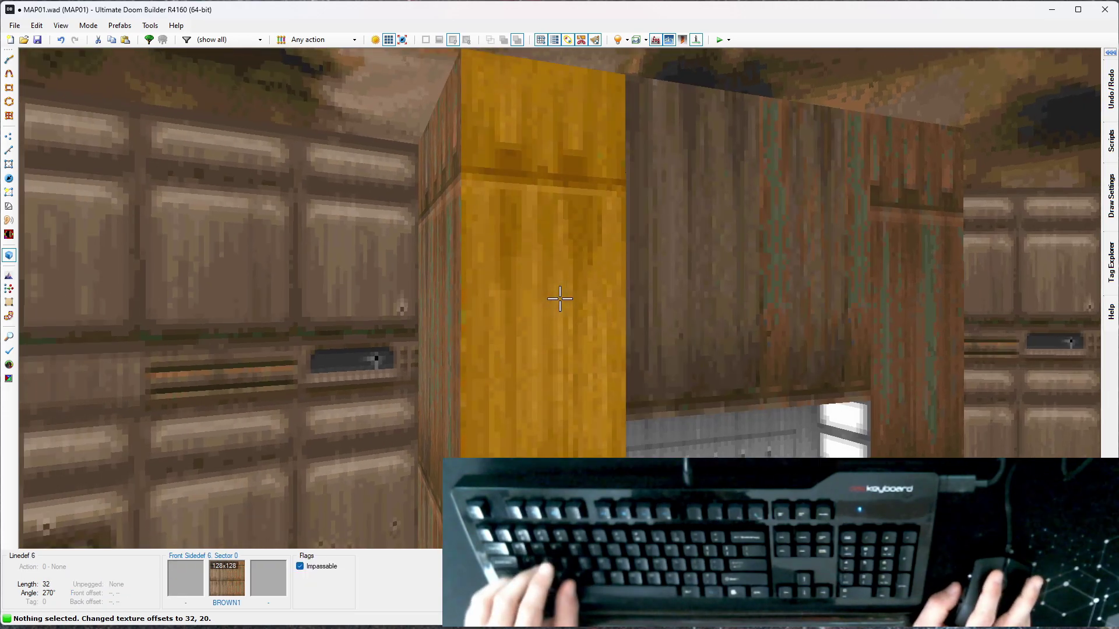
pyautogui.hotkey('ctrl', 'a')
pyautogui.press('s')
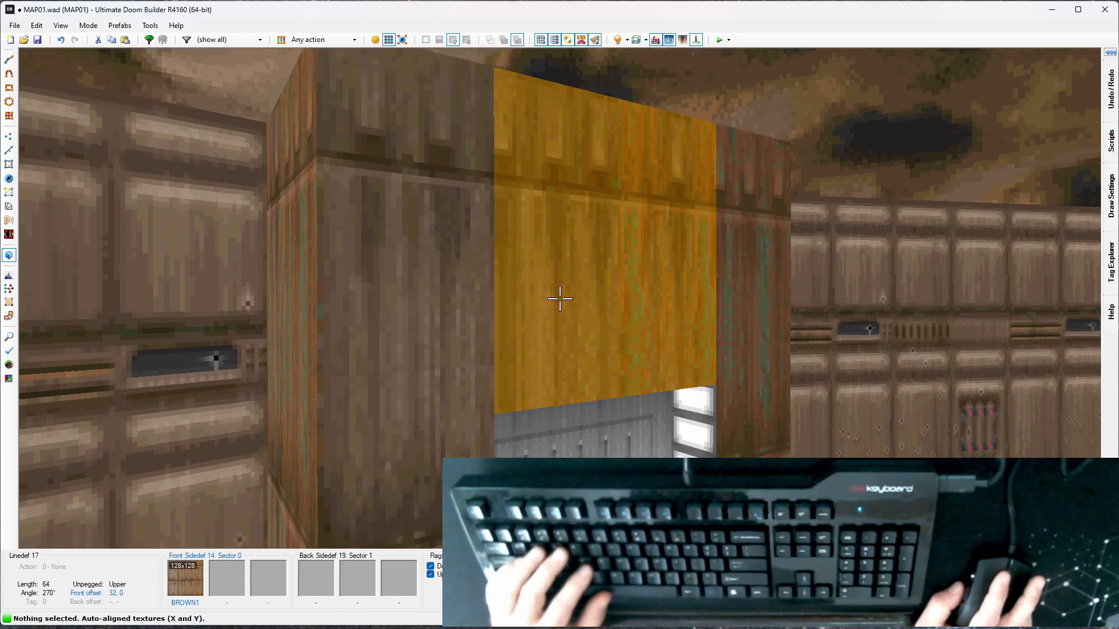
# Step: Examine the aligned alcove structure and the surrounding outer walls from several positions in the 3D view
pyautogui.press('s')
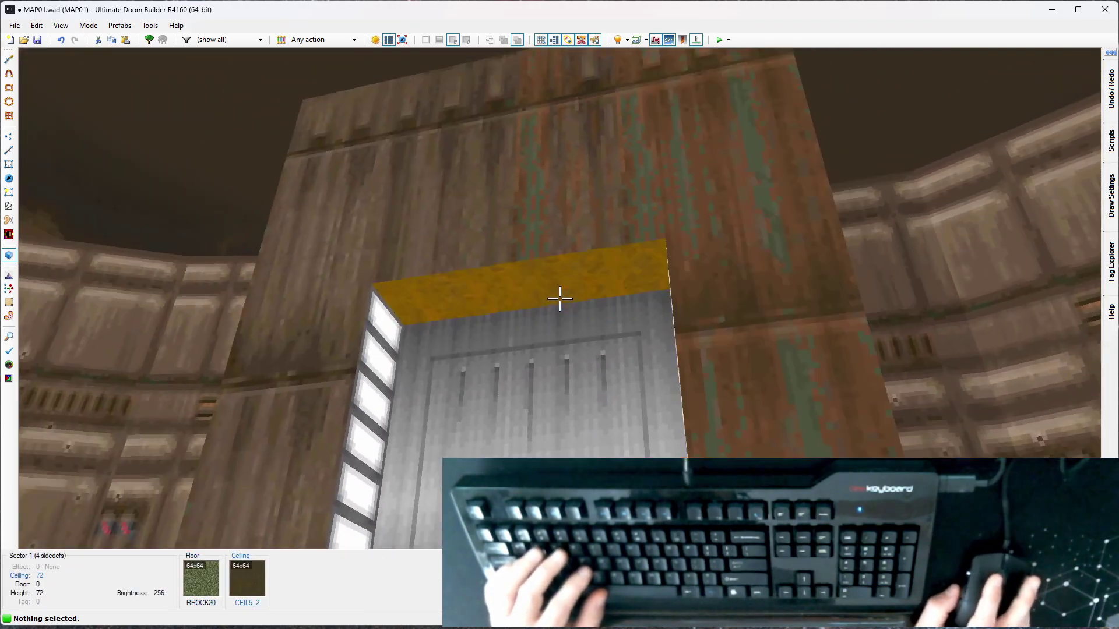
pyautogui.press('s')
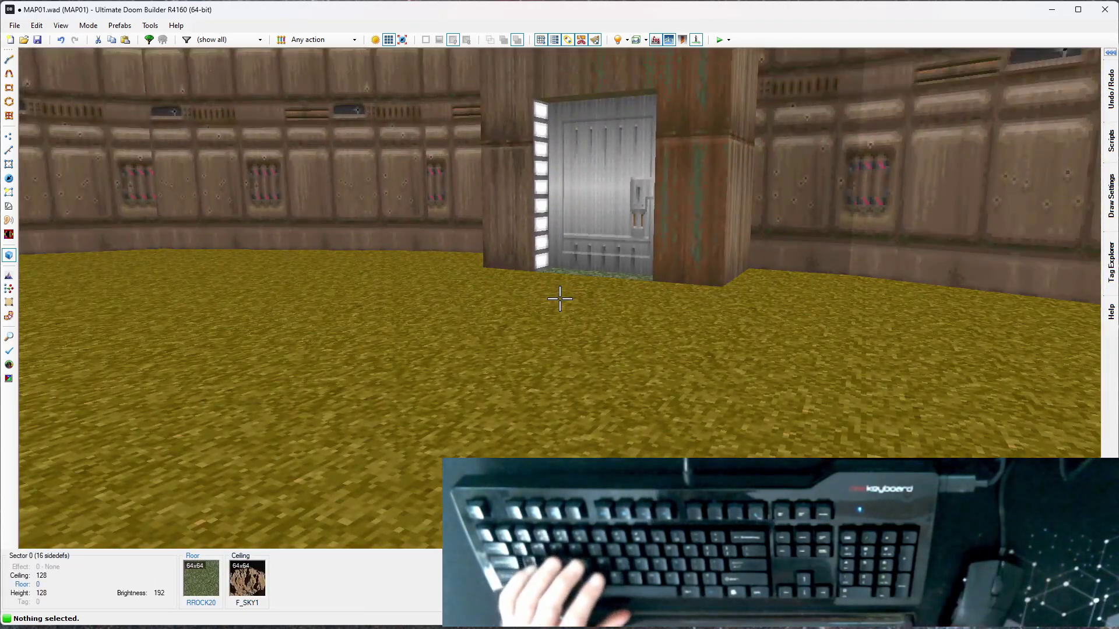
pyautogui.press('w')
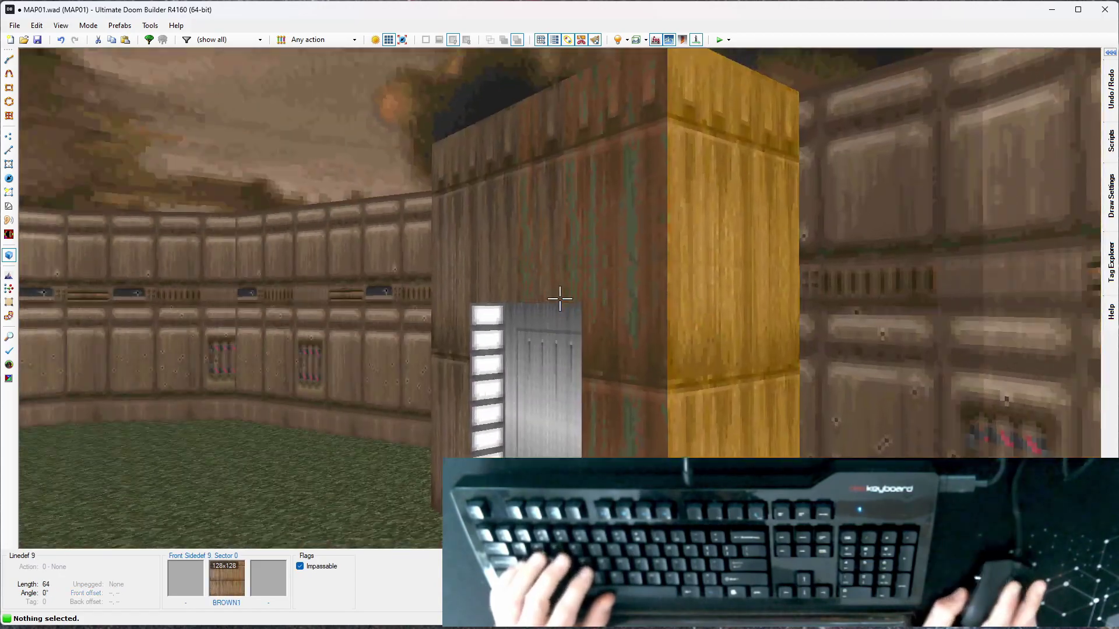
pyautogui.press('w')
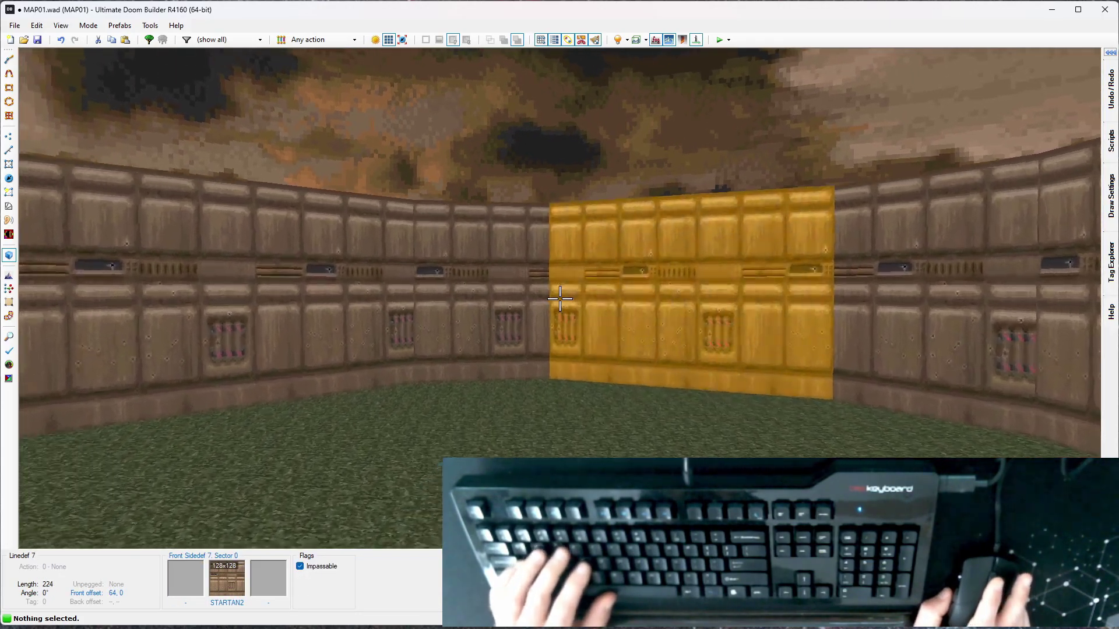
pyautogui.press('w')
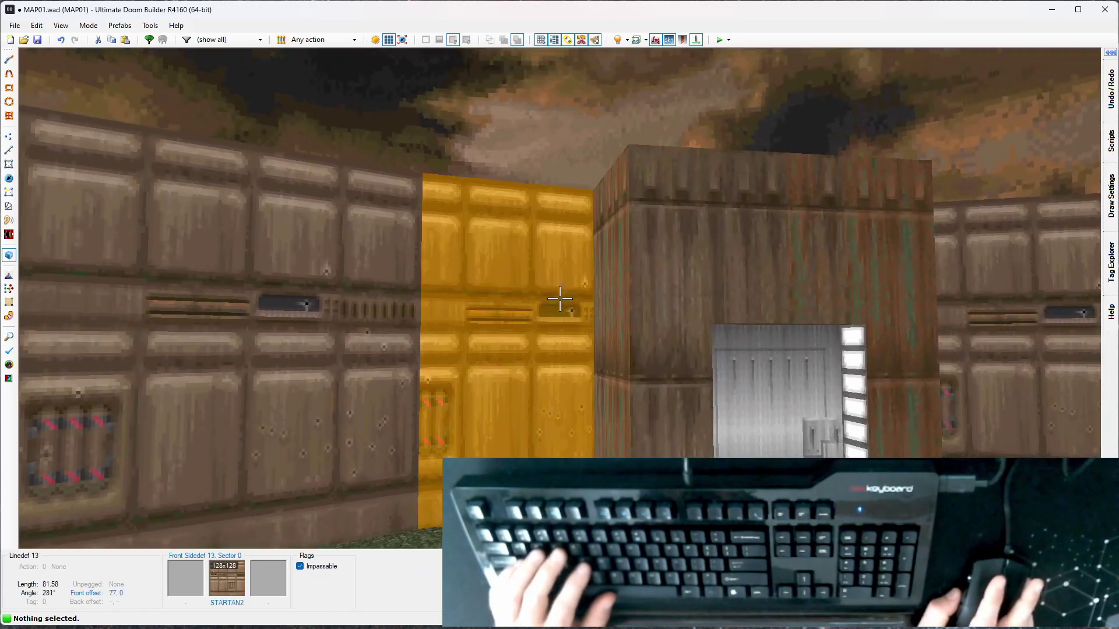
pyautogui.press('s')
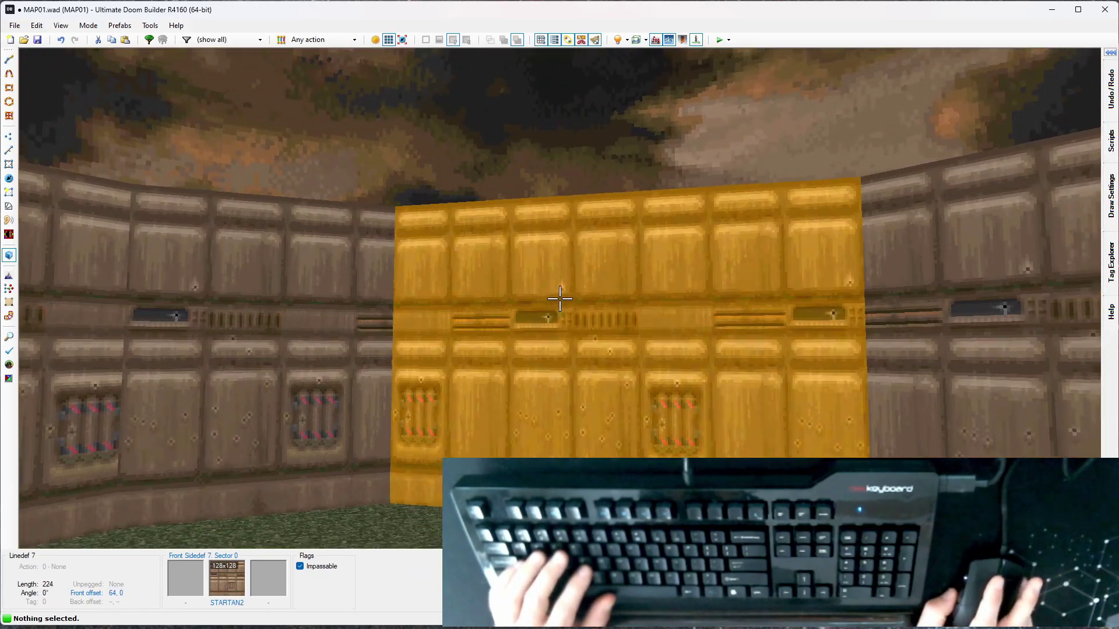
pyautogui.press('s')
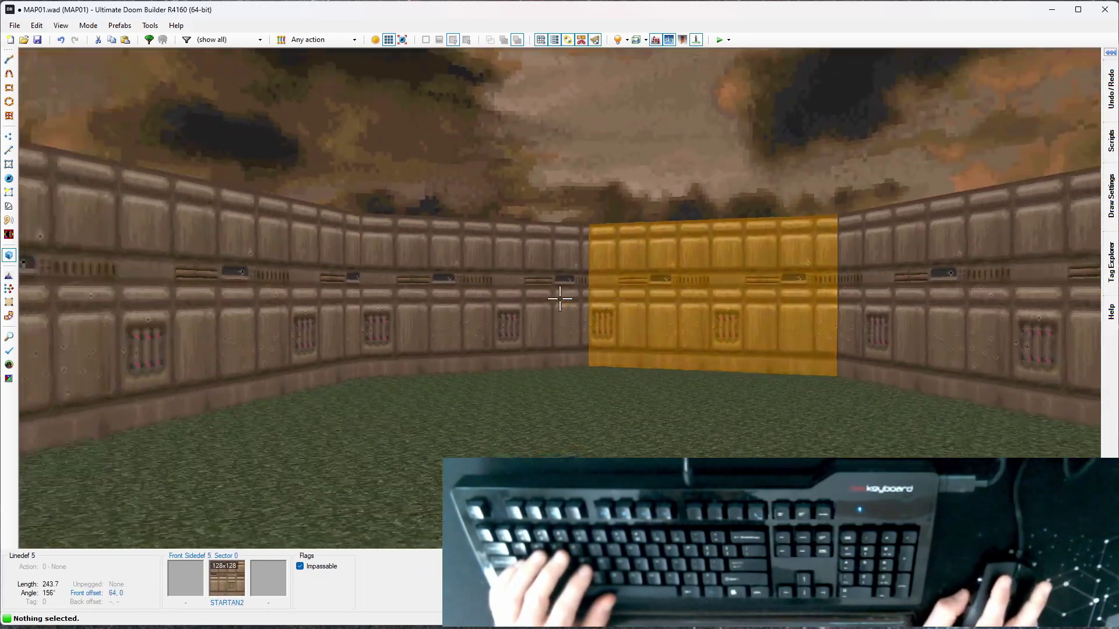
pyautogui.press('w')
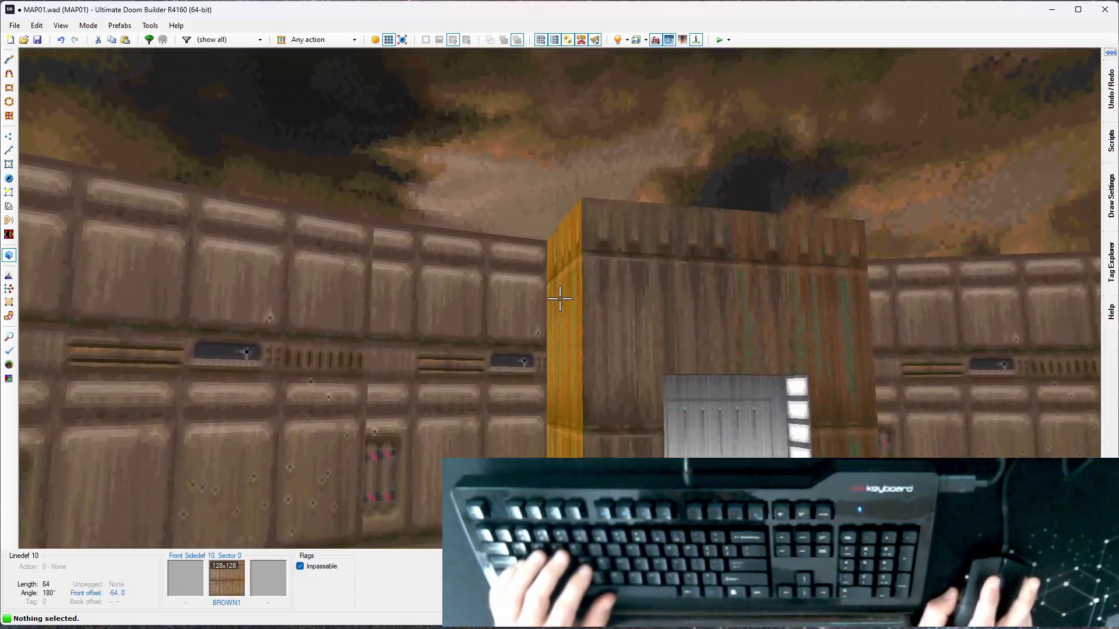
pyautogui.press('w')
# Step: Draw a sector outside the room's southeast side, running 64 east, 576 south, west and up to the alcove structure's outer corner
pyautogui.press('q')
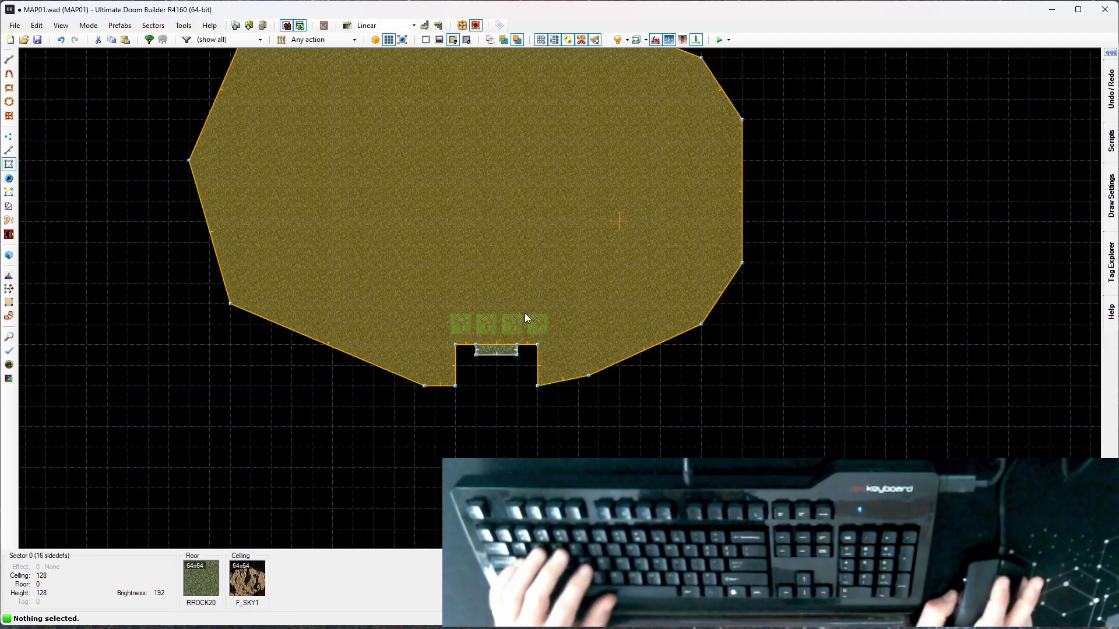
pyautogui.scroll(-3, 537, 336)
pyautogui.scroll(4, 539, 402)
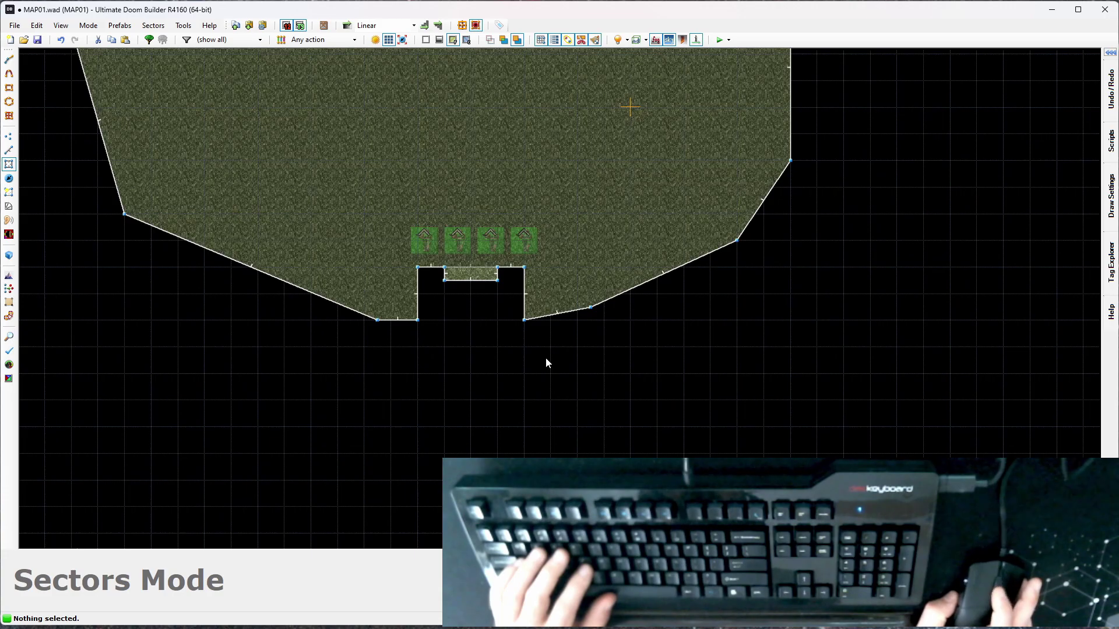
pyautogui.press('space')
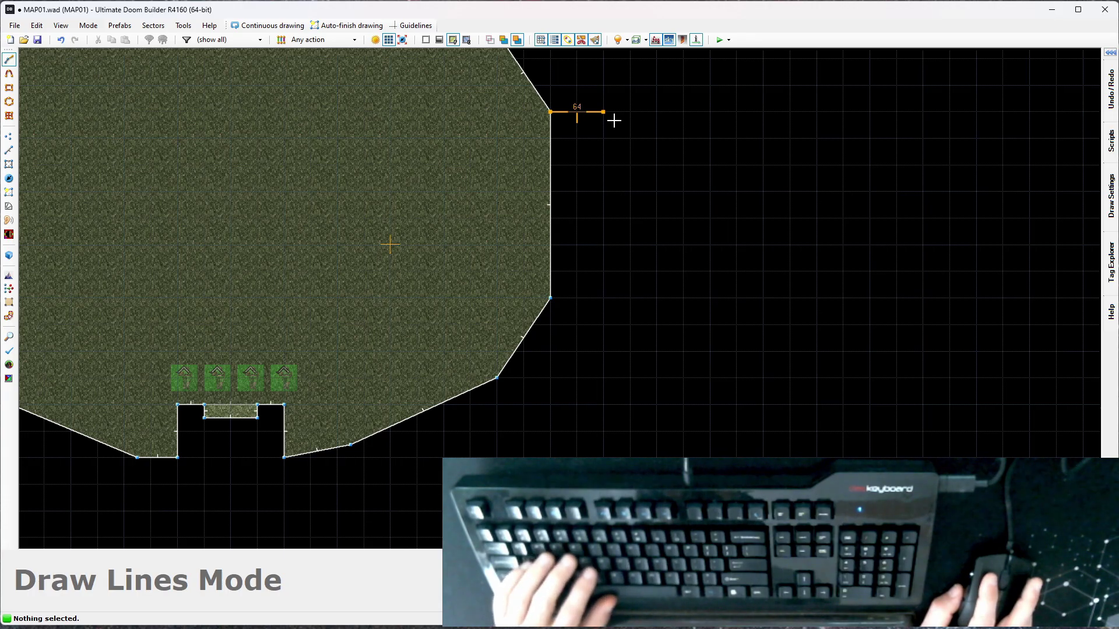
pyautogui.moveTo(641, 408); pyautogui.dragTo(633, 291, button='middle')
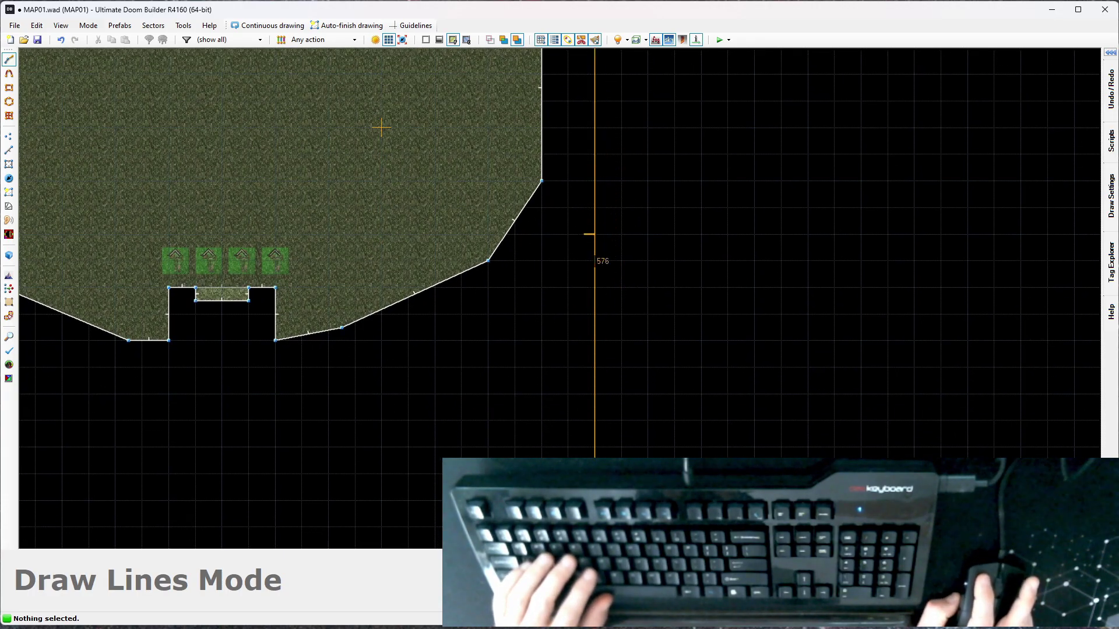
pyautogui.click(595, 473)
pyautogui.moveTo(85, 438); pyautogui.dragTo(247, 361, button='middle')
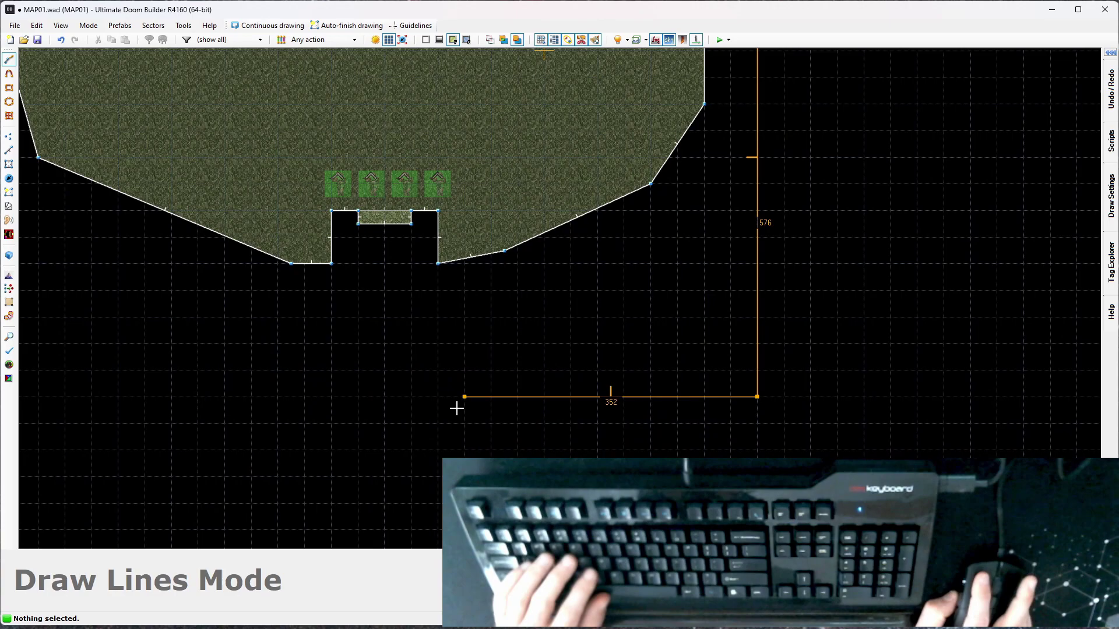
pyautogui.click(438, 266)
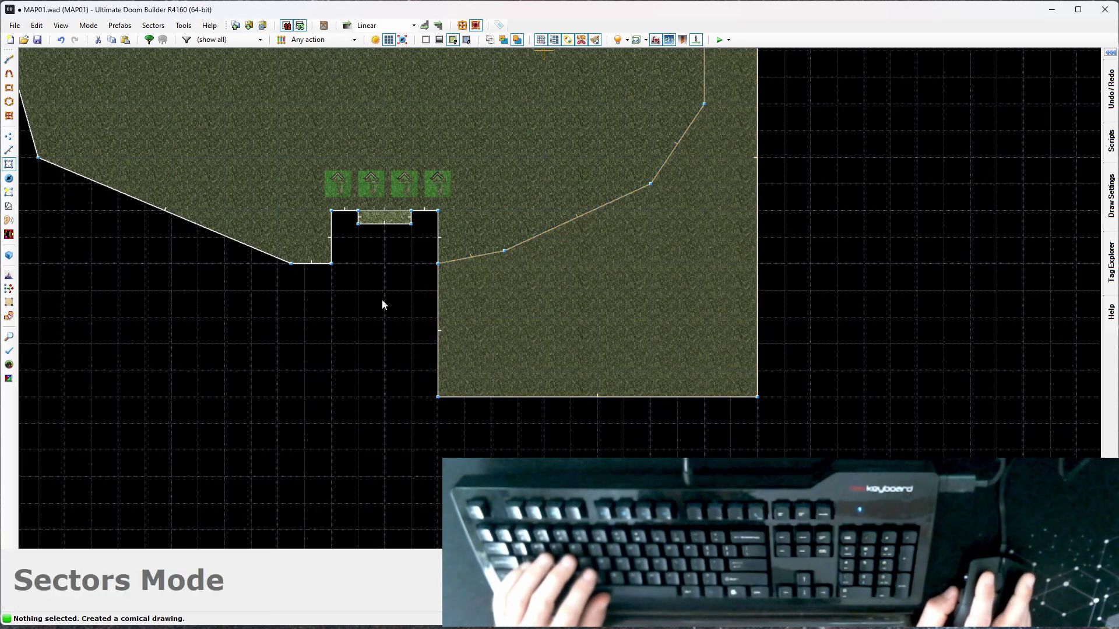
# Step: Draw a matching sector outside the southwest side, running 160 south from the structure's corner, west, and up around to the room's westernmost vertex
pyautogui.click(333, 402)
pyautogui.press('Left')
pyautogui.press('Left')
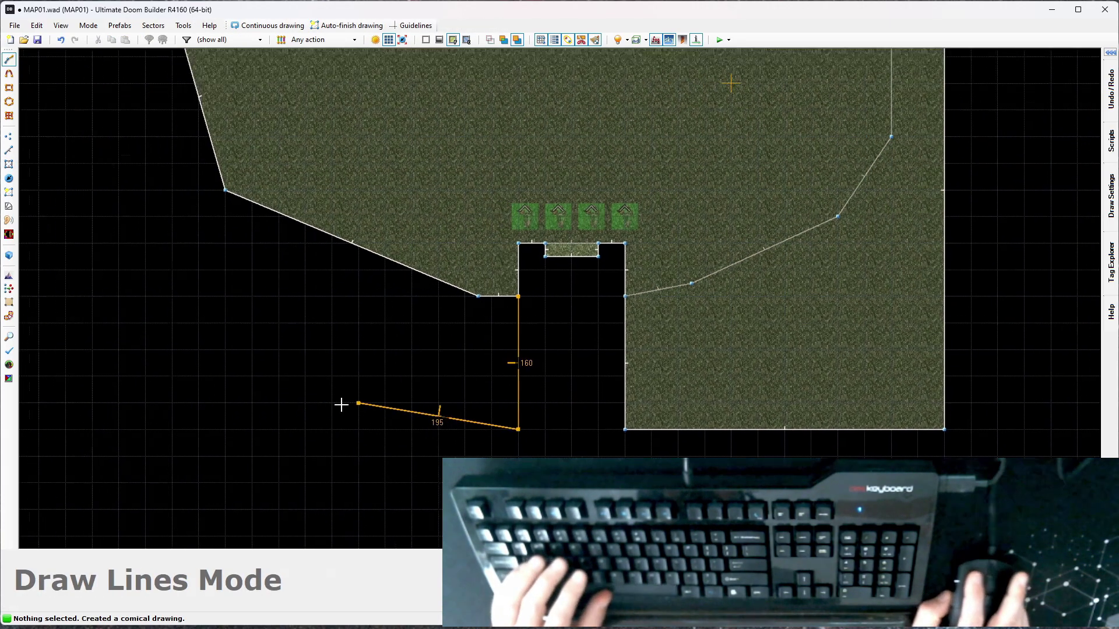
pyautogui.click(194, 429)
pyautogui.press('Up')
pyautogui.press('Up')
pyautogui.press('Left')
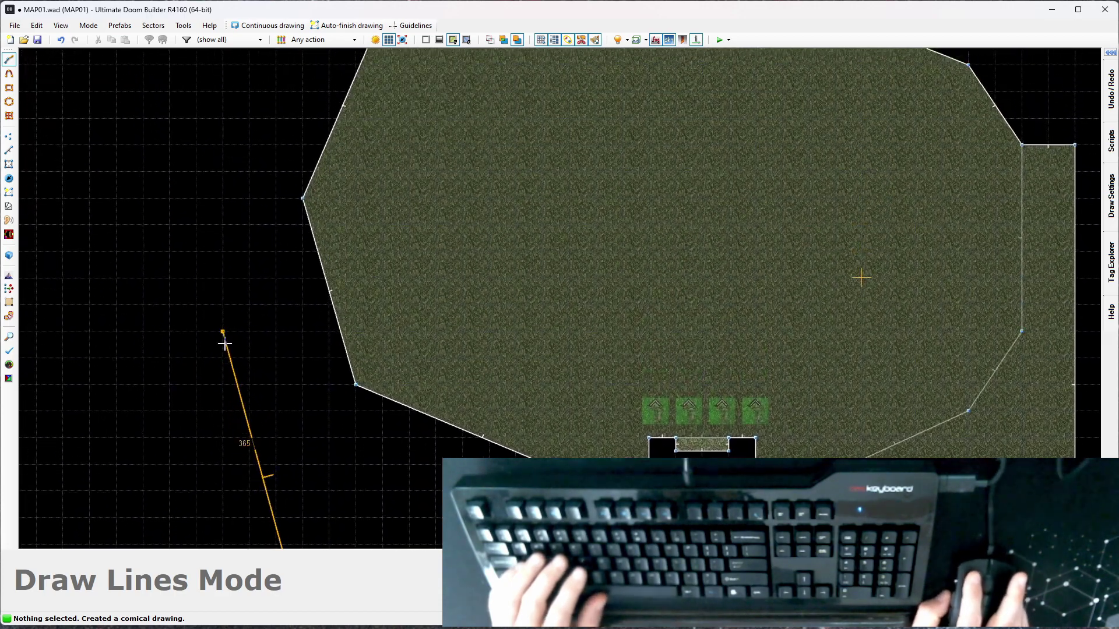
pyautogui.click(304, 200)
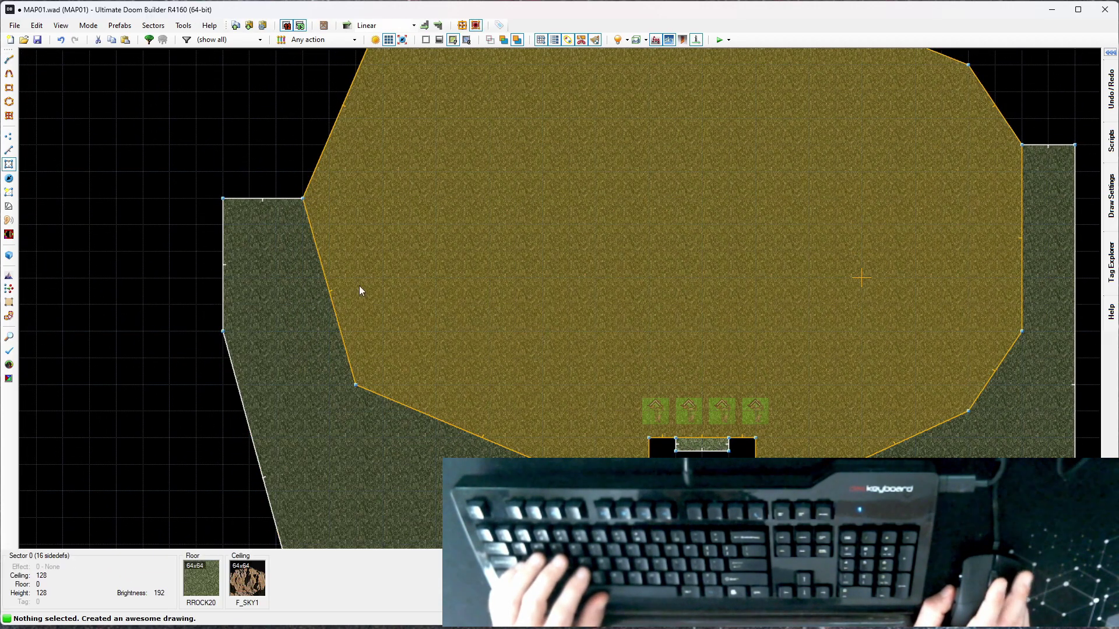
# Step: Apply the BROWN1 texture to the new side walls extending behind the alcove structure in the 3D view
pyautogui.press('Down')
pyautogui.press('Down')
pyautogui.press('Right')
pyautogui.press('w')
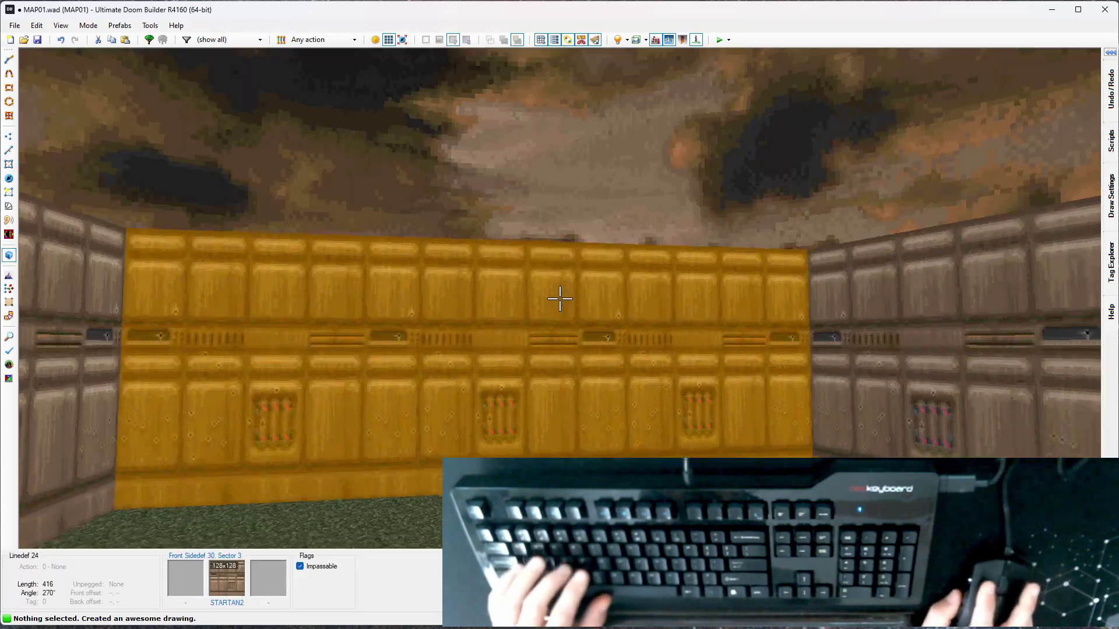
pyautogui.press('e')
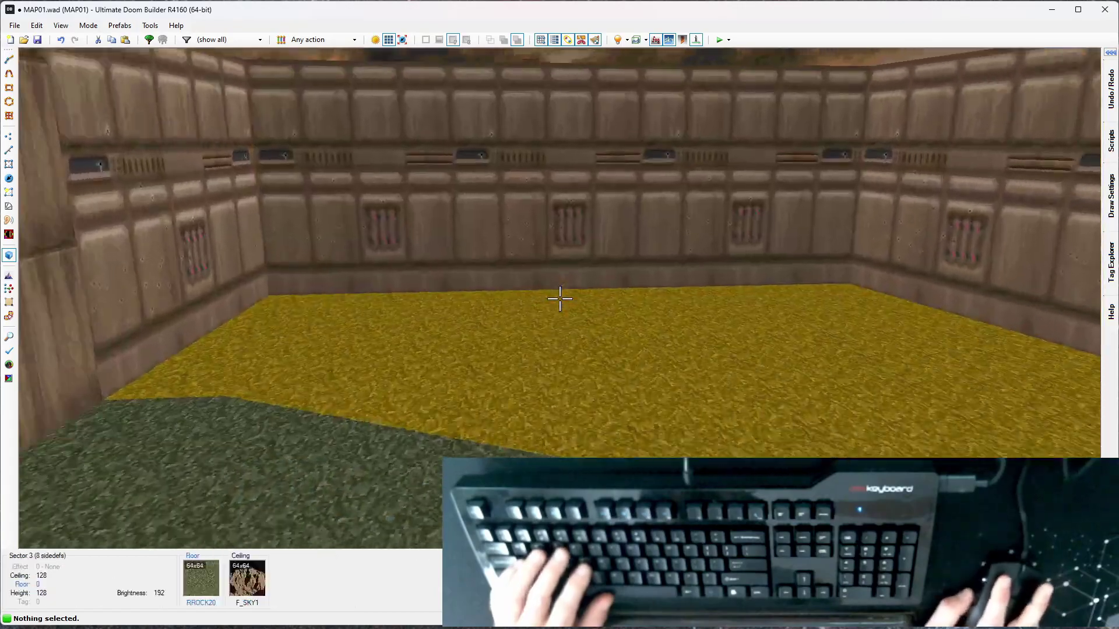
pyautogui.hotkey('ctrl', 'v')
pyautogui.press('e')
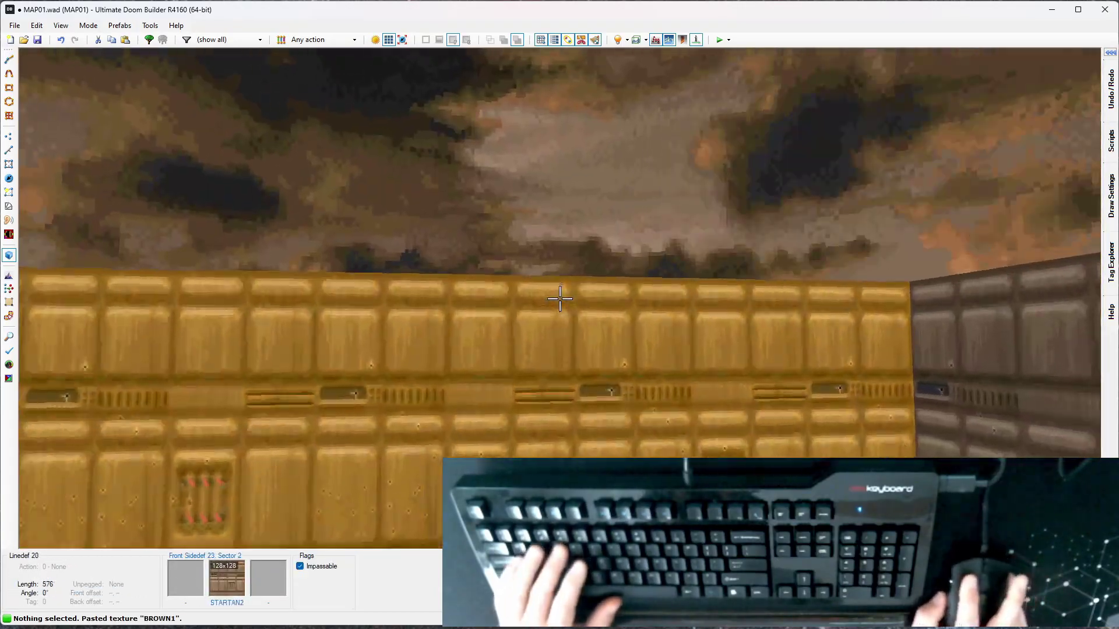
pyautogui.hotkey('ctrl', 'v')
pyautogui.press('w')
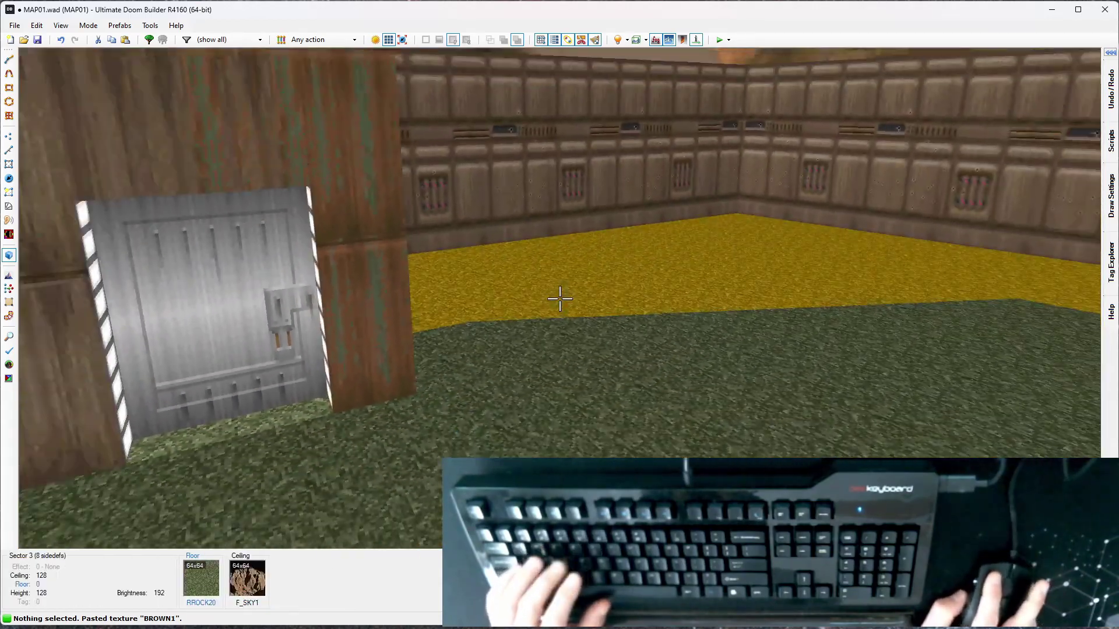
# Step: Raise the floors of both newly drawn sectors beside the alcove structure to height 88 and clear the selection
pyautogui.click(560, 298)
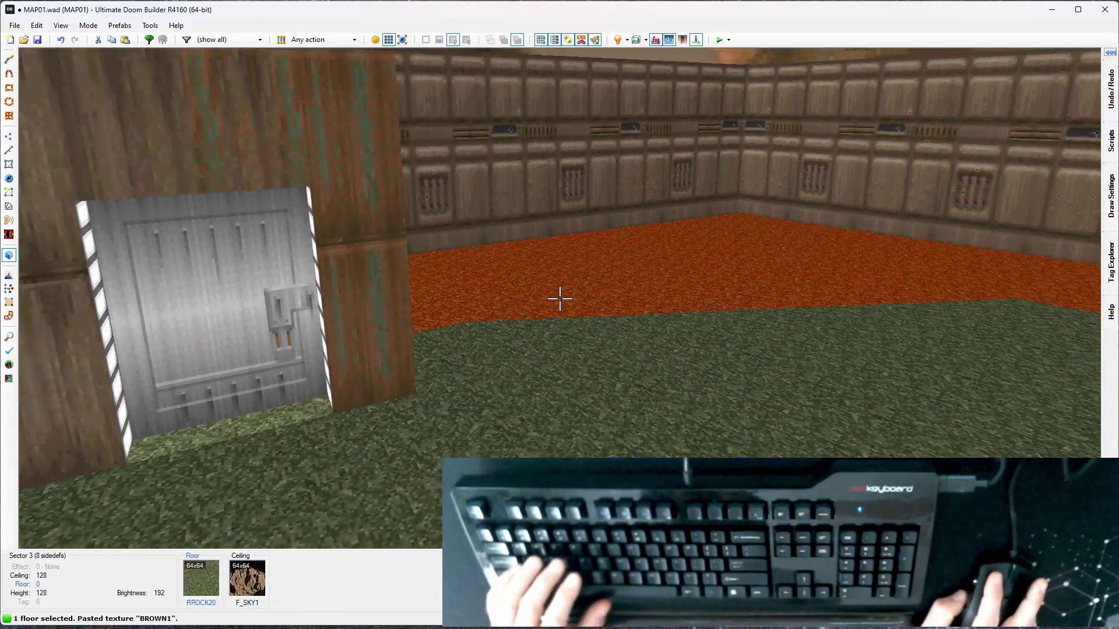
pyautogui.click(560, 299)
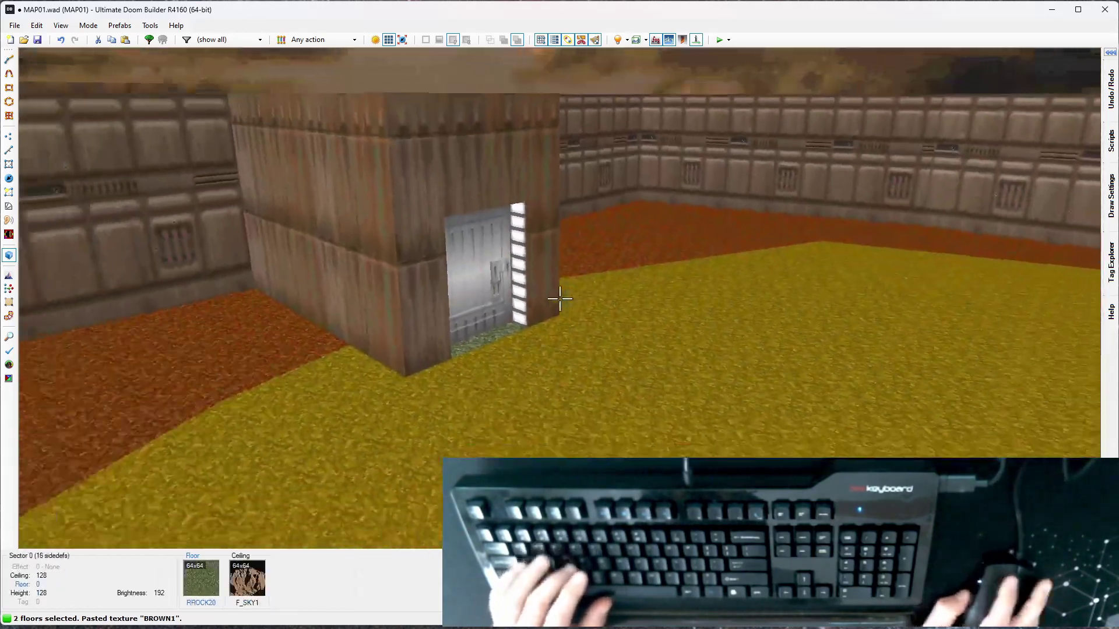
pyautogui.scroll(7, 560, 298)
pyautogui.scroll(4, 560, 298)
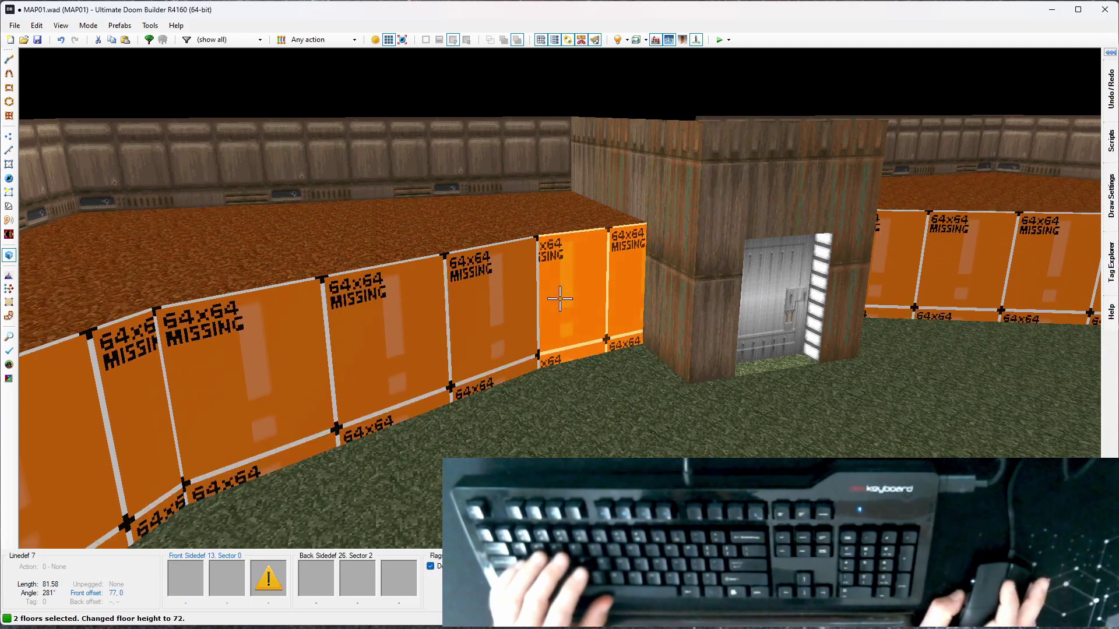
pyautogui.press('c')
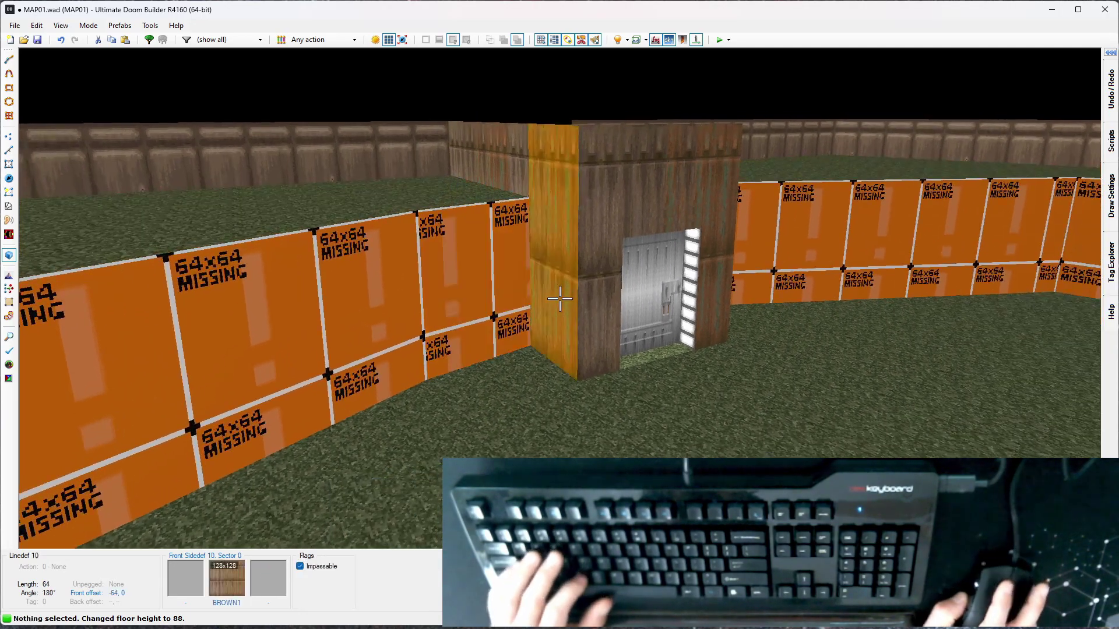
pyautogui.press('e')
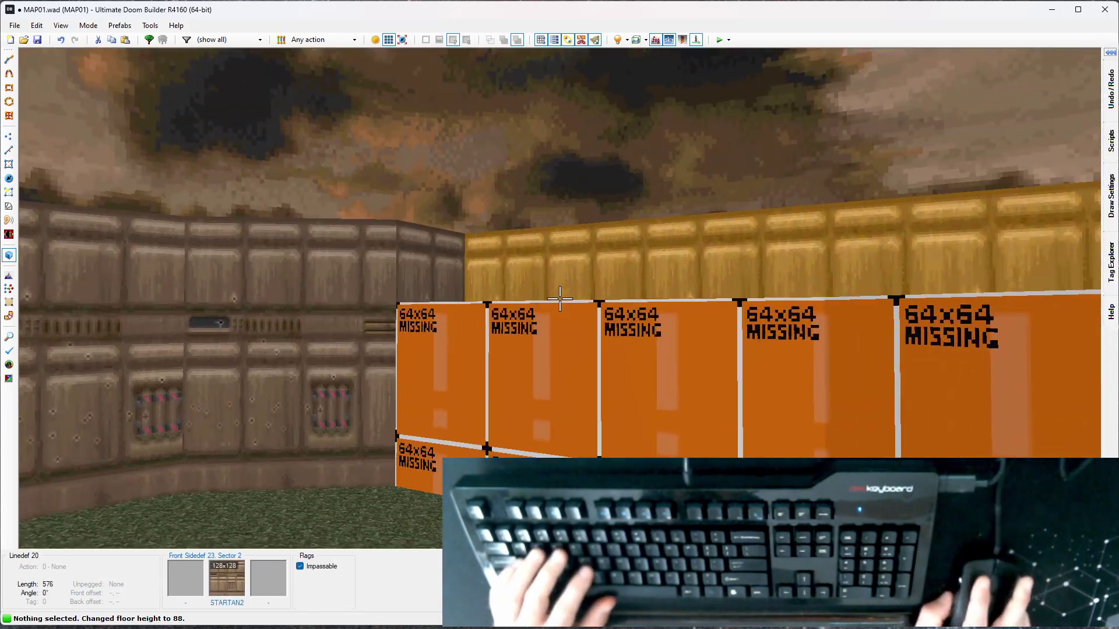
pyautogui.press('e')
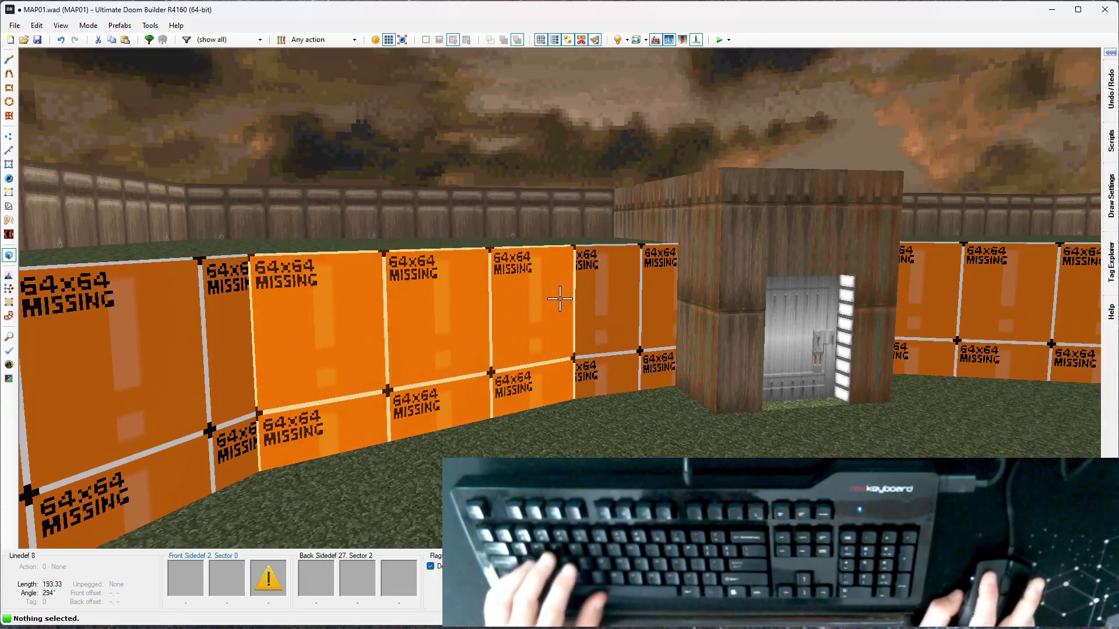
# Step: Apply BIGBRIK2 as the front lower texture on all seven untextured ledge walls on both sides of the alcove structure
pyautogui.keyDown('shift'); pyautogui.click(560, 298); pyautogui.keyUp('shift')
pyautogui.press('s')
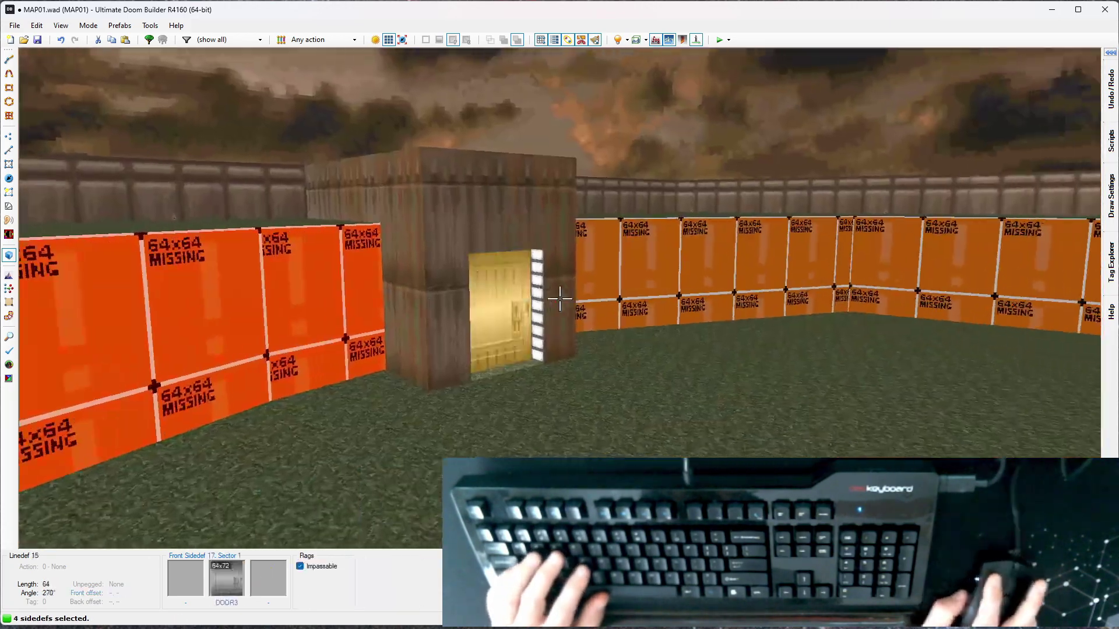
pyautogui.keyDown('shift'); pyautogui.click(559, 298); pyautogui.keyUp('shift')
pyautogui.rightClick(560, 298)
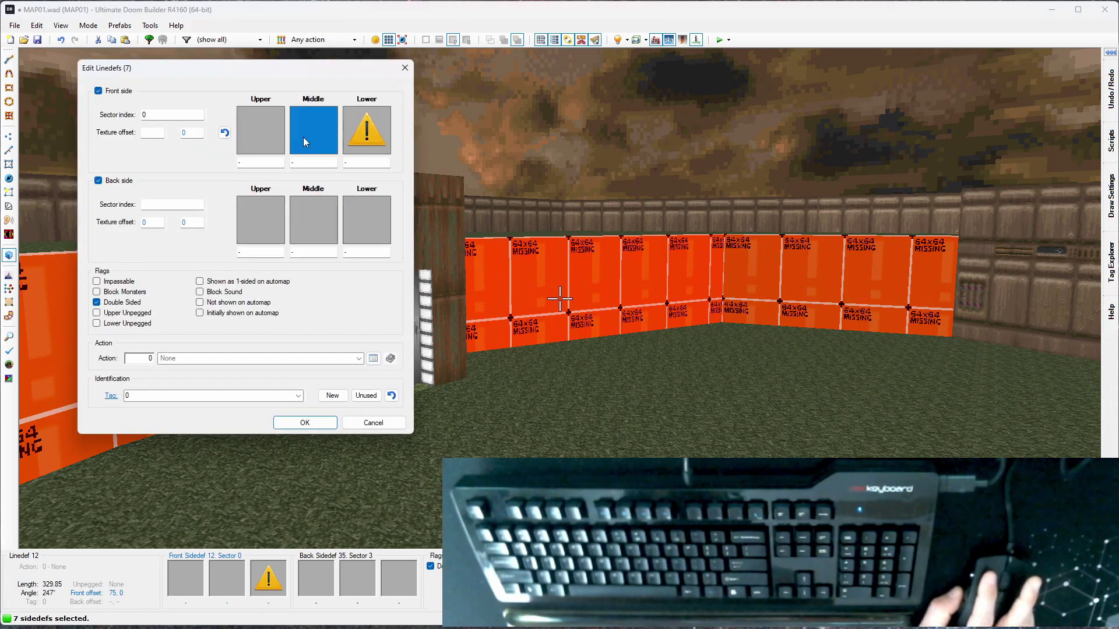
pyautogui.click(373, 132)
pyautogui.doubleClick(356, 228)
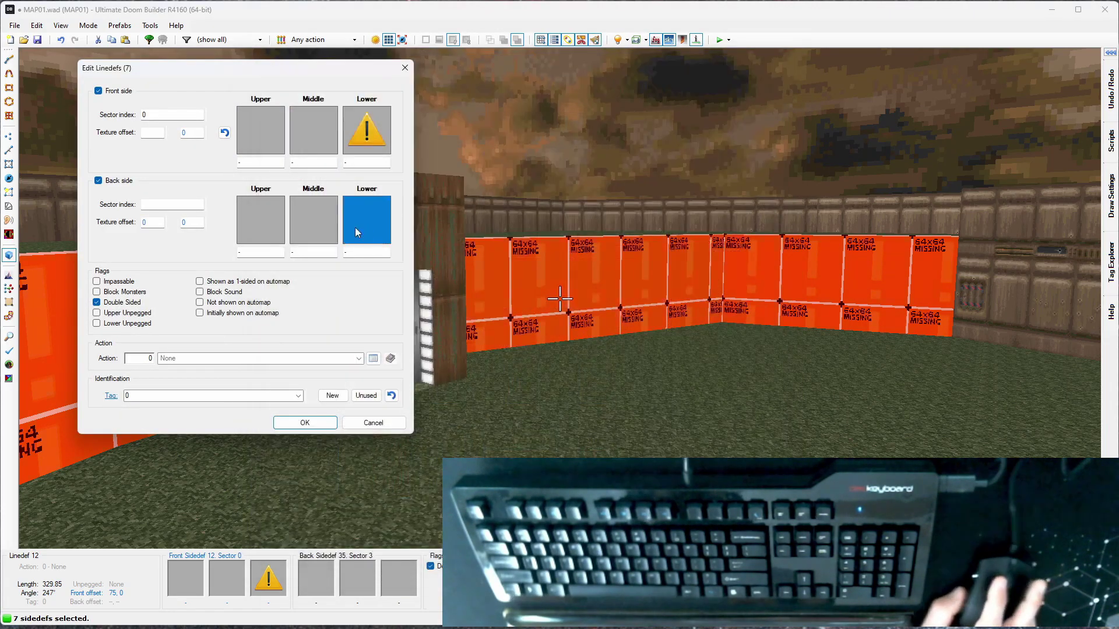
pyautogui.click(369, 130)
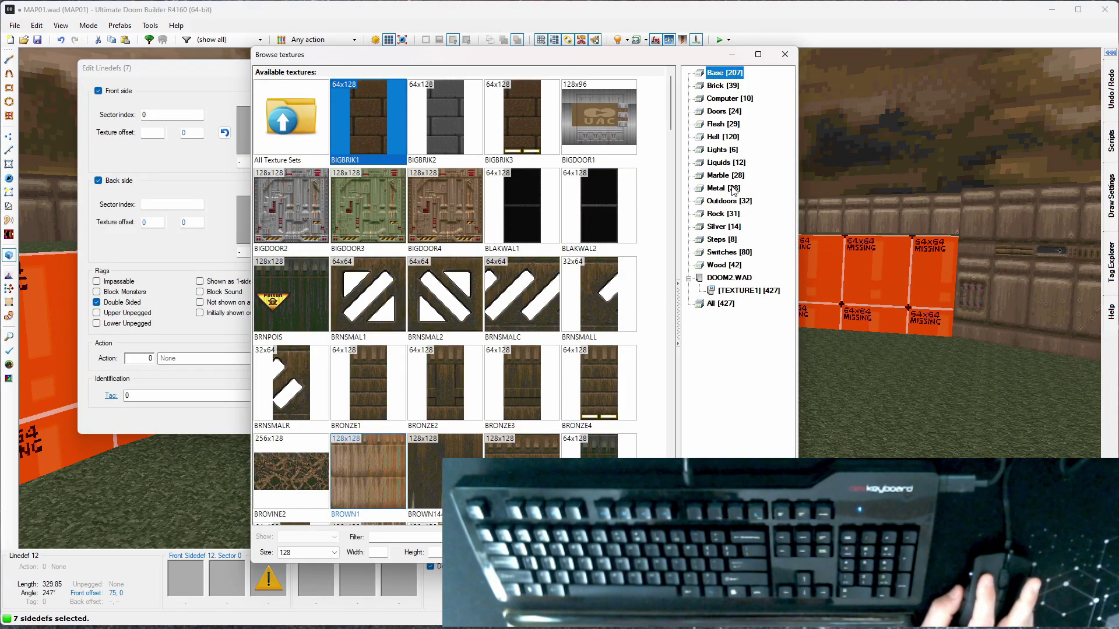
pyautogui.click(723, 86)
pyautogui.scroll(-5, 653, 347)
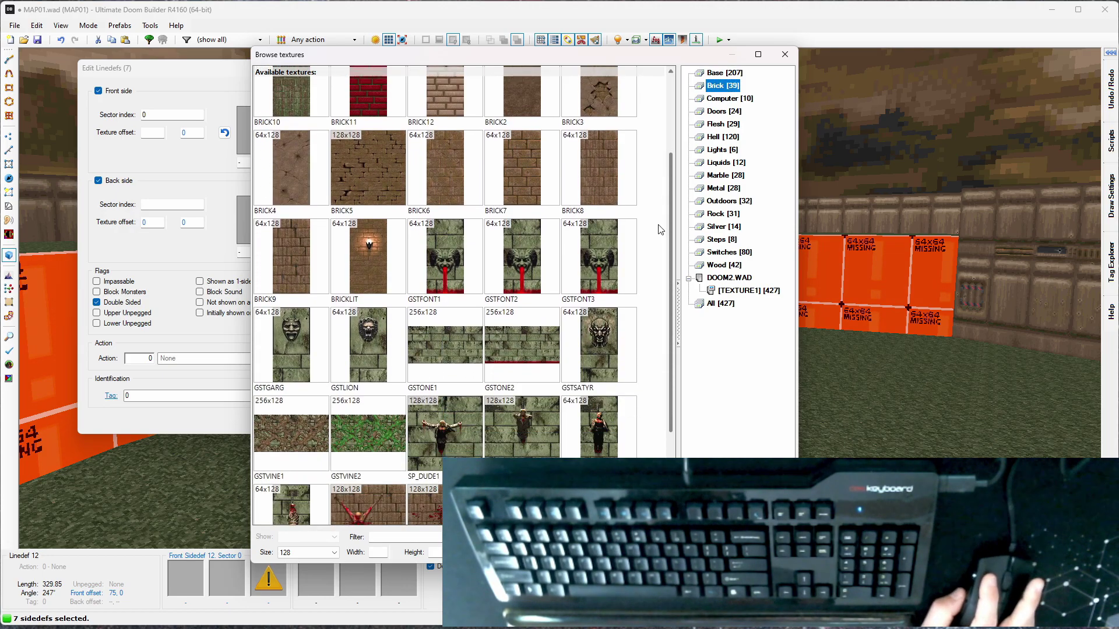
pyautogui.scroll(5, 650, 298)
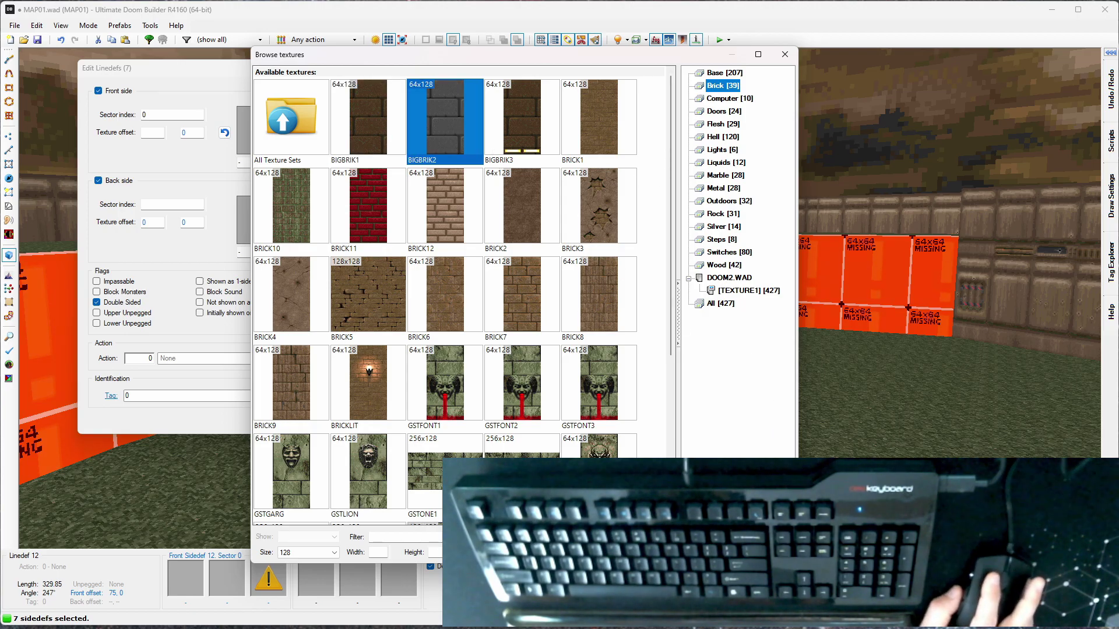
pyautogui.click(699, 551)
pyautogui.click(319, 422)
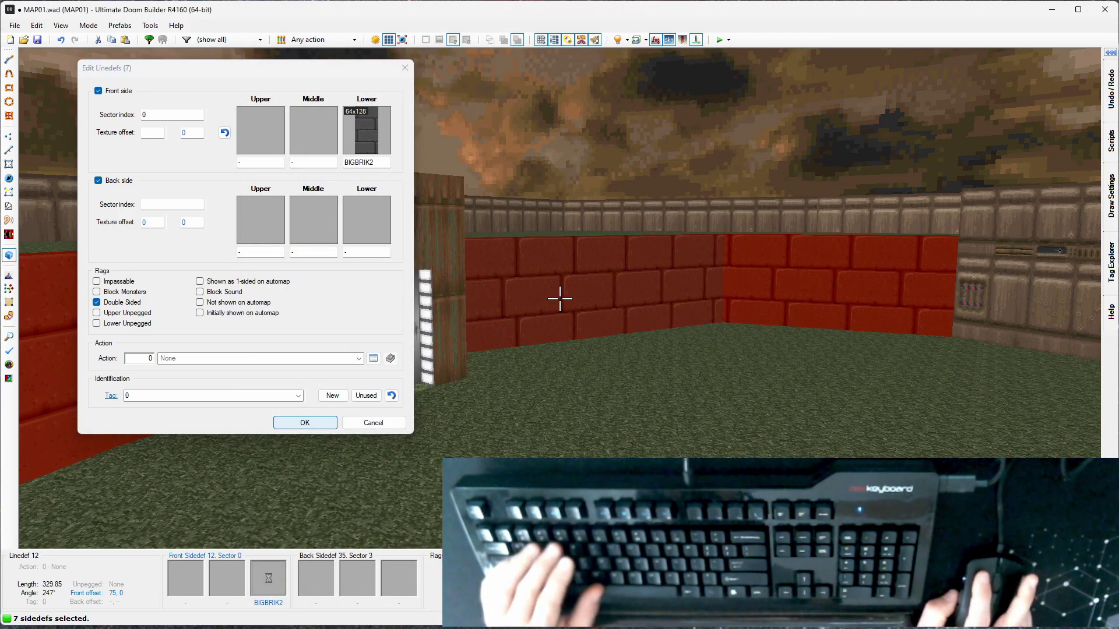
pyautogui.press('Return')
pyautogui.press('c')
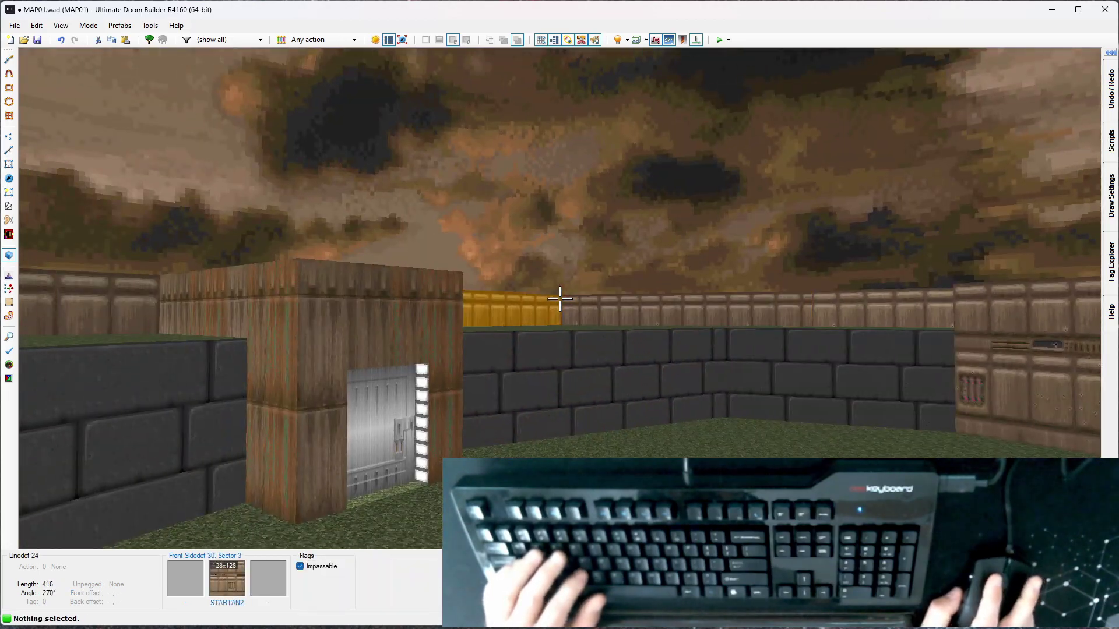
# Step: Draw an inner boundary line through the southeast ledge, from its outer northeast corner past its southeast corner to the alcove structure's outer corner
pyautogui.press('e')
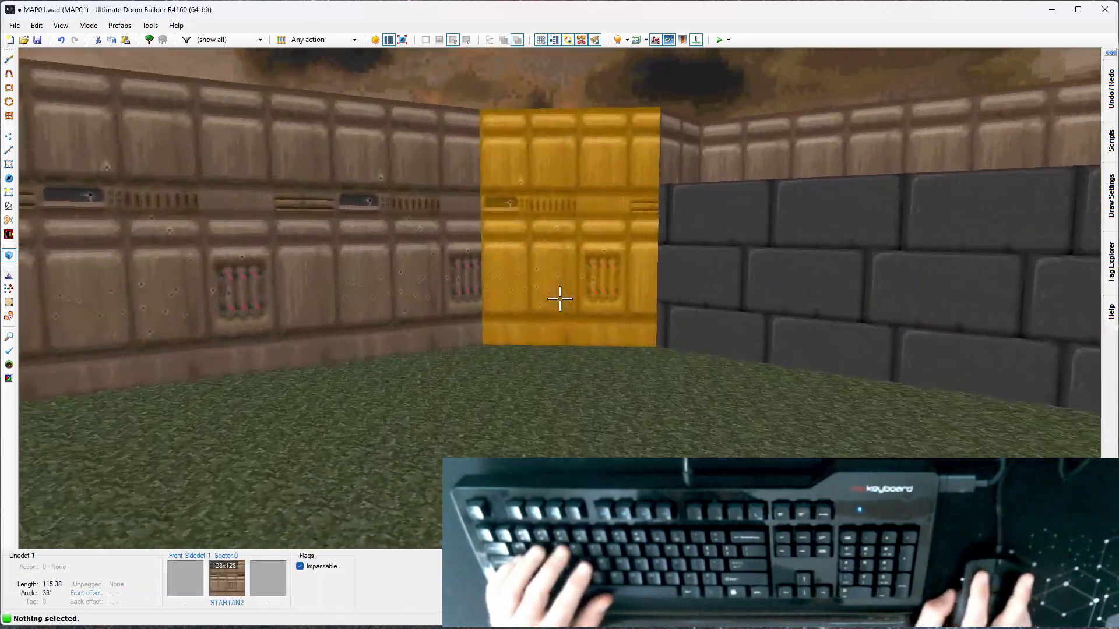
pyautogui.press('e')
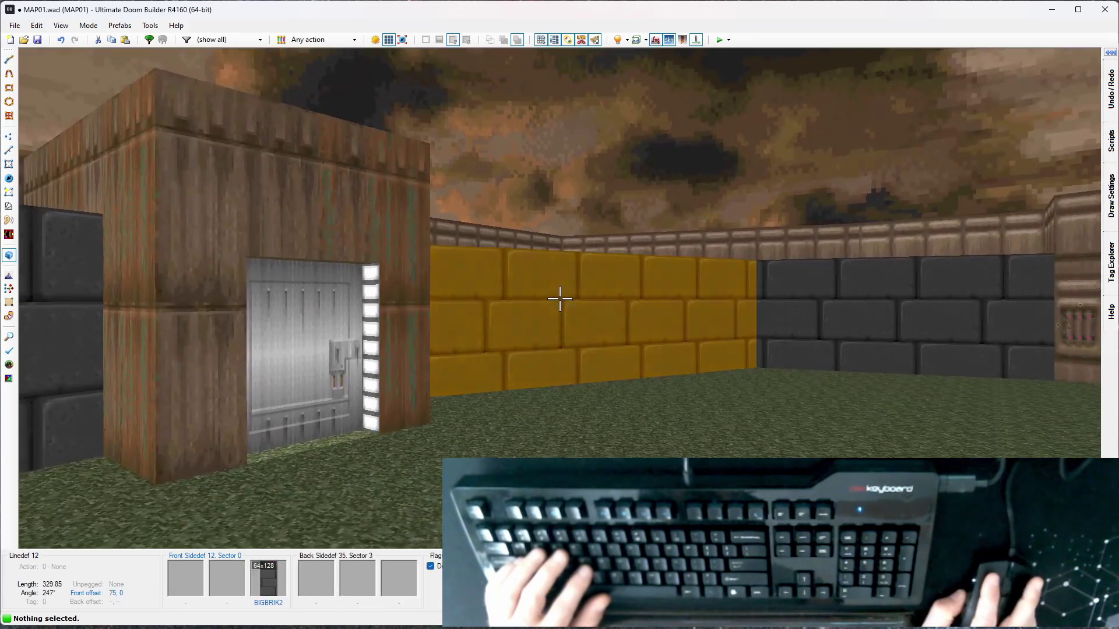
pyautogui.press('e')
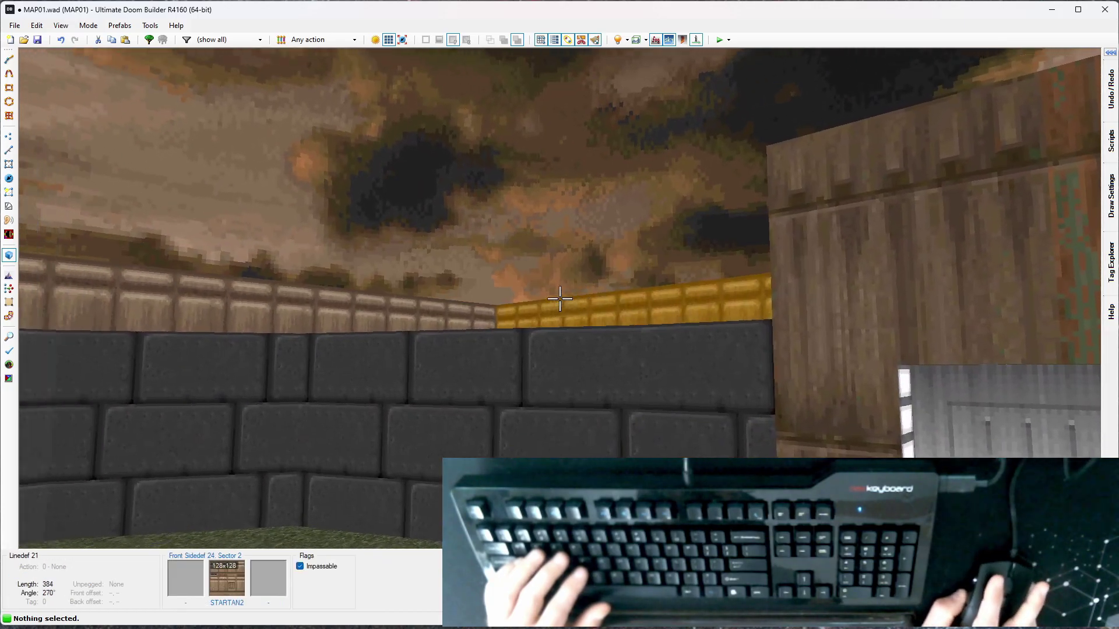
pyautogui.press('q')
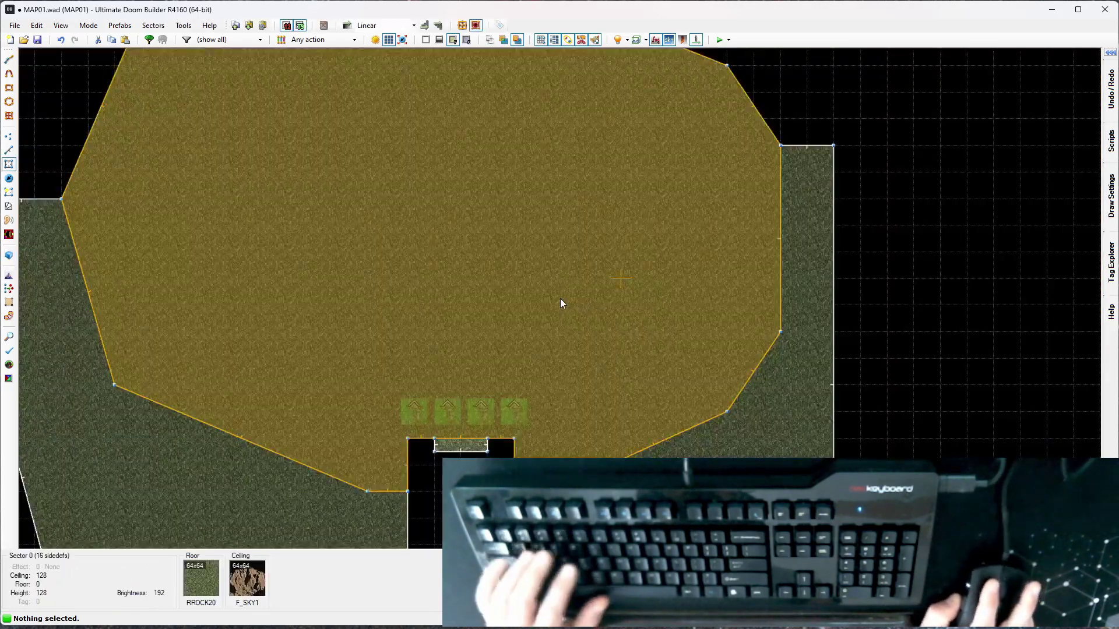
pyautogui.scroll(-3, 560, 299)
pyautogui.press('space')
pyautogui.scroll(2, 539, 201)
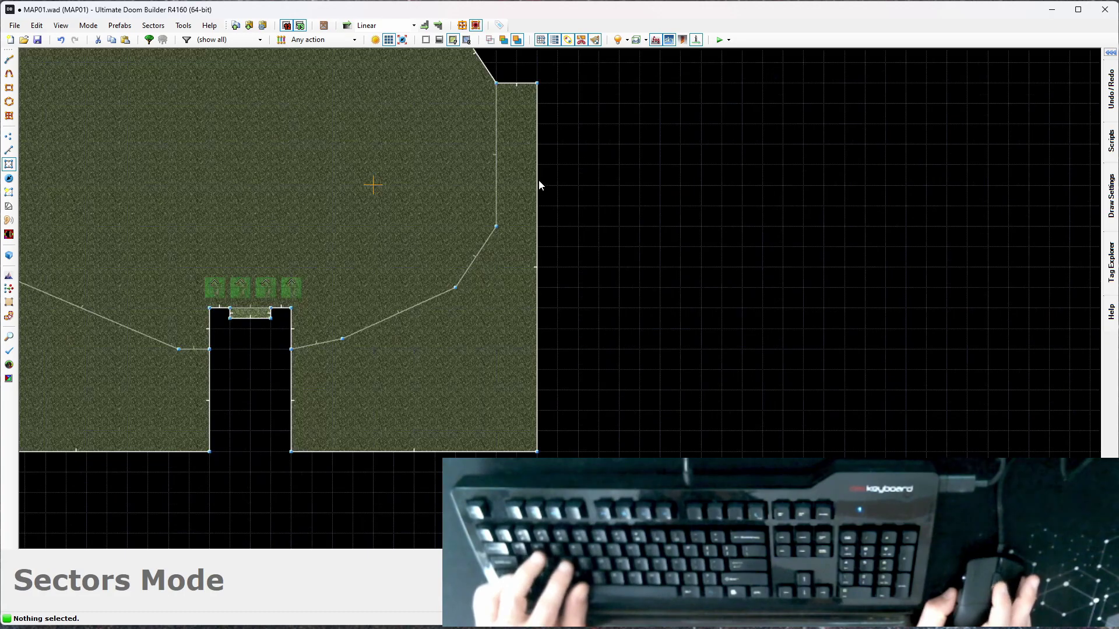
pyautogui.press('d')
pyautogui.scroll(2, 527, 105)
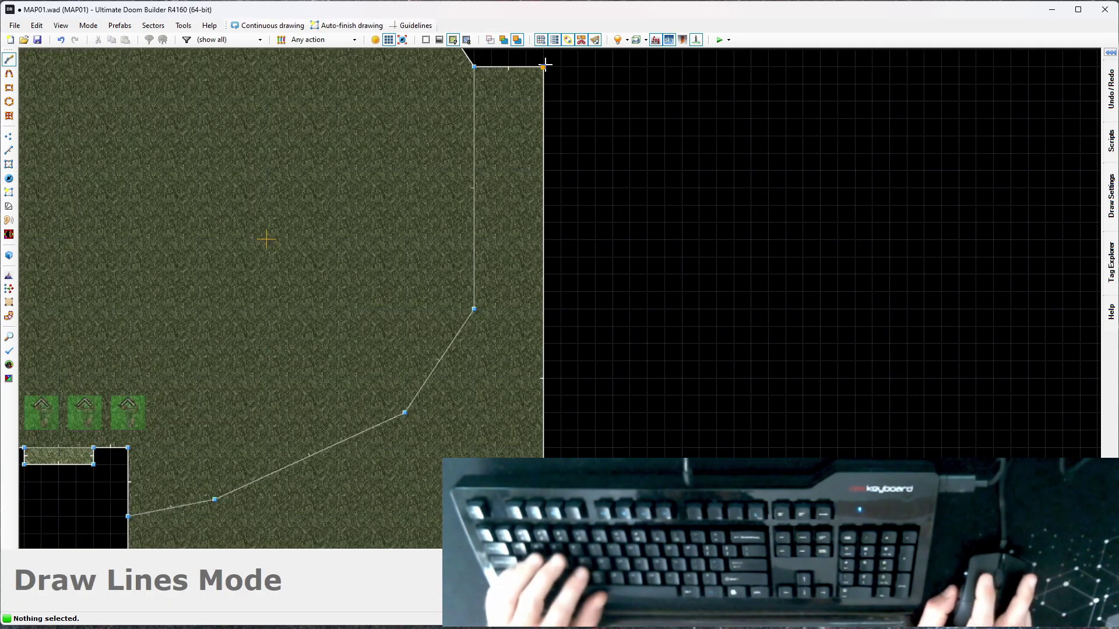
pyautogui.press('space')
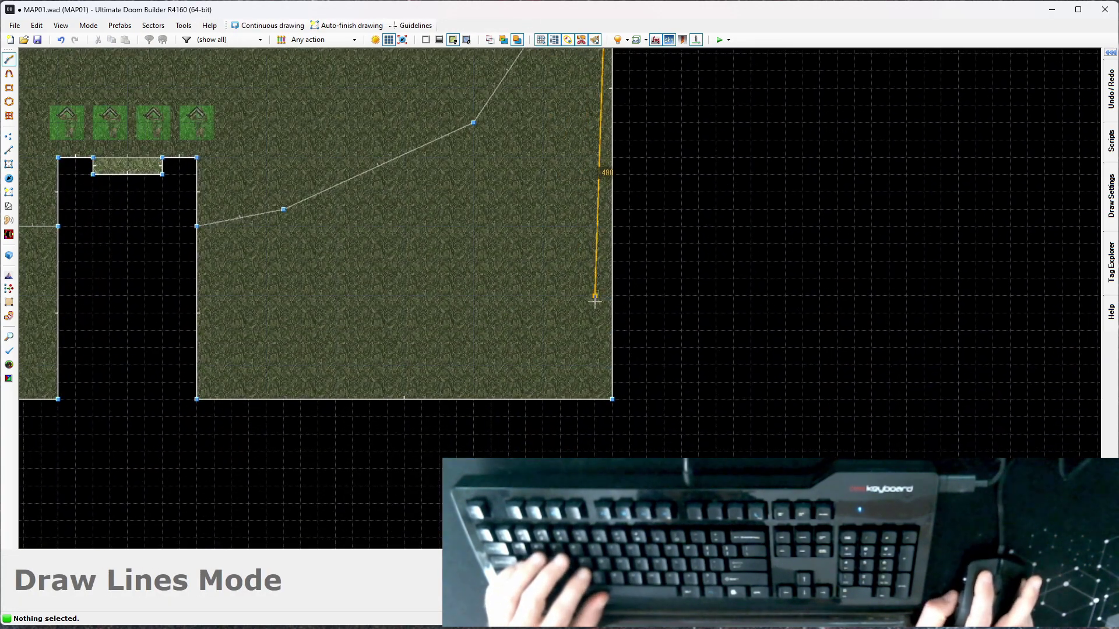
pyautogui.click(197, 400)
# Step: Draw a matching inner boundary line through the southwest ledge, from the alcove structure's outer corner to the ledge's outer northwest corner
pyautogui.moveTo(197, 400); pyautogui.dragTo(654, 246, button='middle')
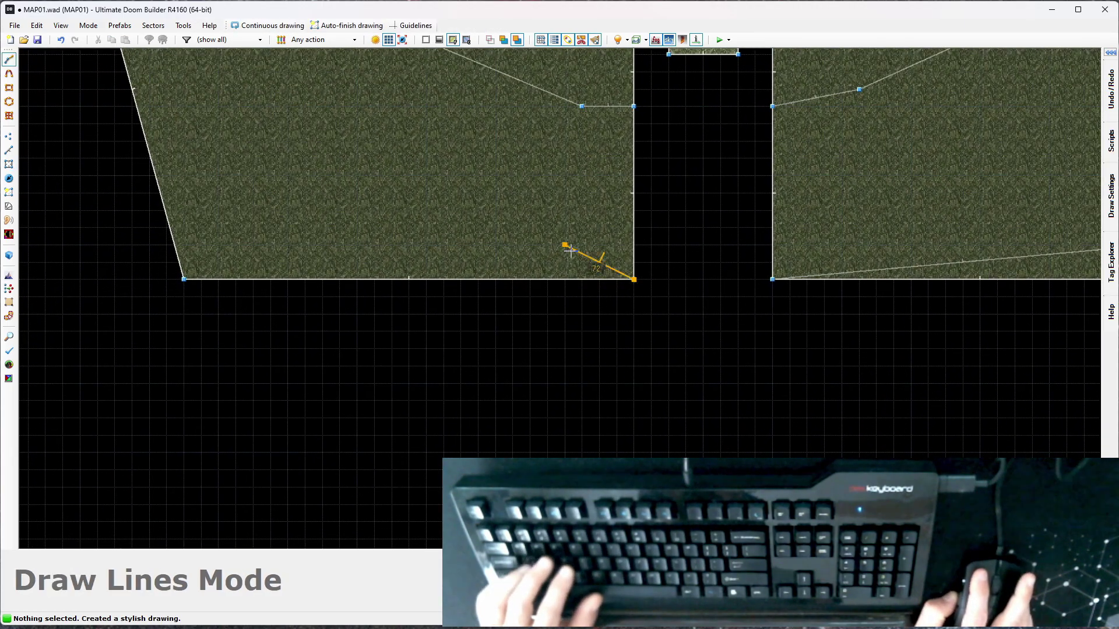
pyautogui.moveTo(194, 222); pyautogui.dragTo(295, 285, button='middle')
pyautogui.click(320, 289)
pyautogui.moveTo(290, 110); pyautogui.dragTo(280, 388, button='middle')
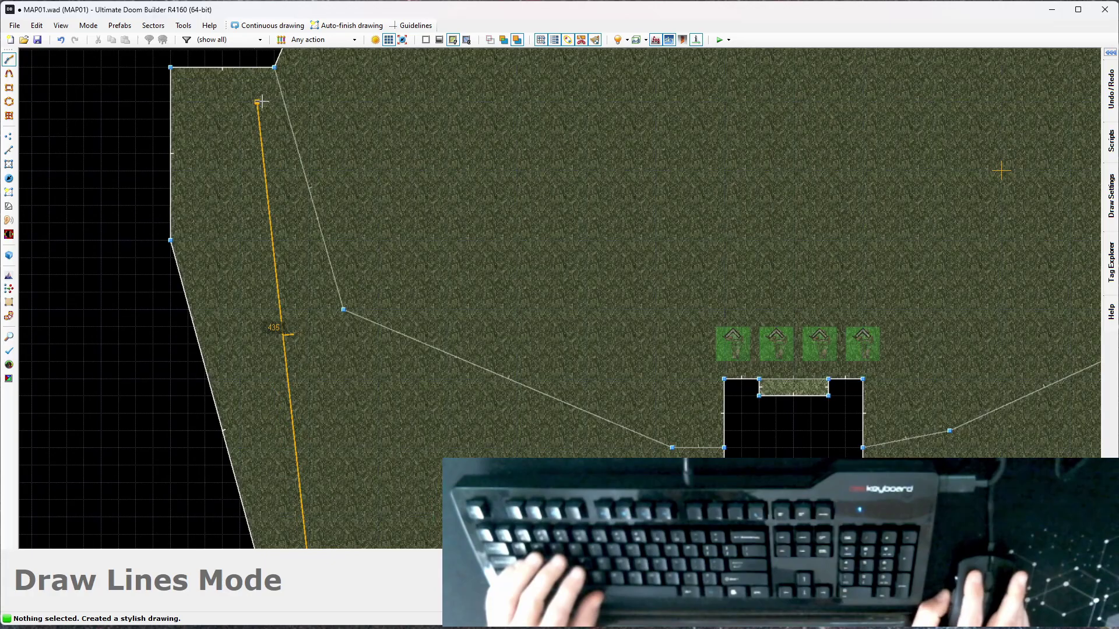
pyautogui.click(174, 66)
pyautogui.rightClick(173, 66)
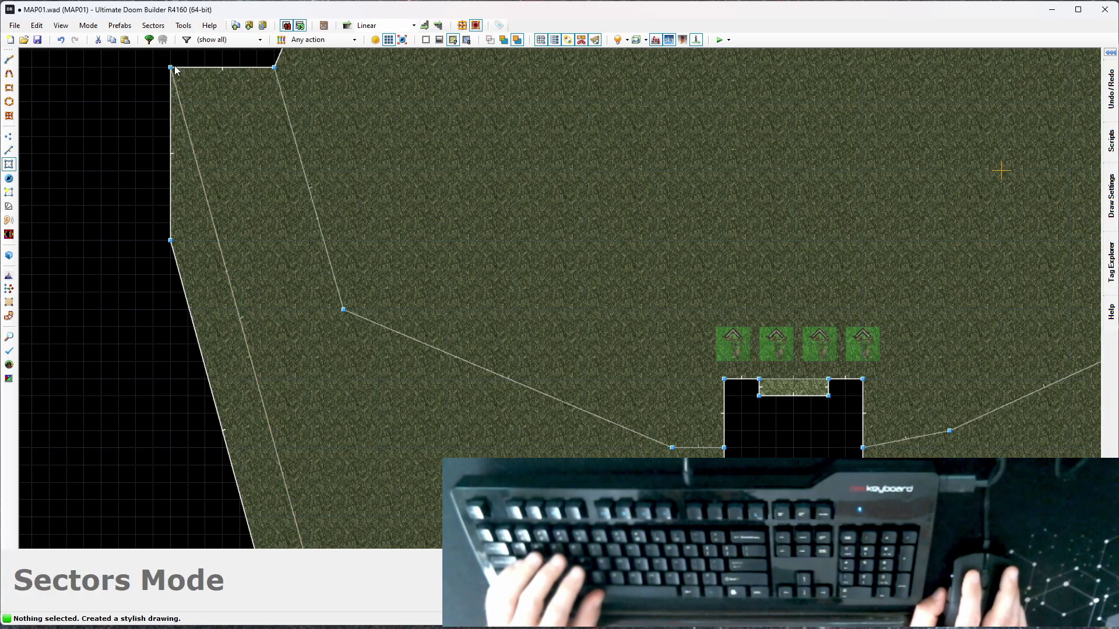
# Step: Merge the west ledge's middle outer vertex into its outer northwest corner so the outer edge runs straight
pyautogui.press('space')
pyautogui.press('v')
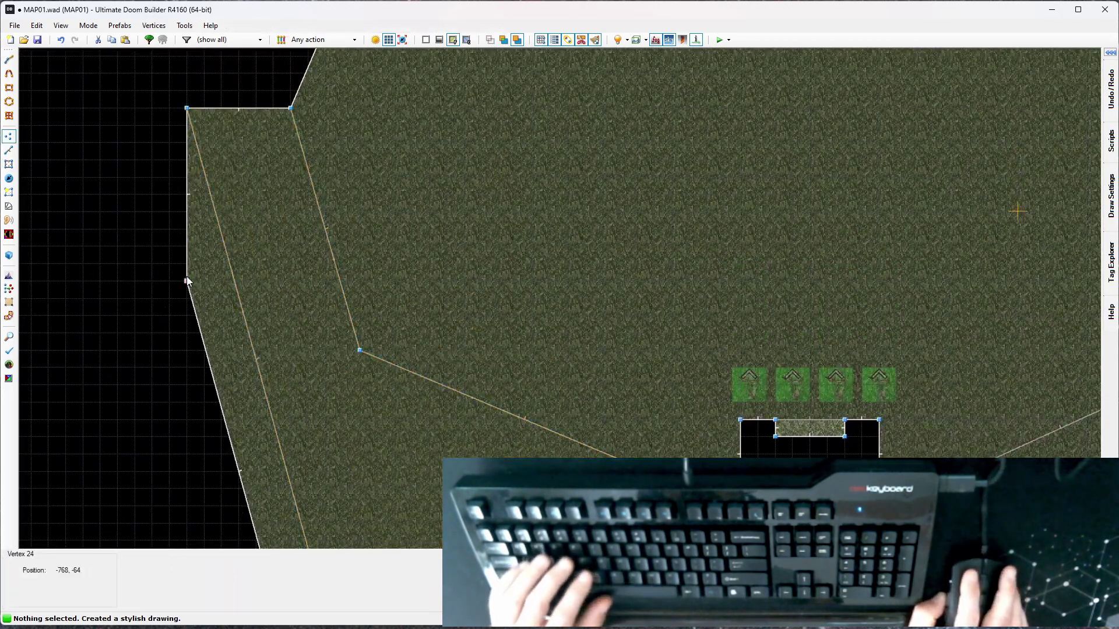
pyautogui.moveTo(187, 103); pyautogui.dragTo(188, 108, button='right')
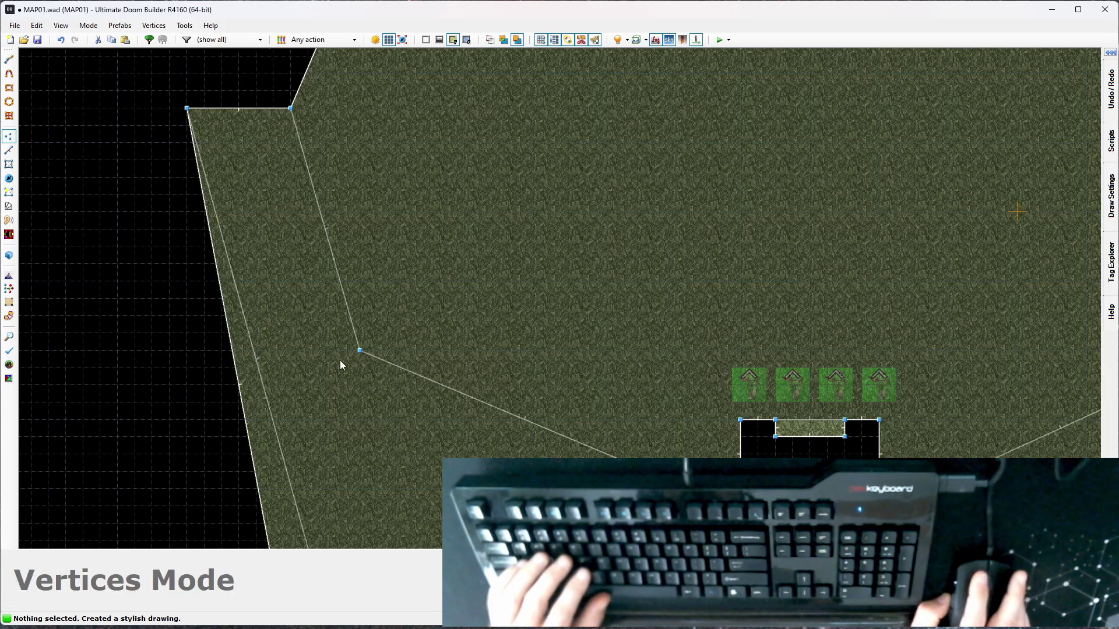
pyautogui.moveTo(281, 290); pyautogui.dragTo(184, 88, button='middle')
# Step: Lower the ceilings of both thin outer border sectors behind the ledges to height 88 and clear the selection
pyautogui.press('s')
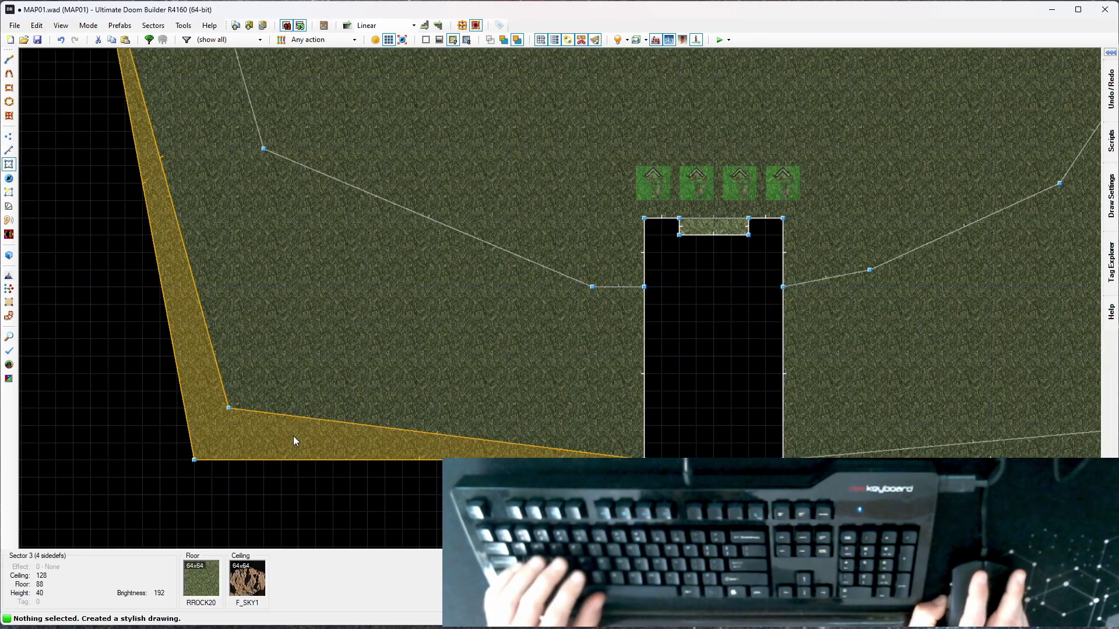
pyautogui.scroll(-1, 292, 435)
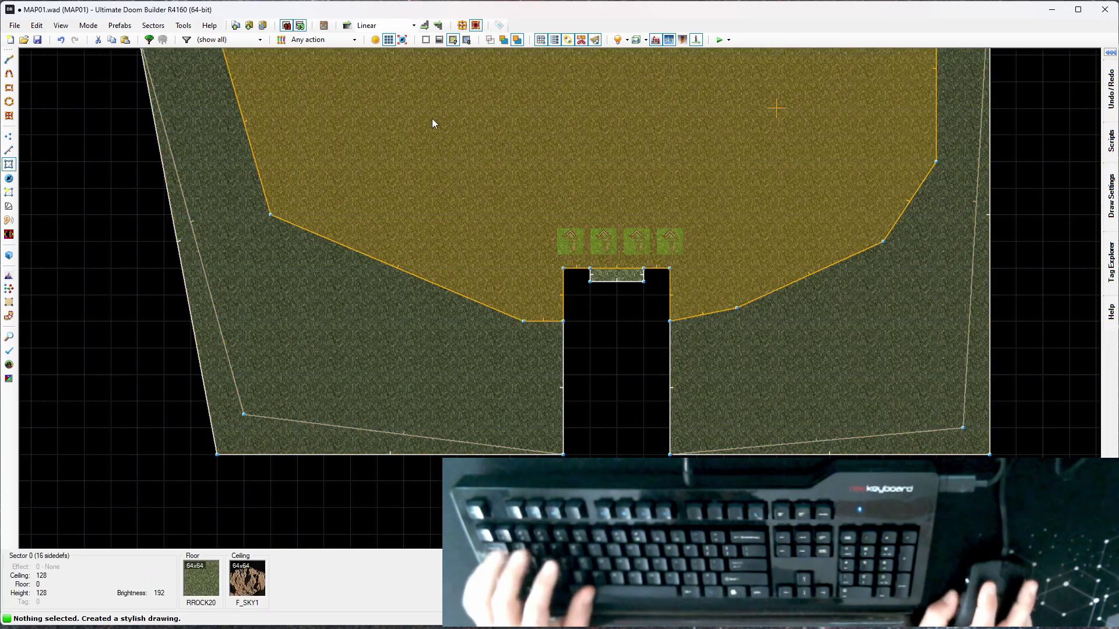
pyautogui.press('w')
pyautogui.press('e')
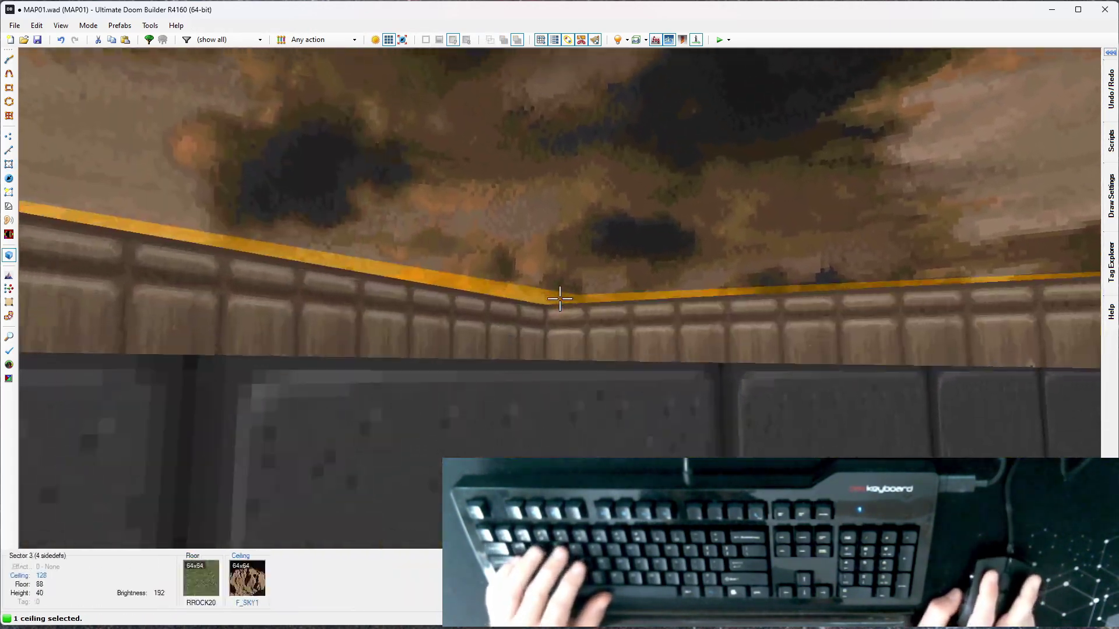
pyautogui.click(560, 298)
pyautogui.click(559, 298)
pyautogui.press('e')
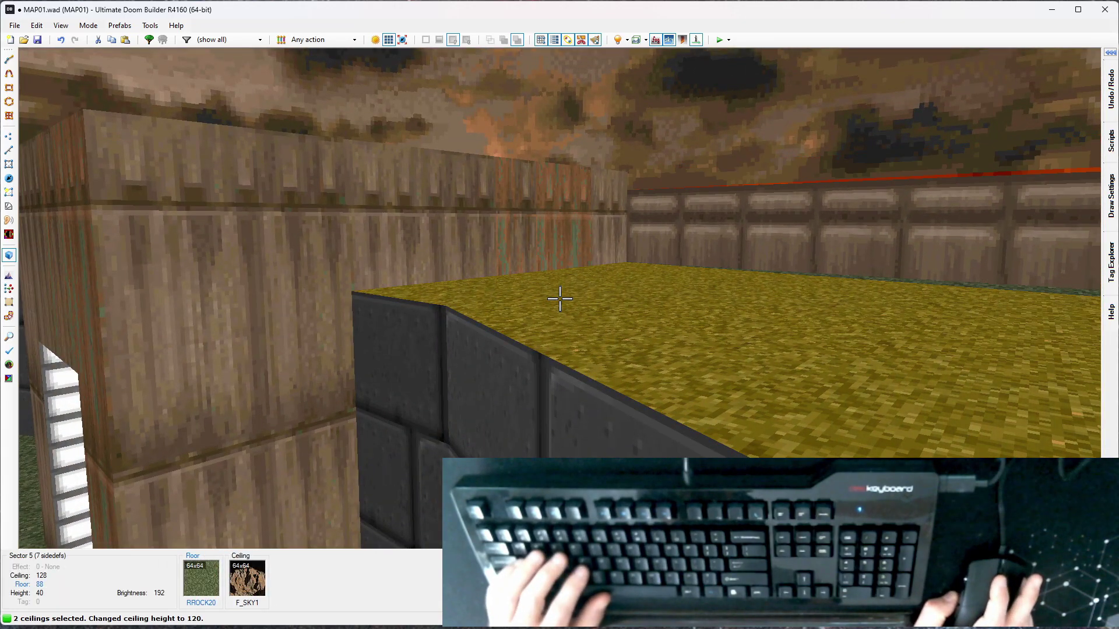
pyautogui.scroll(-2, 559, 298)
pyautogui.scroll(-1, 560, 298)
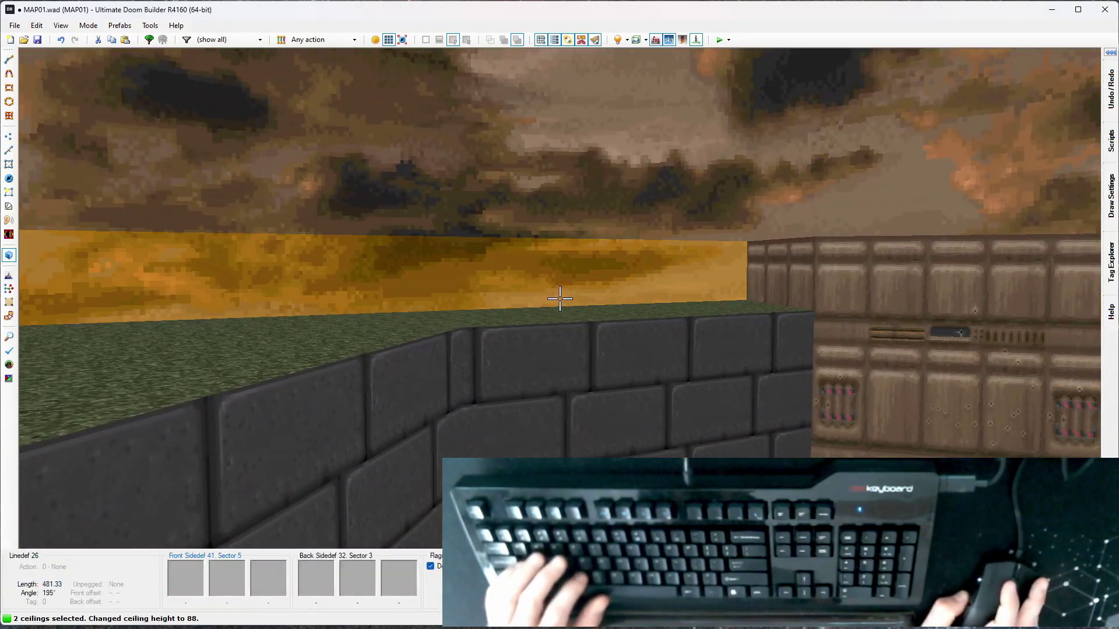
pyautogui.press('c')
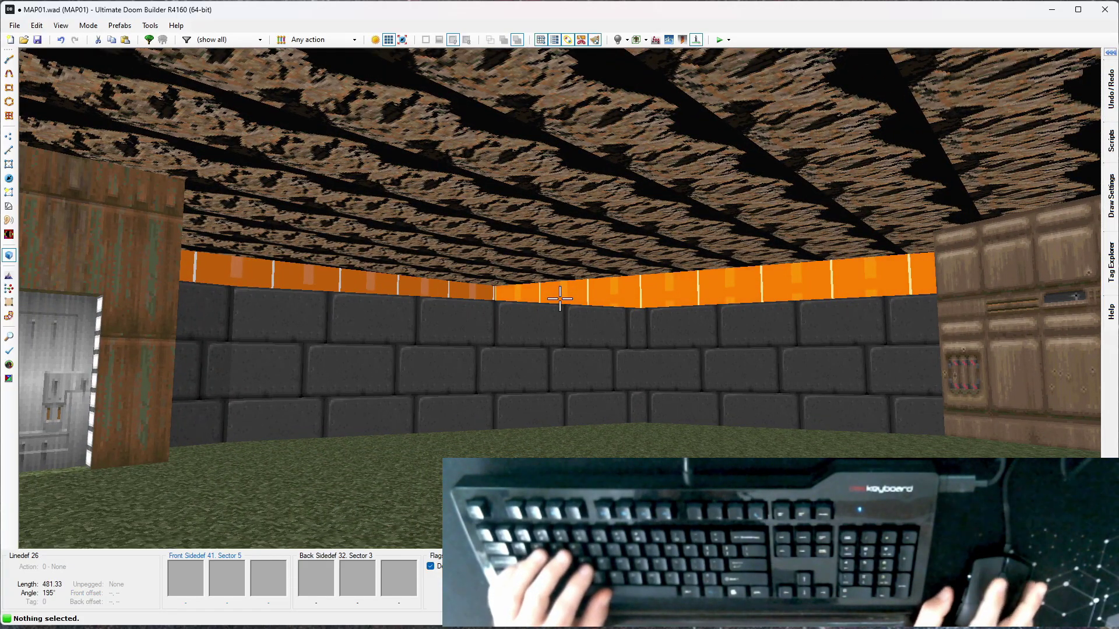
# Step: Inspect the lowered ceiling edges above the ledges without sky rendering, and restore the enhanced rendering effects
pyautogui.press('e')
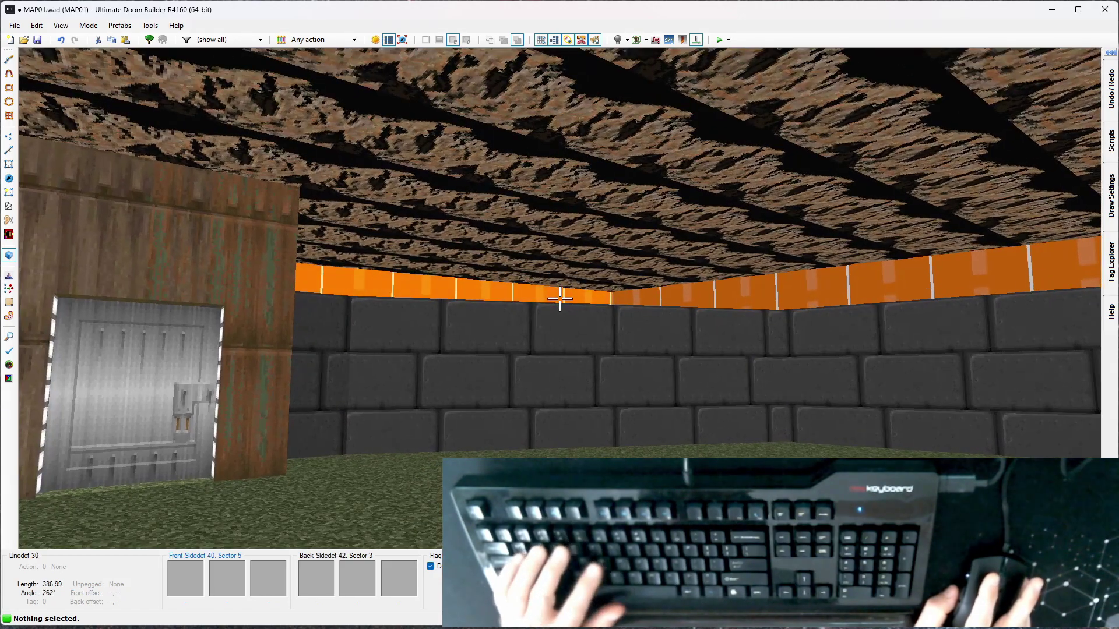
pyautogui.press('e')
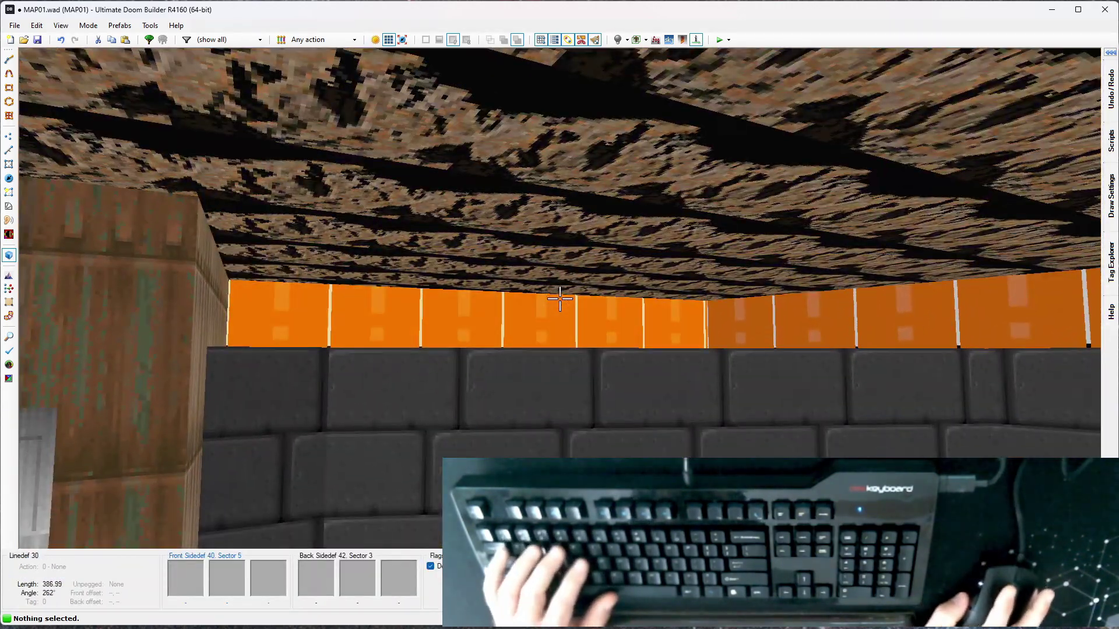
pyautogui.press('Tab')
pyautogui.press('e')
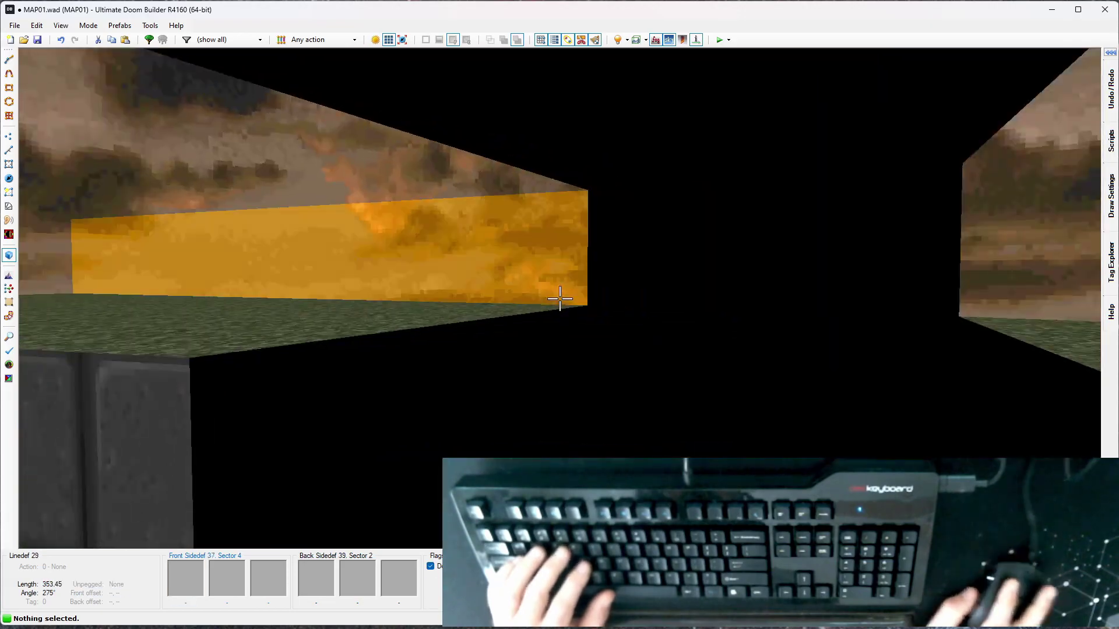
pyautogui.press('e')
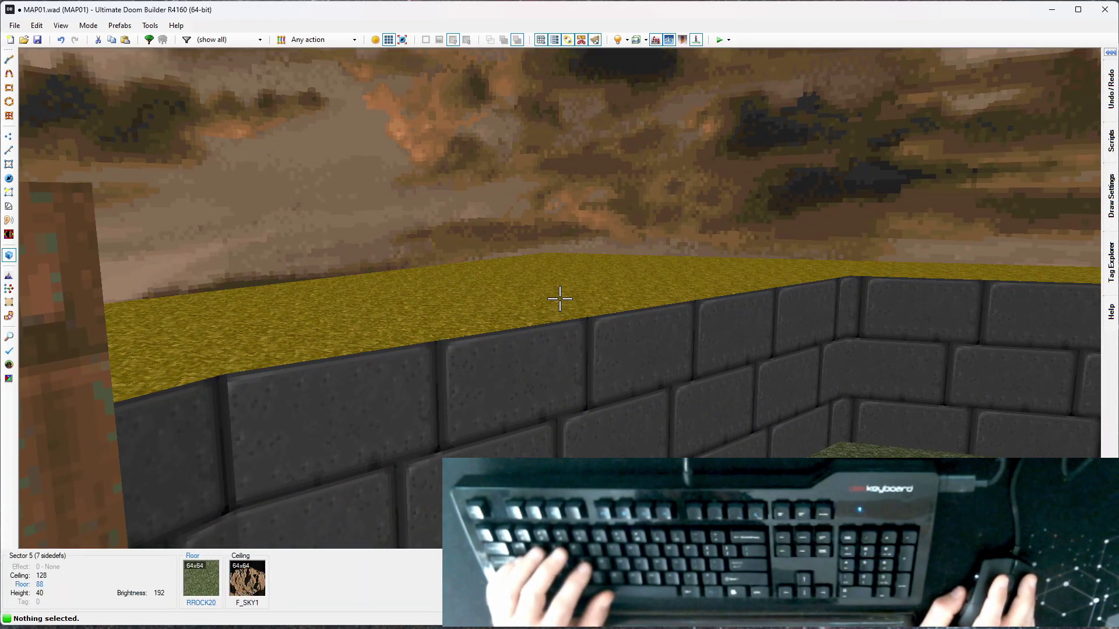
# Step: Set the floor texture of both raised ledge sectors beside the alcove structure to FLAT1
pyautogui.rightClick(559, 299)
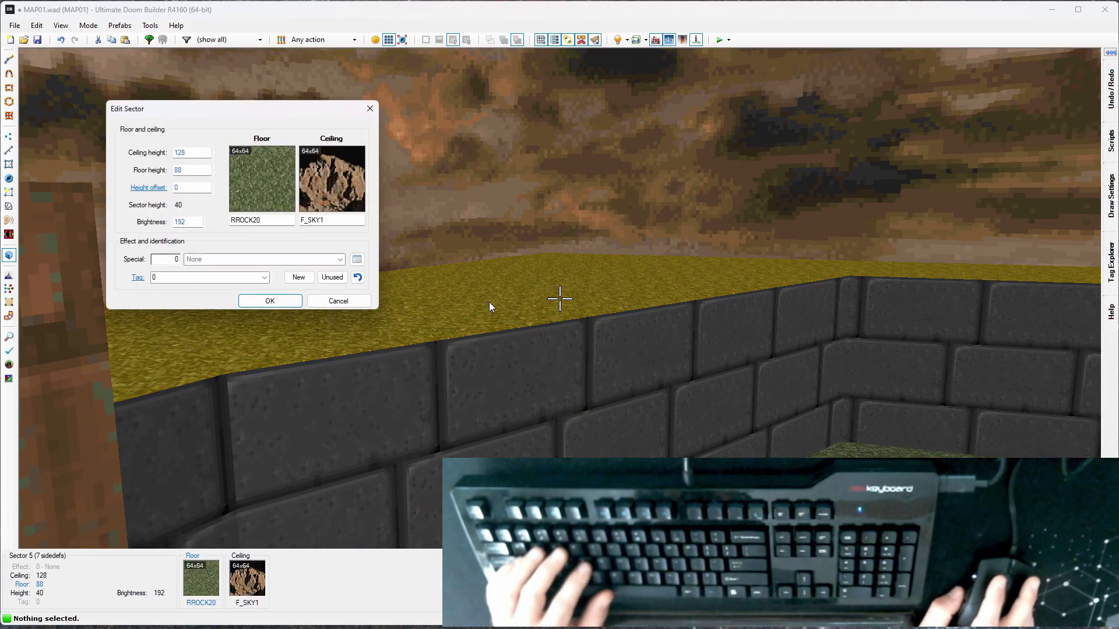
pyautogui.press('Escape')
pyautogui.click(560, 298)
pyautogui.press('e')
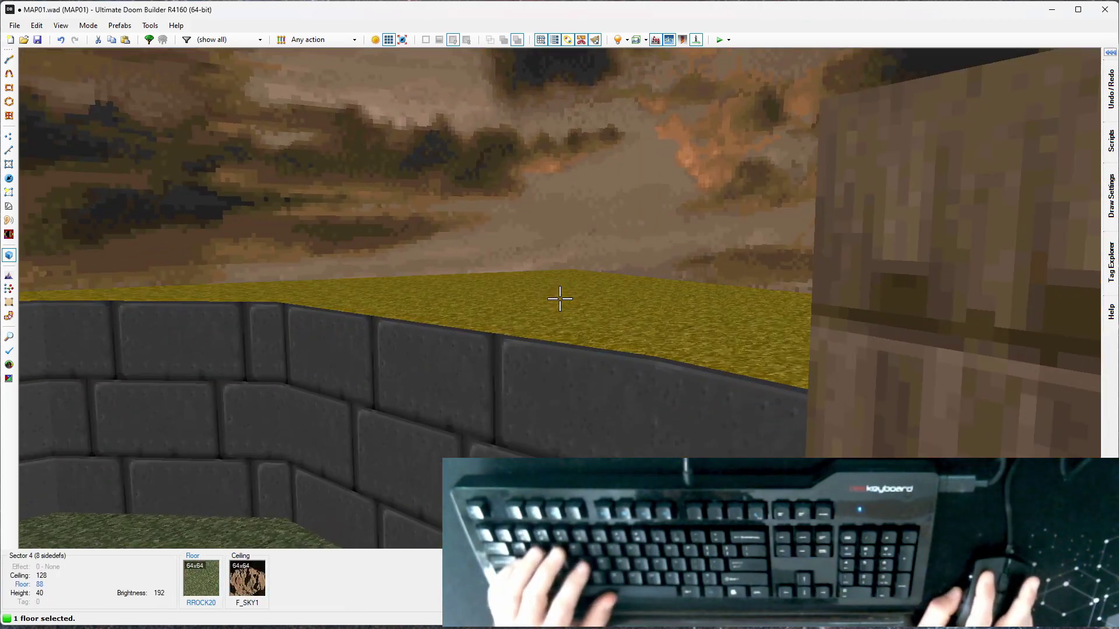
pyautogui.click(560, 298)
pyautogui.rightClick(560, 299)
pyautogui.click(257, 181)
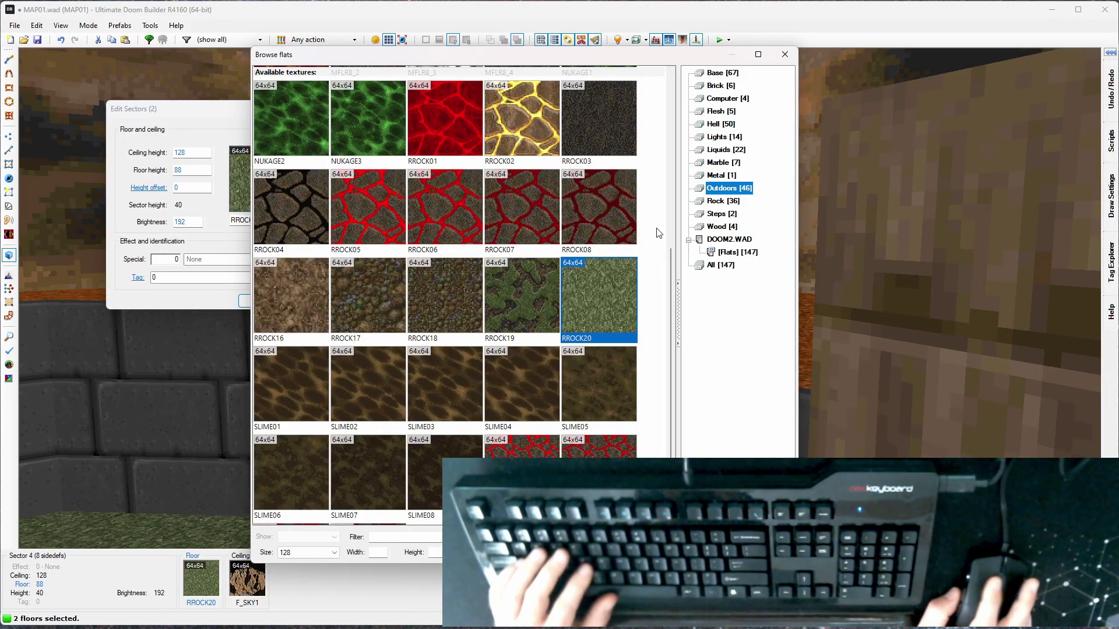
pyautogui.scroll(-1, 602, 375)
pyautogui.scroll(5, 603, 374)
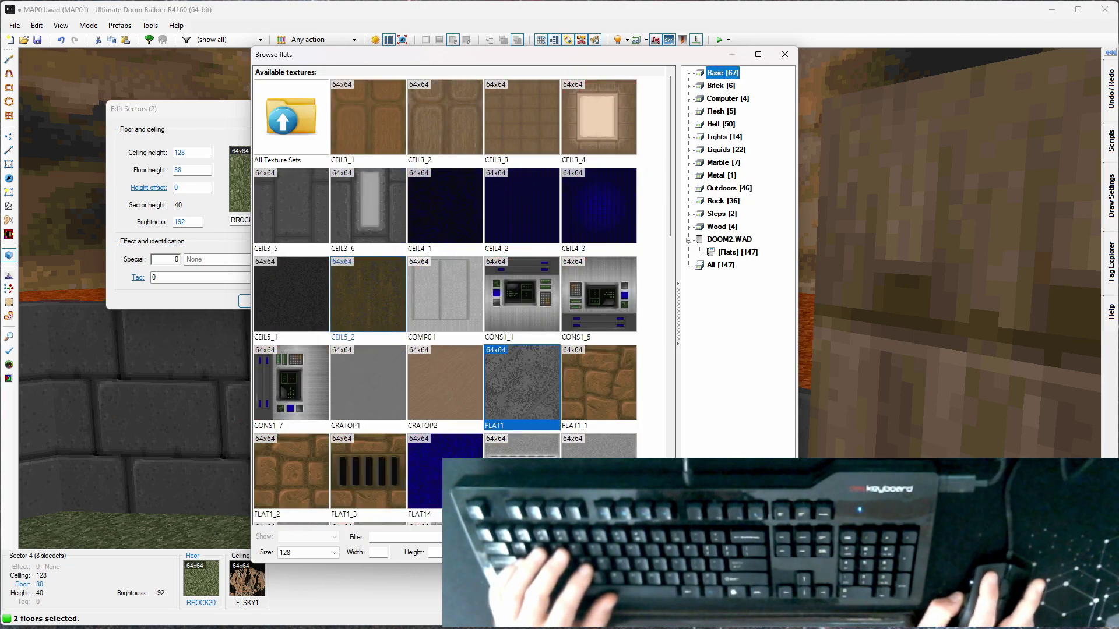
pyautogui.press('Return')
pyautogui.click(269, 301)
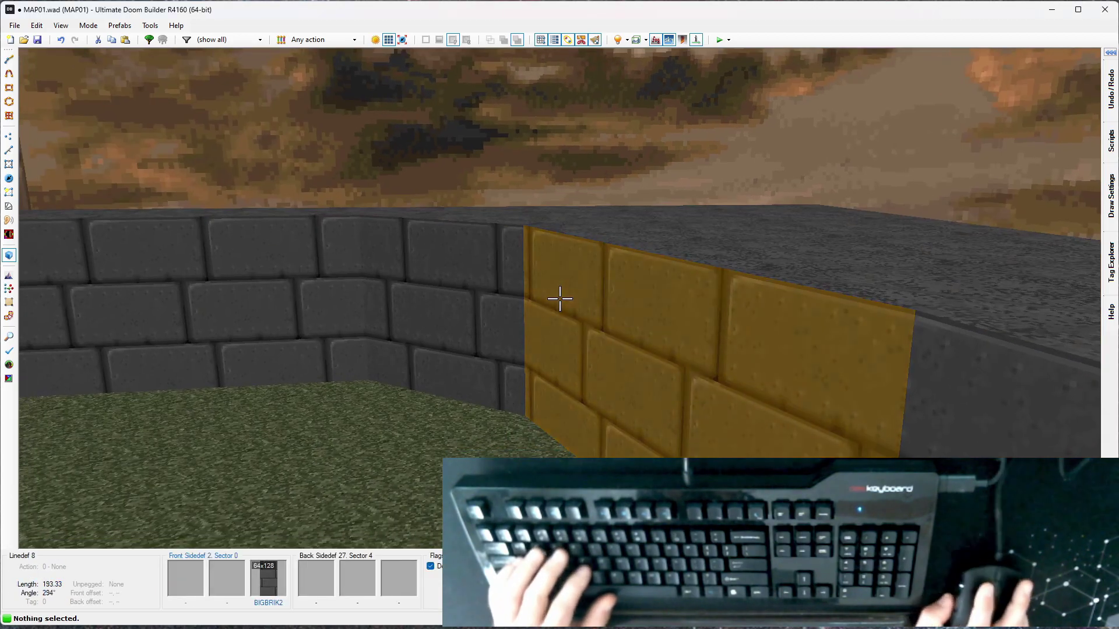
# Step: Auto-align the BIGBRIK2 wall textures on both X and Y along the raised ledges, and check the walls around the area
pyautogui.press('s')
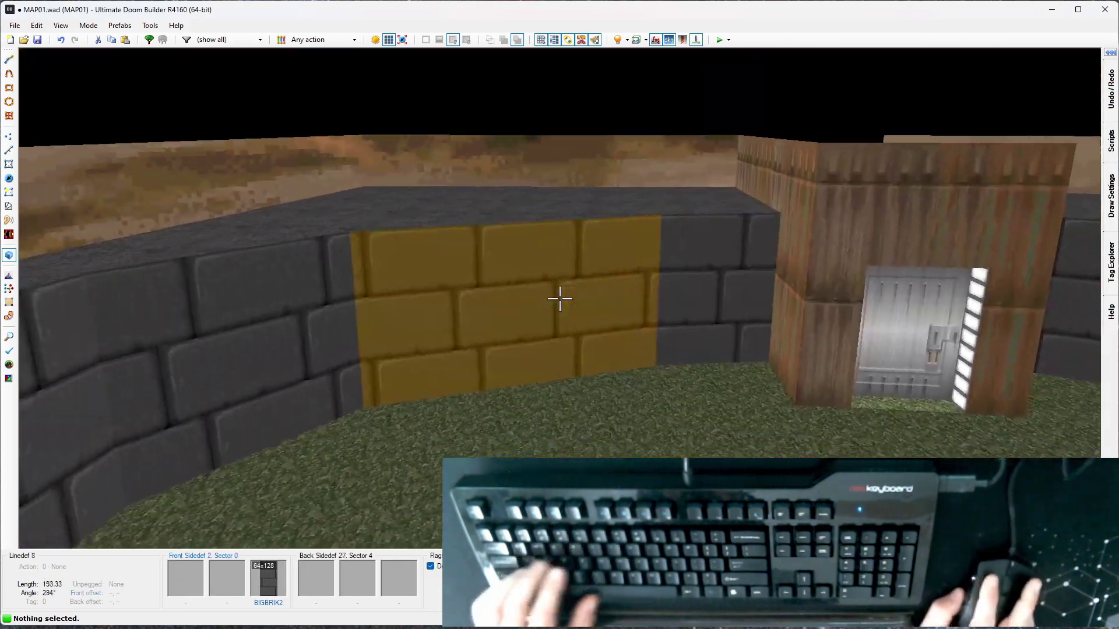
pyautogui.hotkey('ctrl', 'a')
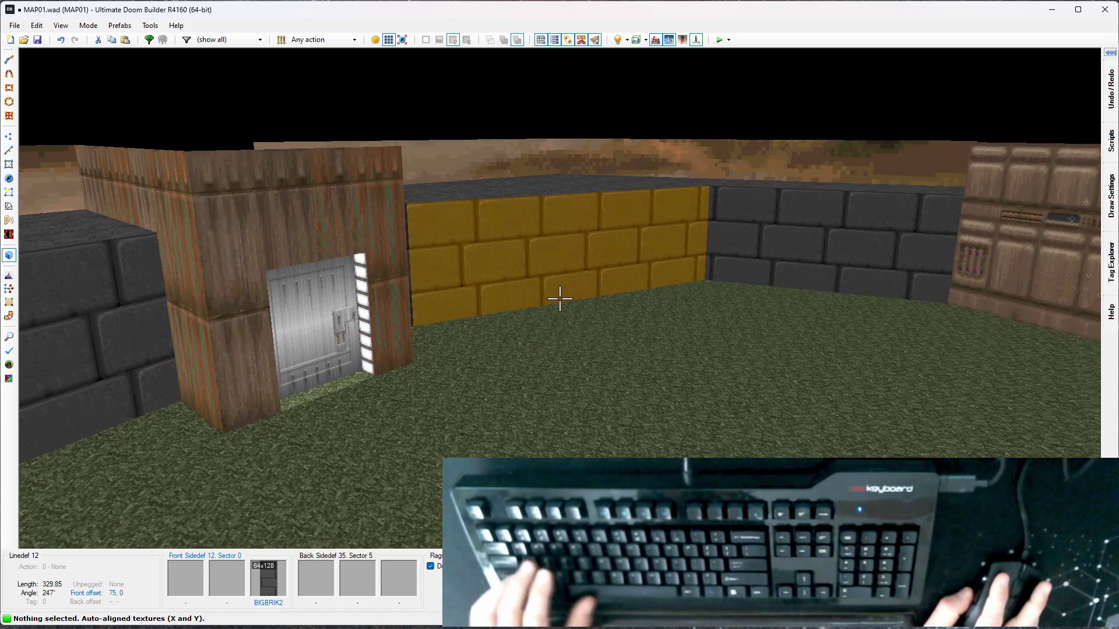
pyautogui.press('e')
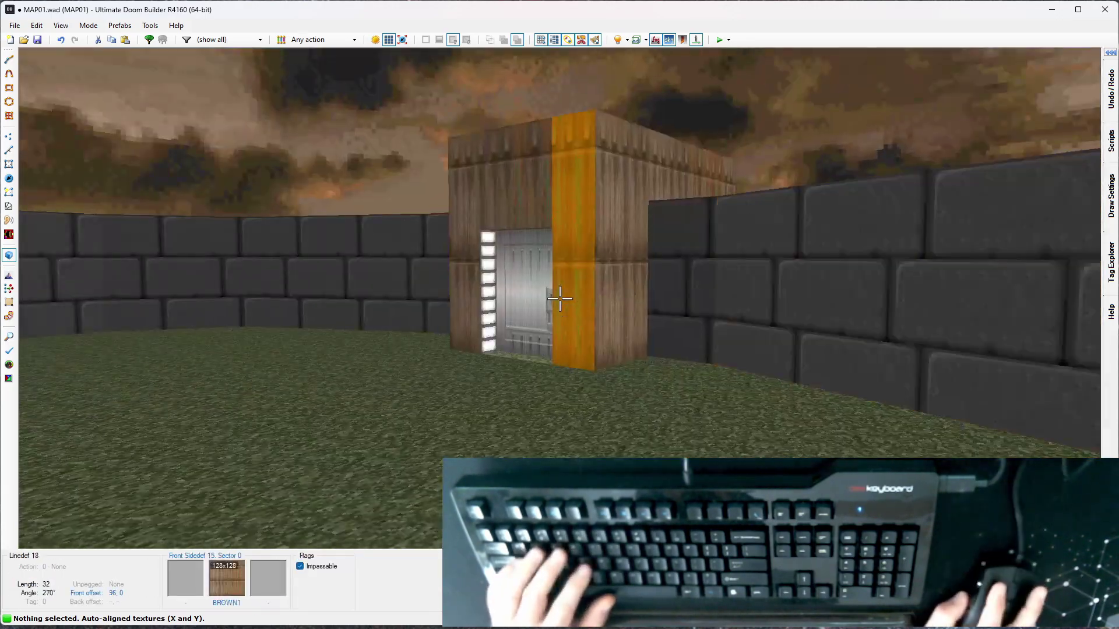
pyautogui.press('e')
pyautogui.press('e')
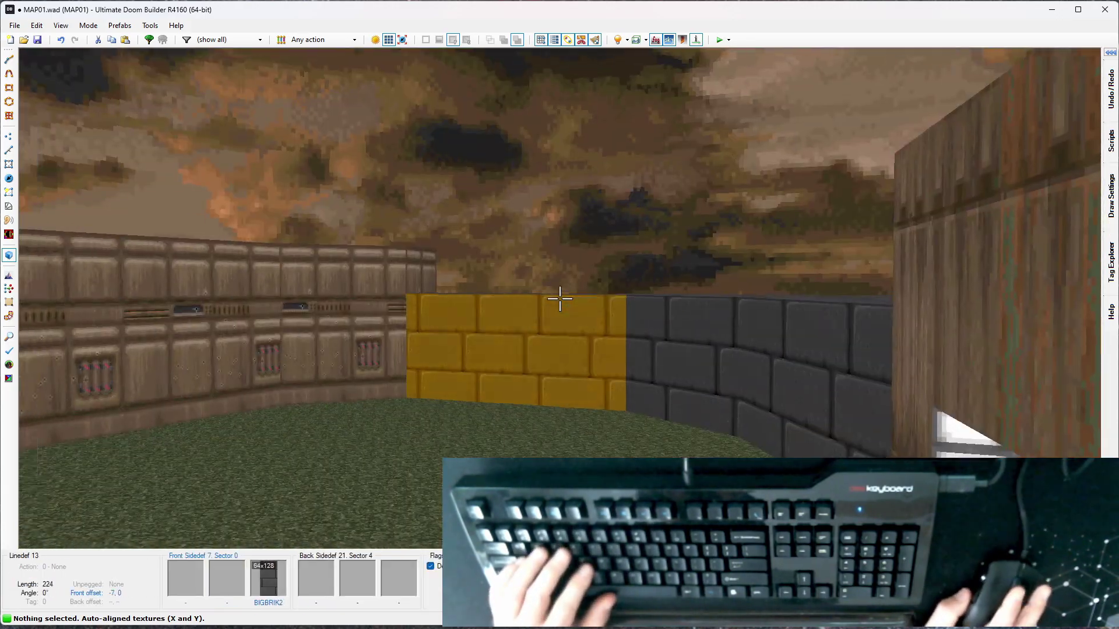
pyautogui.press('e')
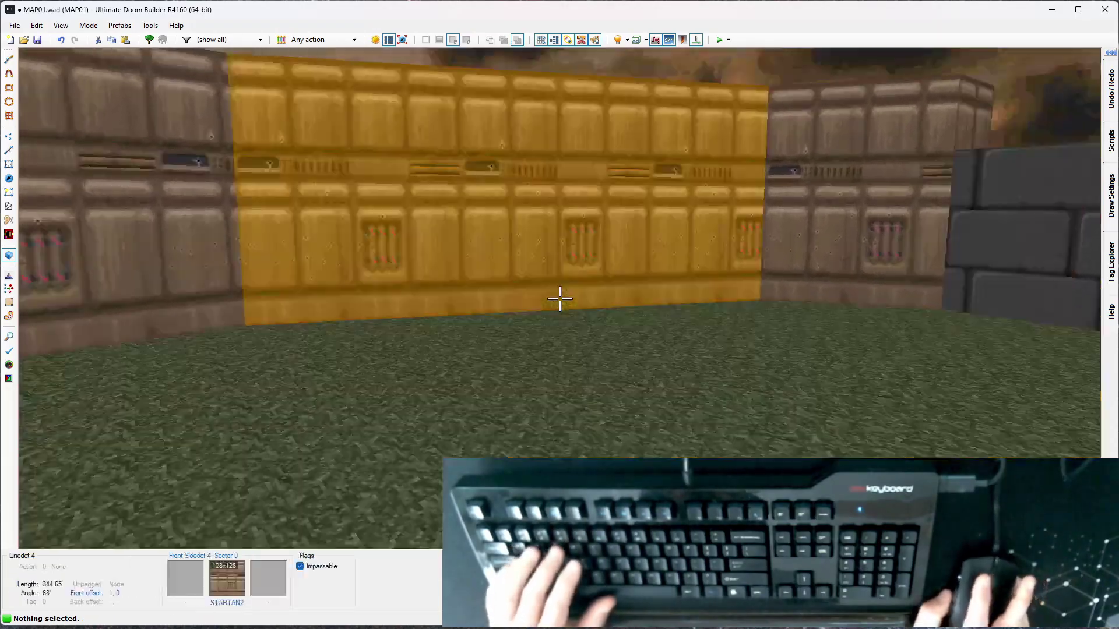
pyautogui.press('e')
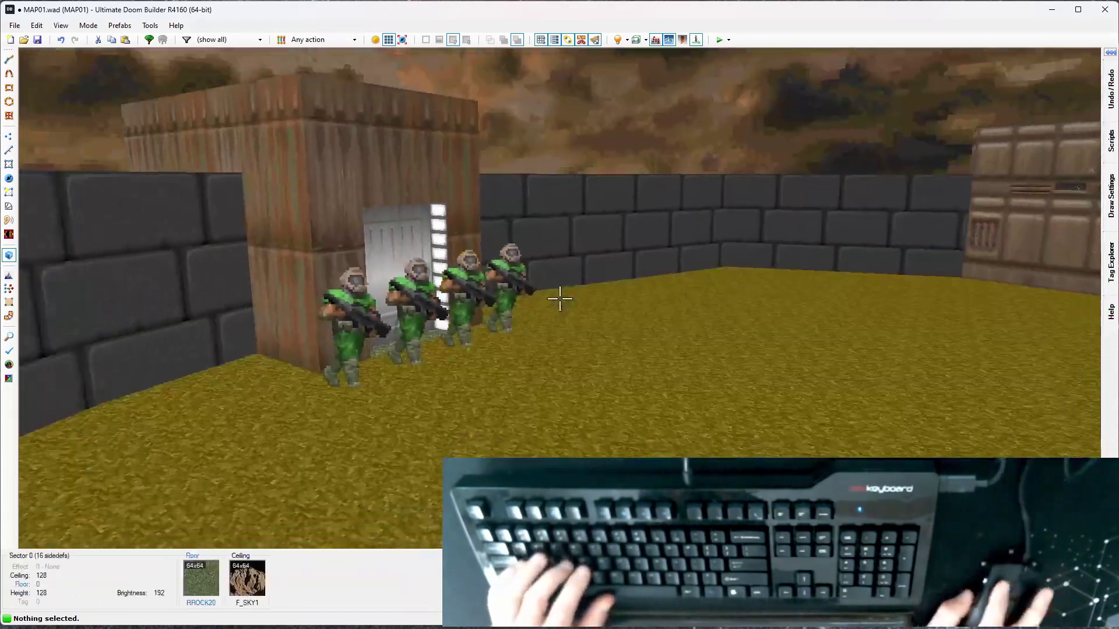